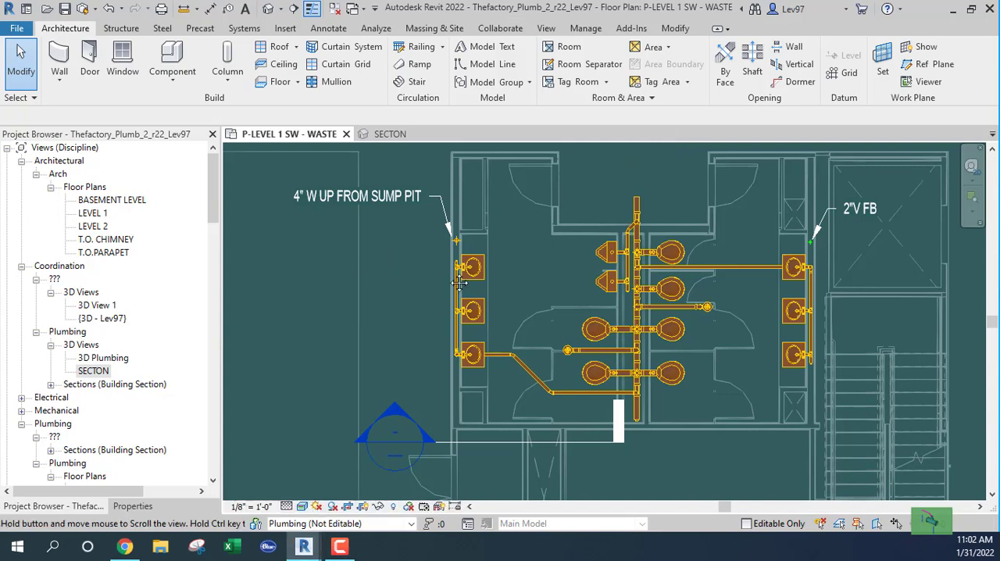
# Open the P-BASEMENT LEVEL- WASTE floor plan and view the waste line ending at the sump pit location
pyautogui.moveTo(459, 283); pyautogui.dragTo(524, 300, button='middle')
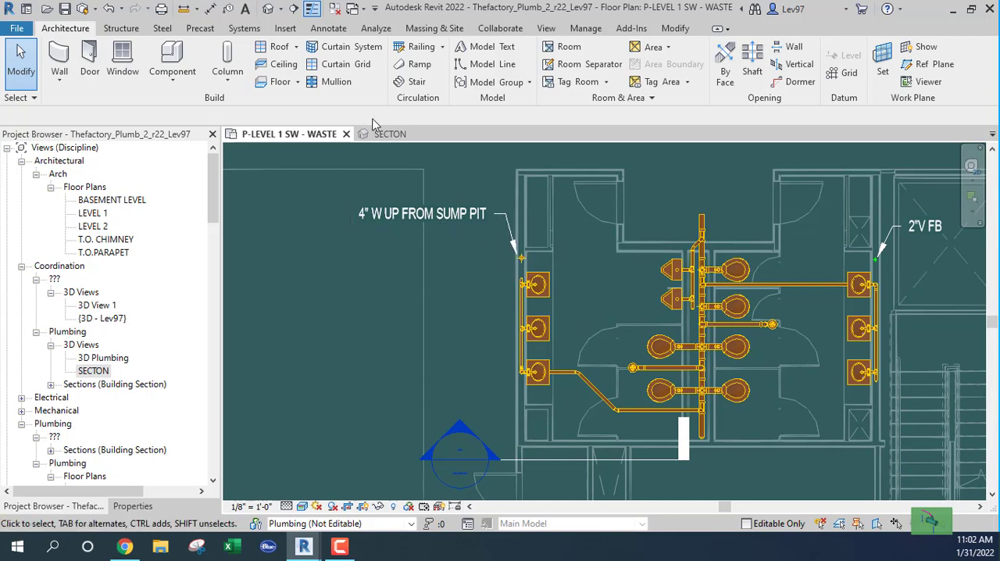
pyautogui.scroll(-5, 211, 188)
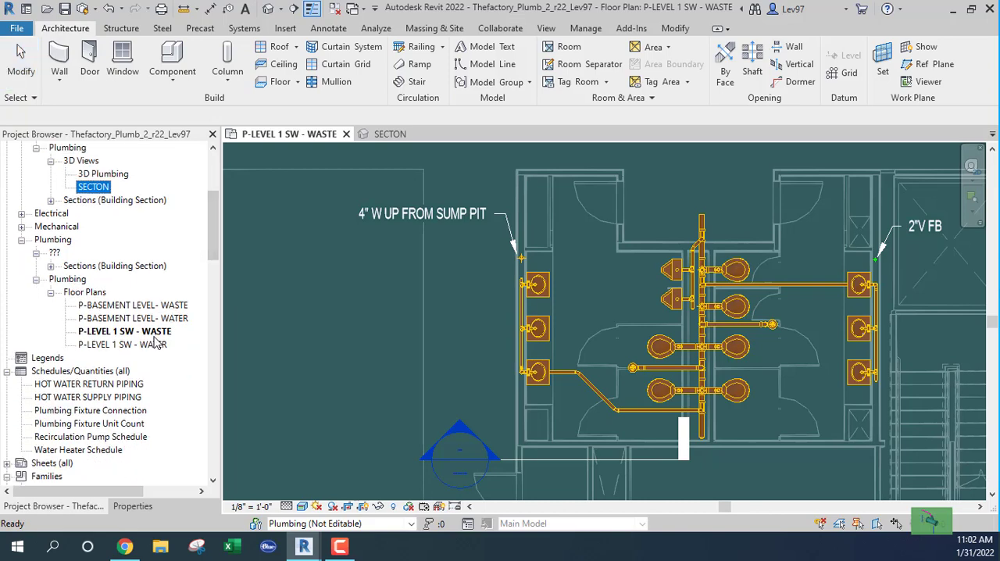
pyautogui.doubleClick(137, 306)
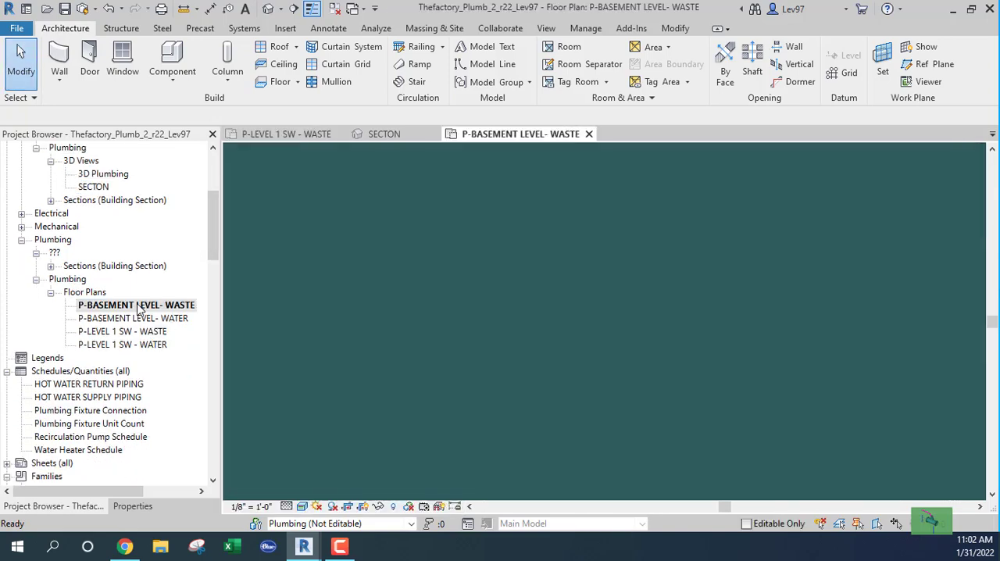
pyautogui.scroll(2, 515, 271)
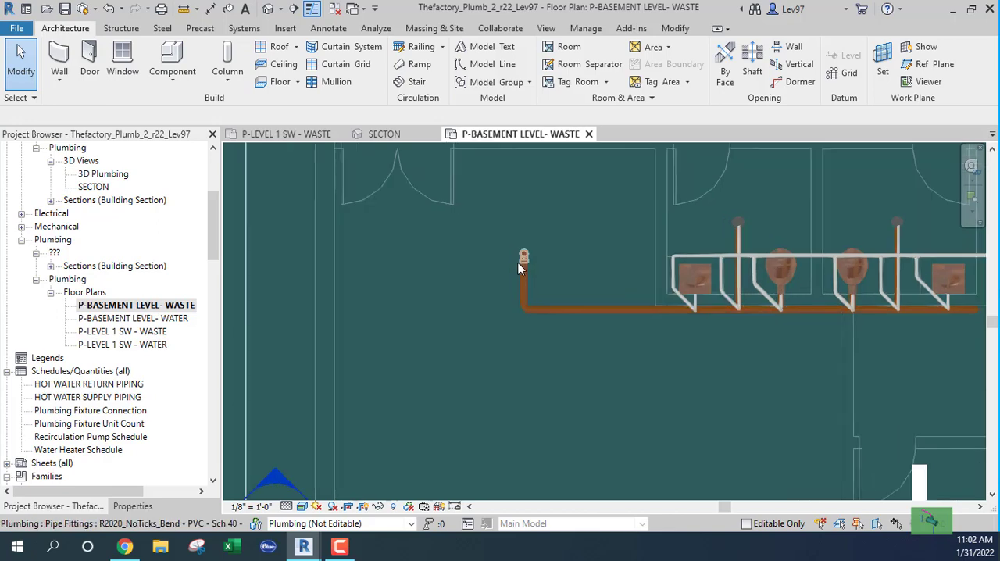
# In the SECTON 3D view, examine the sump pit and trace its waste riser up to the level 1 fixtures
pyautogui.click(394, 134)
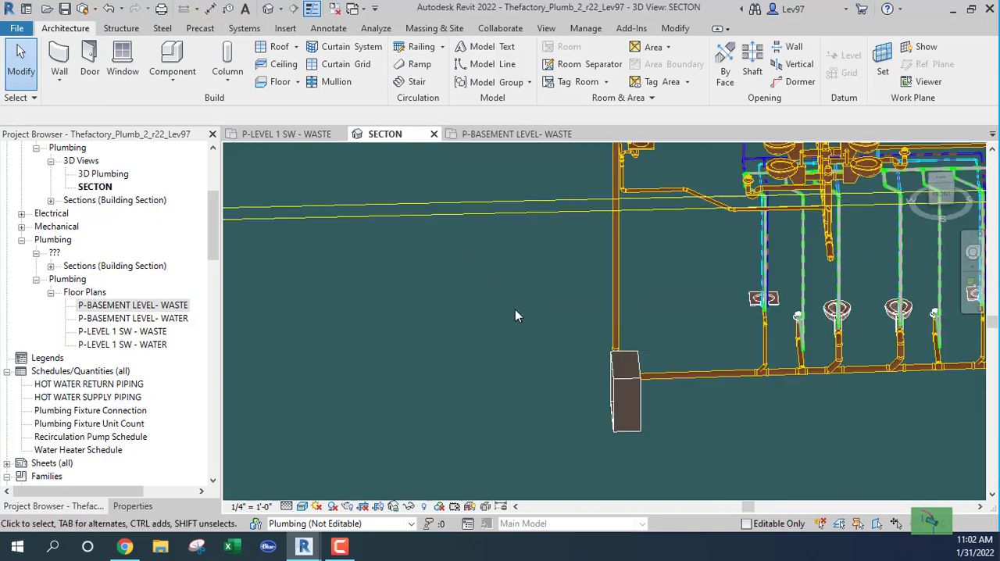
pyautogui.moveTo(515, 311); pyautogui.dragTo(407, 257, button='middle')
pyautogui.click(506, 353)
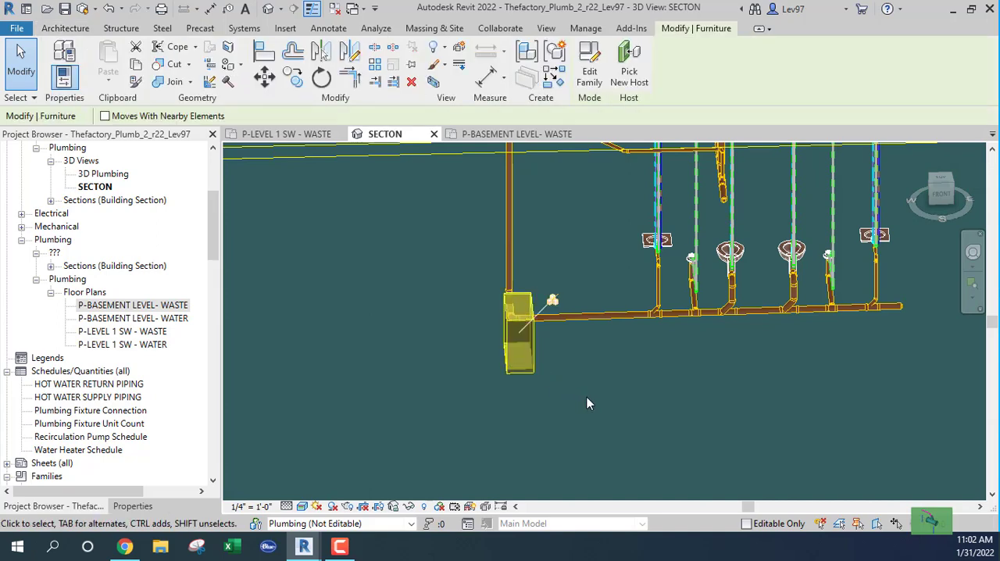
pyautogui.keyDown('shift'); pyautogui.moveTo(598, 408); pyautogui.dragTo(651, 315, button='middle'); pyautogui.keyUp('shift')
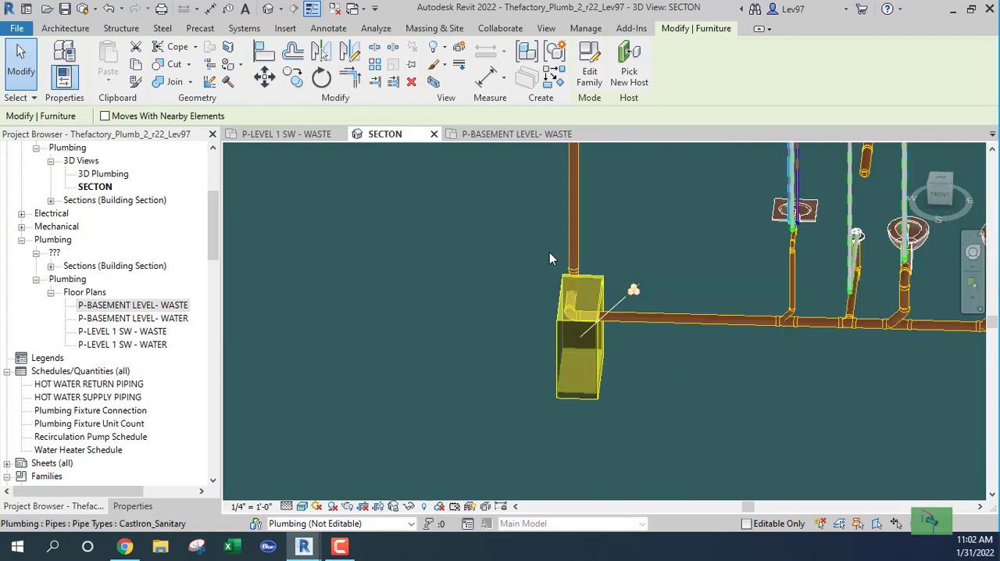
pyautogui.moveTo(552, 262); pyautogui.dragTo(635, 329, button='middle')
pyautogui.moveTo(559, 397); pyautogui.dragTo(564, 422, button='middle')
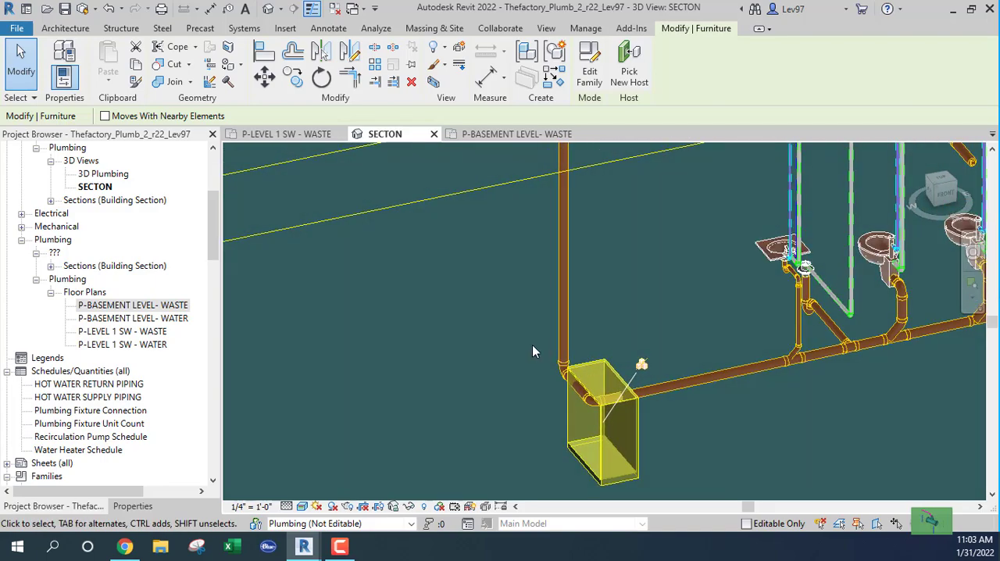
pyautogui.moveTo(531, 346); pyautogui.dragTo(514, 455, button='middle')
pyautogui.moveTo(506, 371); pyautogui.dragTo(482, 447, button='middle')
pyautogui.moveTo(516, 339); pyautogui.dragTo(515, 383, button='middle')
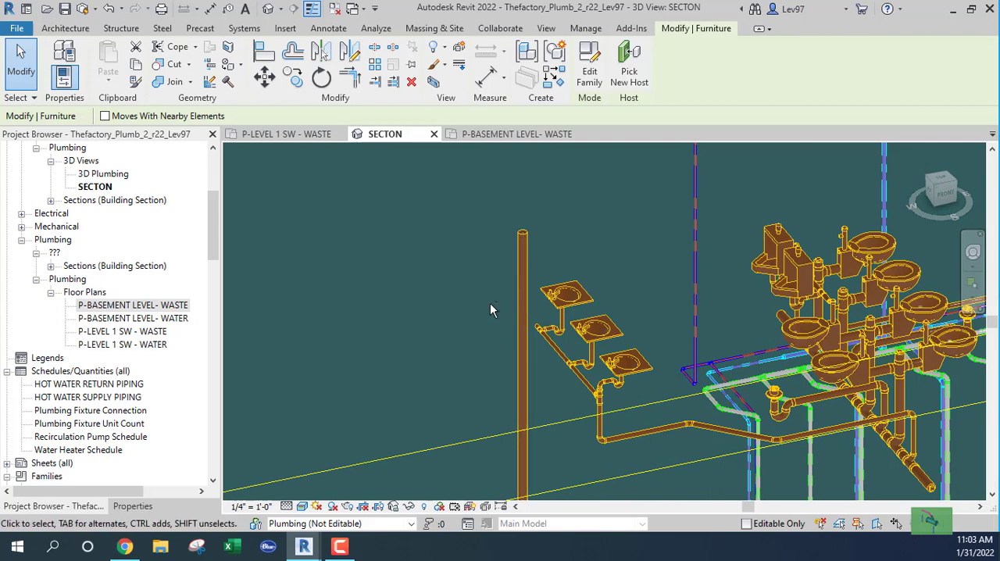
pyautogui.moveTo(490, 309)
pyautogui.keyDown('shift'); pyautogui.mouseDown(button='middle')
pyautogui.moveTo(508, 248)
pyautogui.moveTo(529, 290)
pyautogui.moveTo(494, 296)
pyautogui.mouseUp(button='middle'); pyautogui.keyUp('shift')
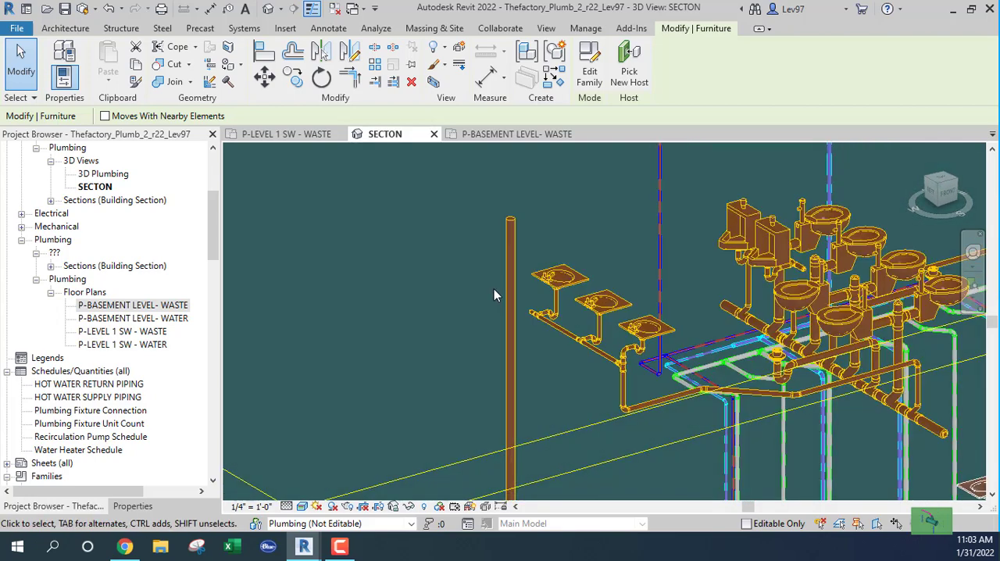
# Inspect the 4" sump riser's upper end and the wye fitting on the level 1 waste main
pyautogui.click(515, 345)
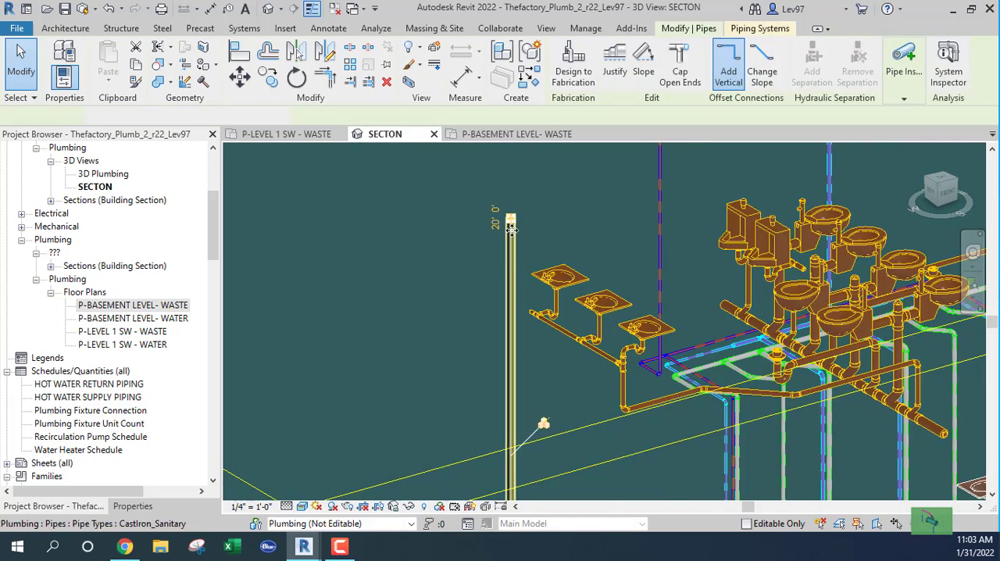
pyautogui.keyDown('shift'); pyautogui.moveTo(514, 344); pyautogui.dragTo(538, 227, button='middle'); pyautogui.keyUp('shift')
pyautogui.scroll(3, 631, 281)
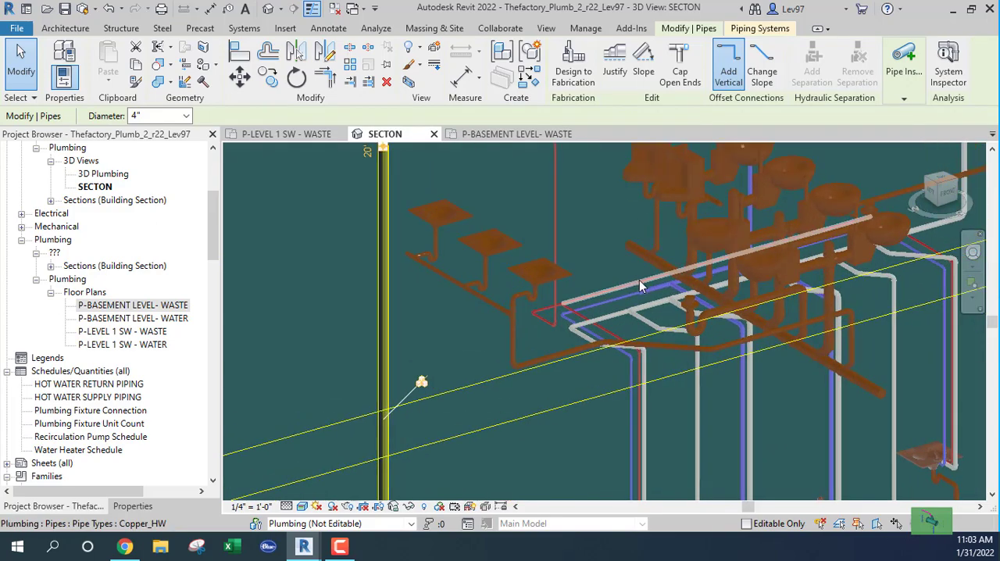
pyautogui.click(642, 279)
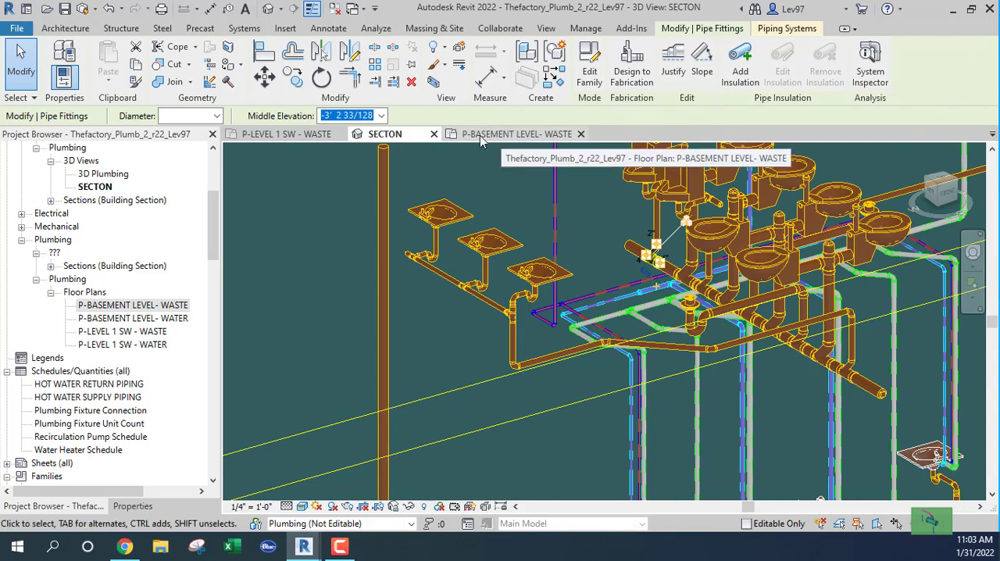
# Switch to the P-LEVEL 1 SW - WASTE plan and inspect the open end of the waste main beyond the urinals
pyautogui.click(308, 132)
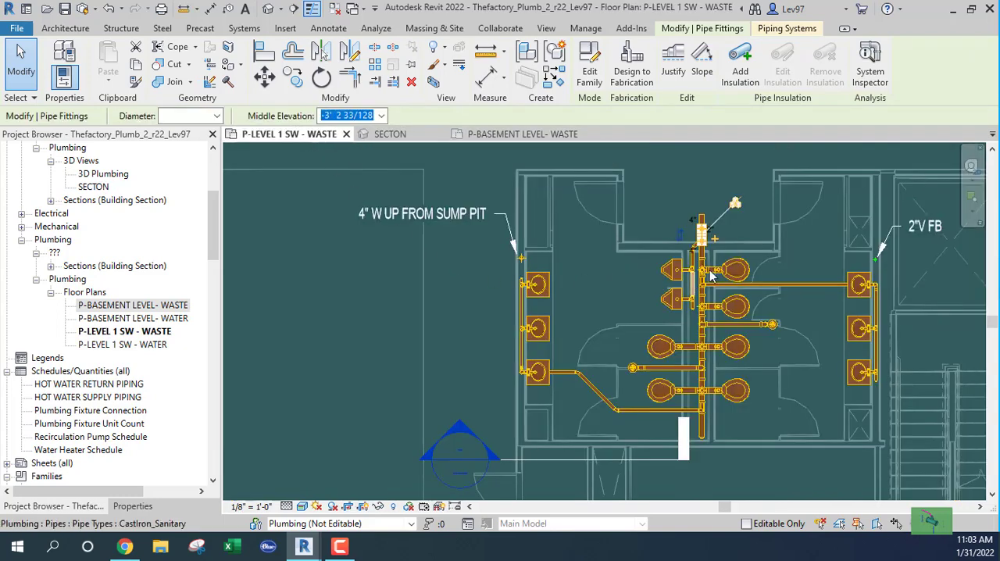
pyautogui.scroll(4, 703, 255)
pyautogui.scroll(-2, 700, 258)
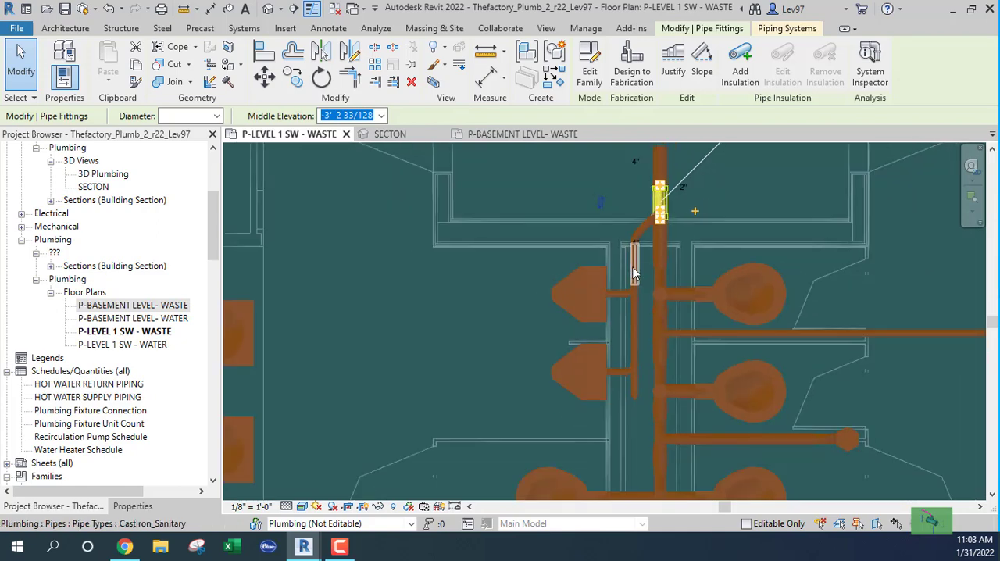
pyautogui.click(687, 332)
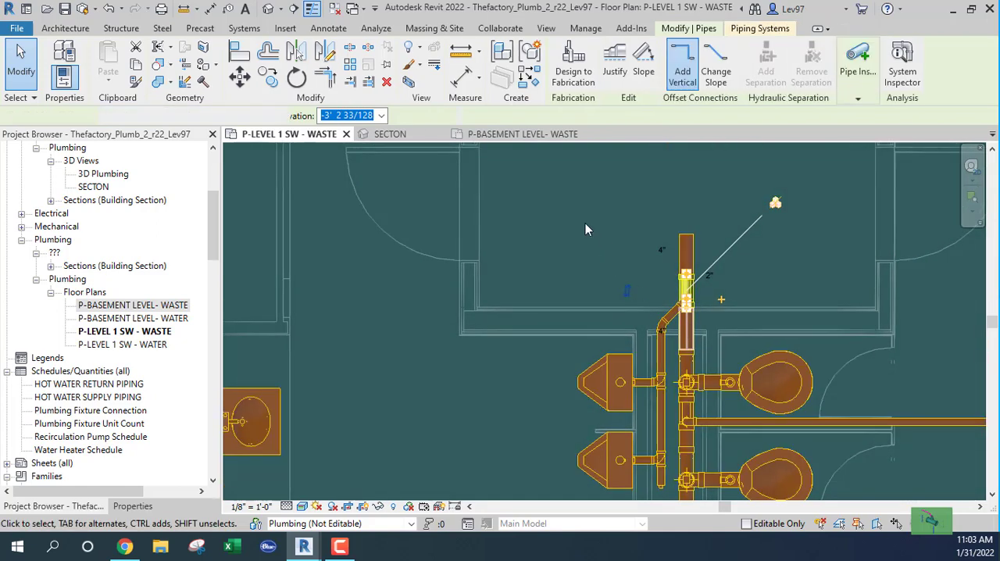
pyautogui.click(581, 224)
pyautogui.moveTo(600, 239); pyautogui.dragTo(600, 283, button='middle')
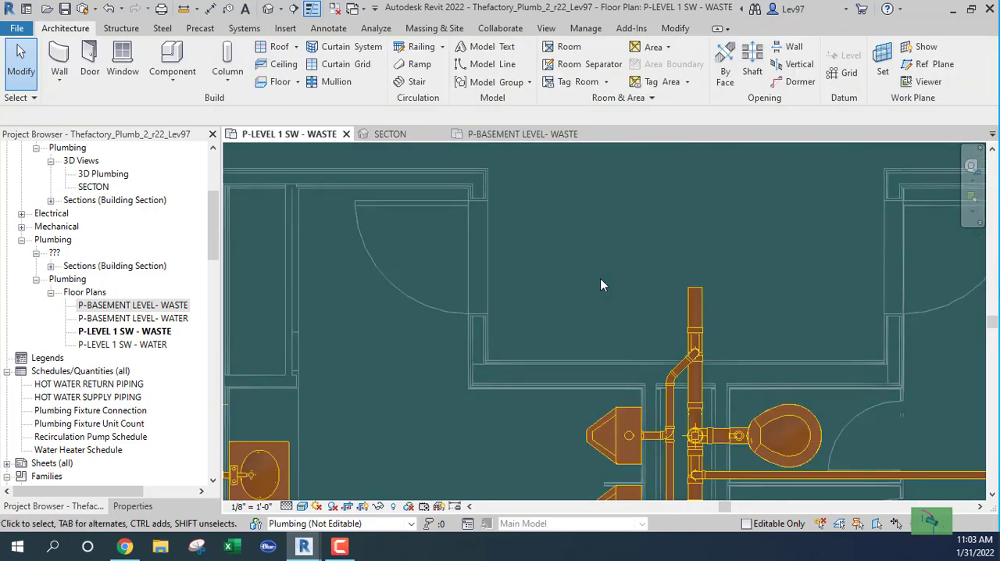
# Extend the 4" waste main straight from its open end by just over 4 feet with Draw Pipe
pyautogui.click(699, 304)
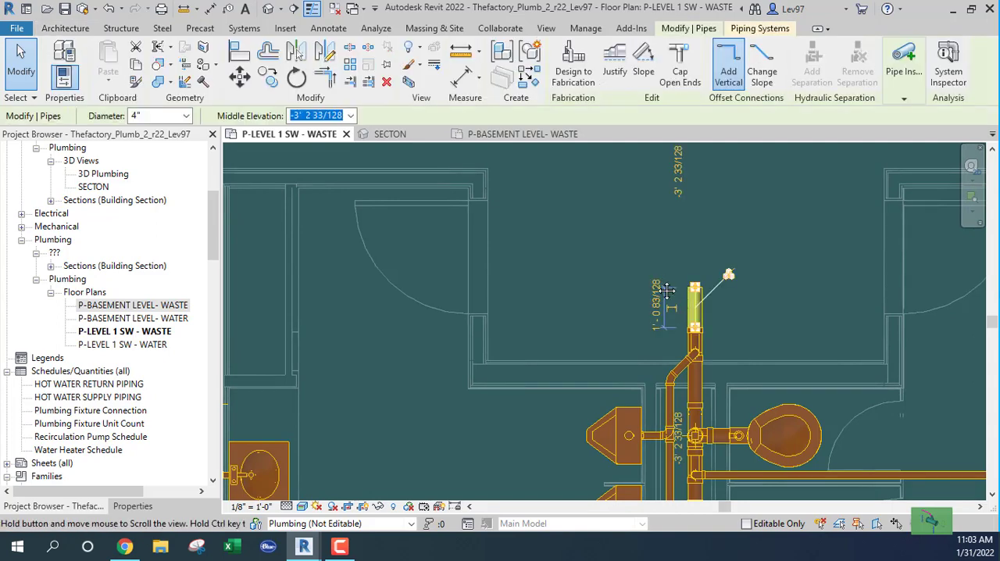
pyautogui.moveTo(682, 290); pyautogui.dragTo(705, 338, button='middle')
pyautogui.rightClick(719, 343)
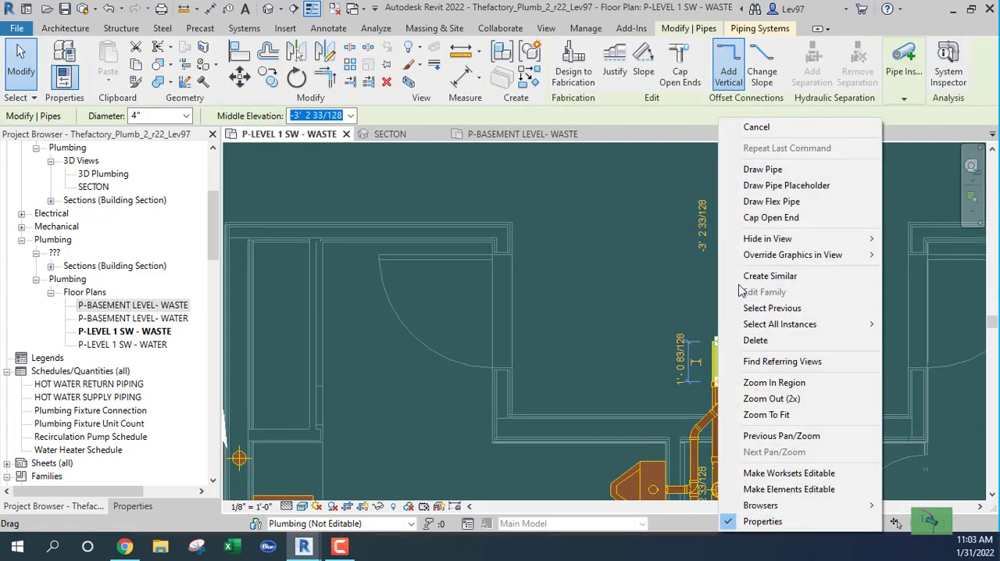
pyautogui.click(749, 168)
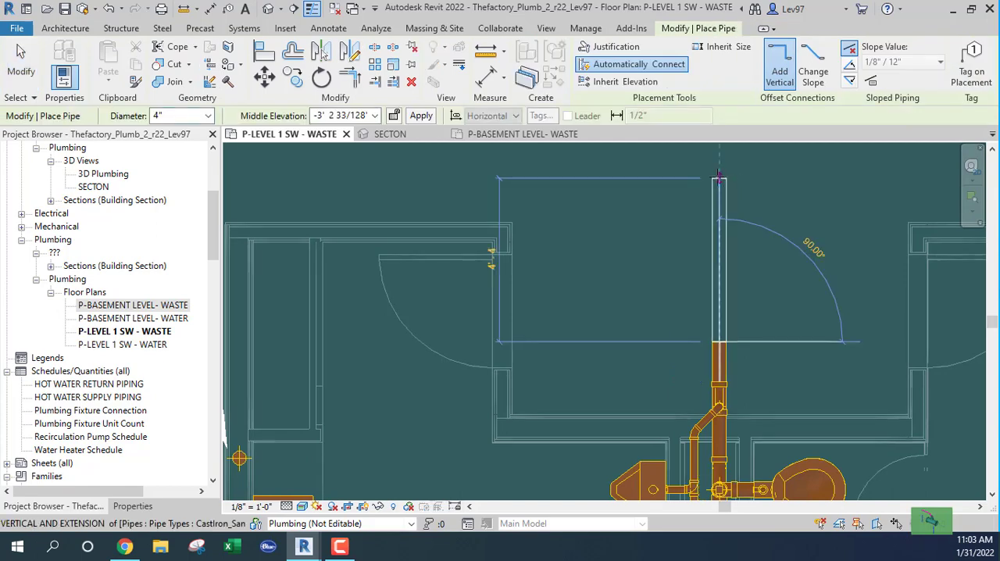
pyautogui.click(719, 165)
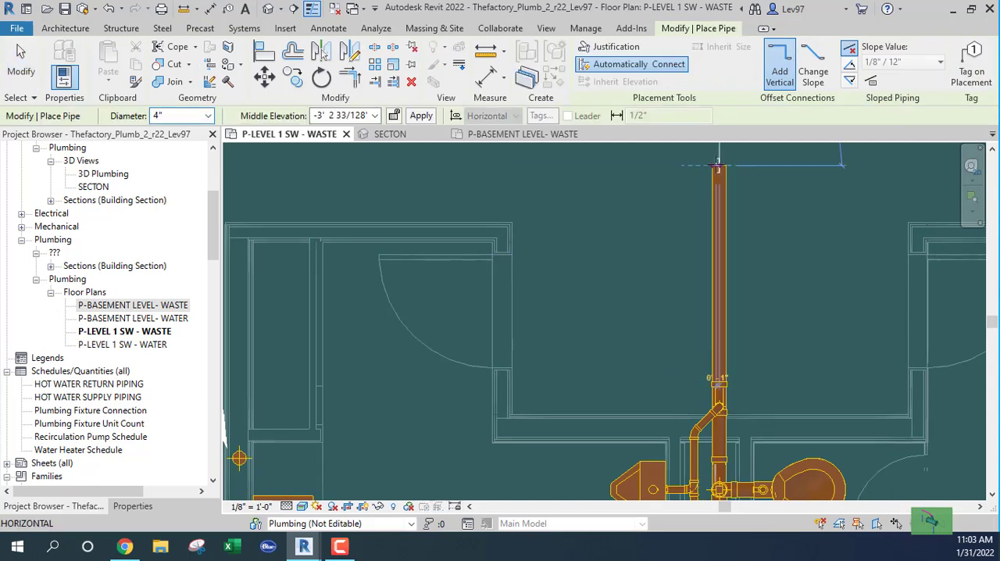
pyautogui.press('Escape')
pyautogui.press('Escape')
# Shift the urinal branch's wye fitting along the 4" main, past the restroom wall toward the extended pipe end
pyautogui.moveTo(665, 232); pyautogui.dragTo(673, 119, button='middle')
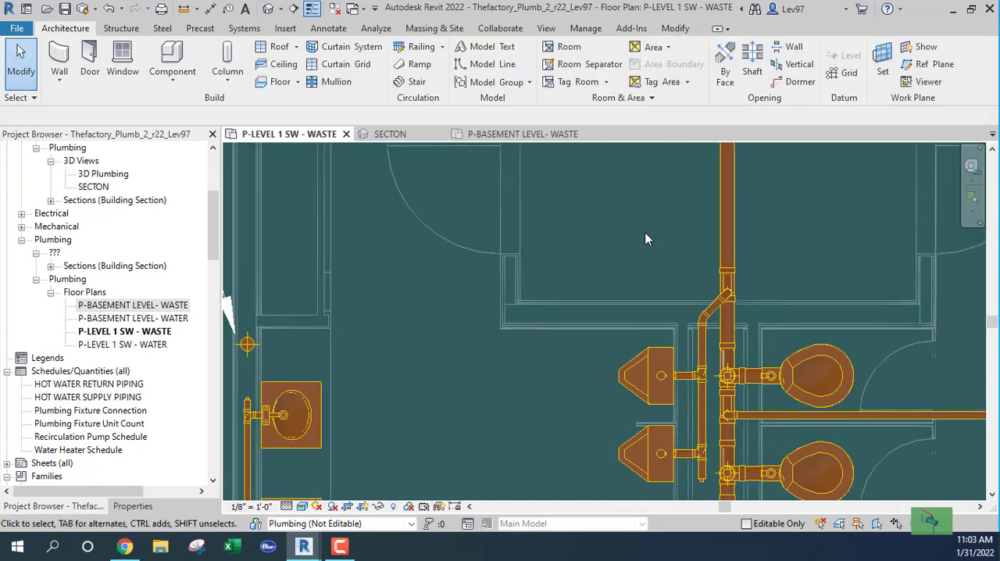
pyautogui.click(726, 286)
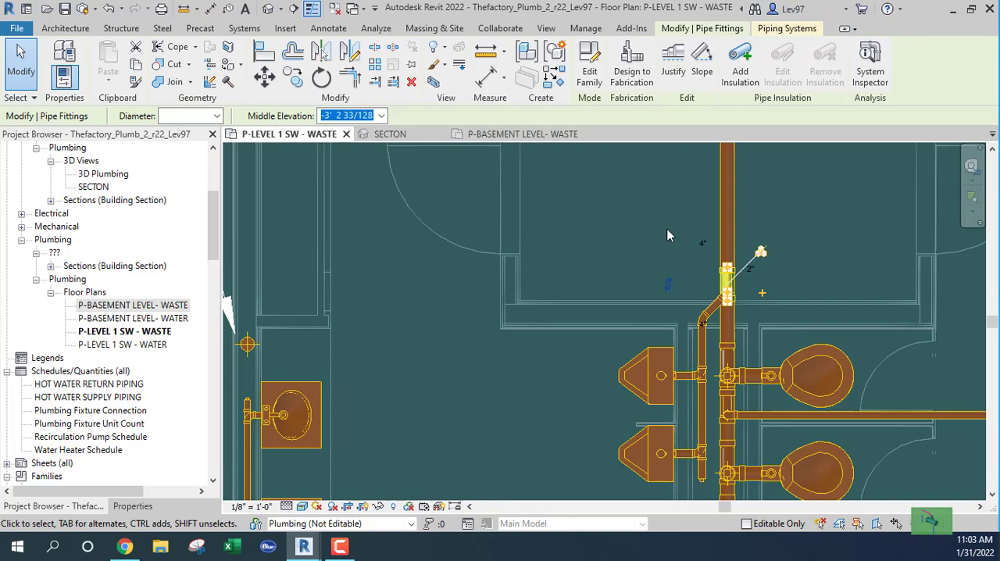
pyautogui.press('Up')
pyautogui.press('Up')
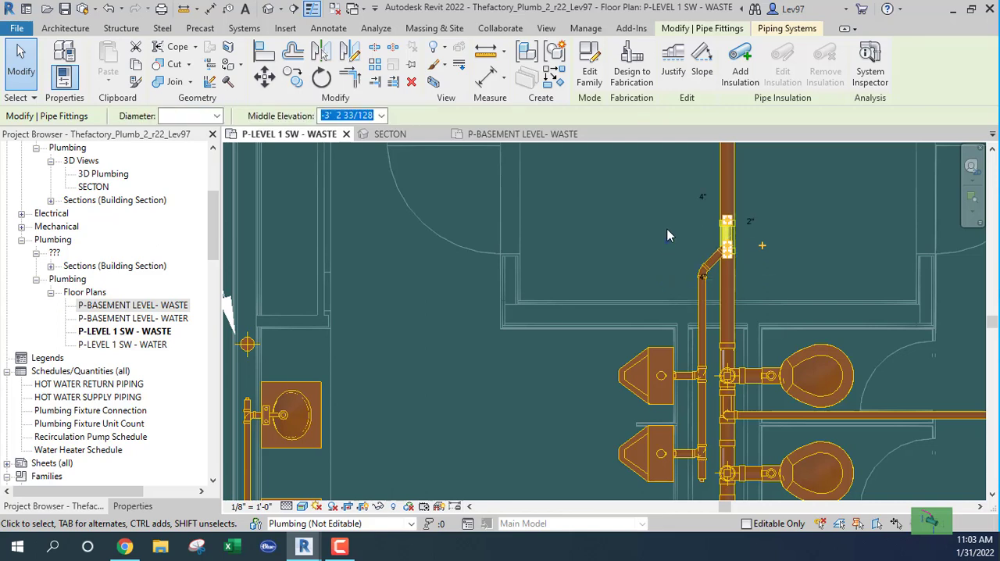
pyautogui.press('Up')
pyautogui.press('Up')
pyautogui.press('Up')
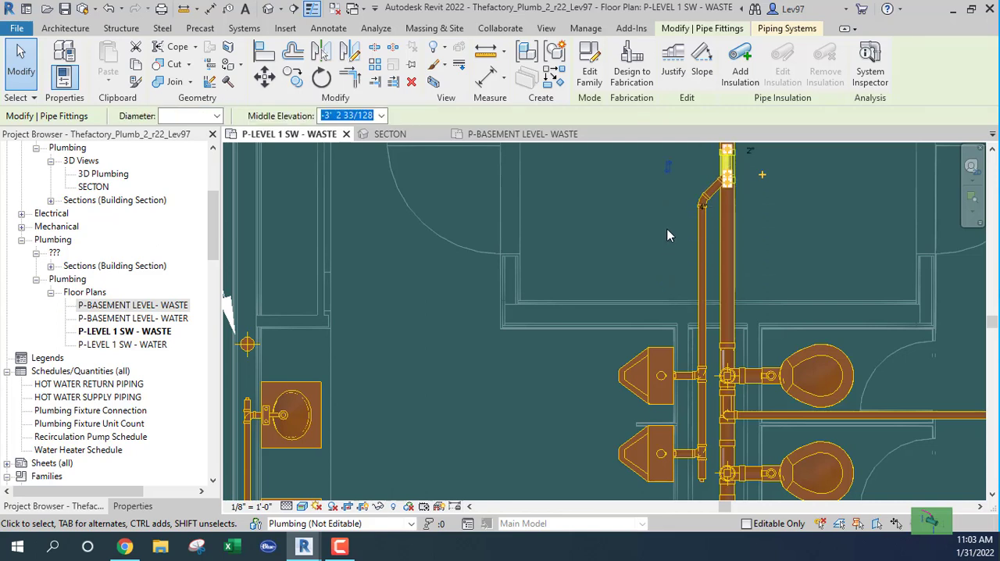
pyautogui.click(667, 230)
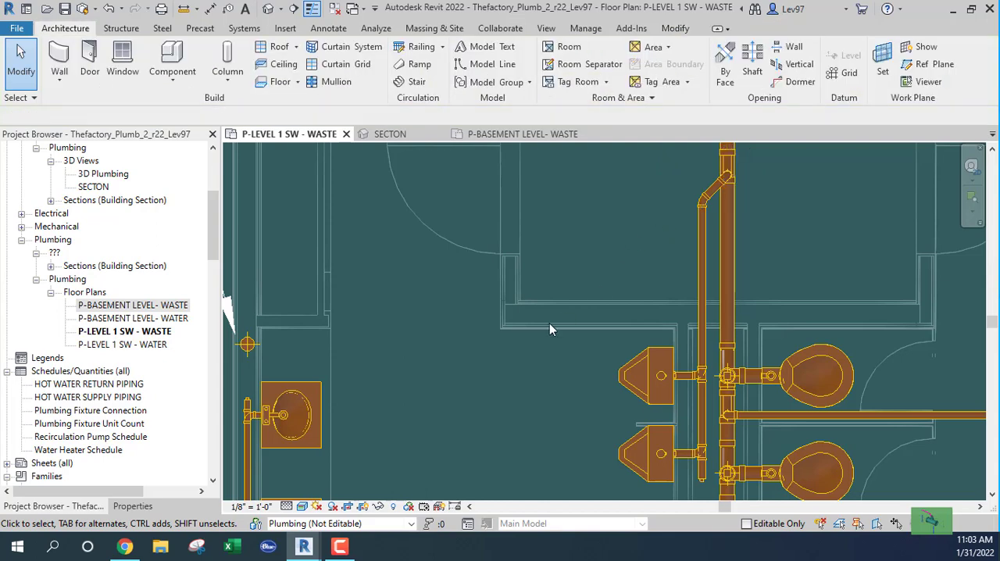
# Move the Section 2 line up to just below the sump riser and lengthen its line and crop past the waste main
pyautogui.scroll(-1, 549, 321)
pyautogui.moveTo(527, 353); pyautogui.dragTo(663, 334, button='middle')
pyautogui.scroll(-4, 667, 341)
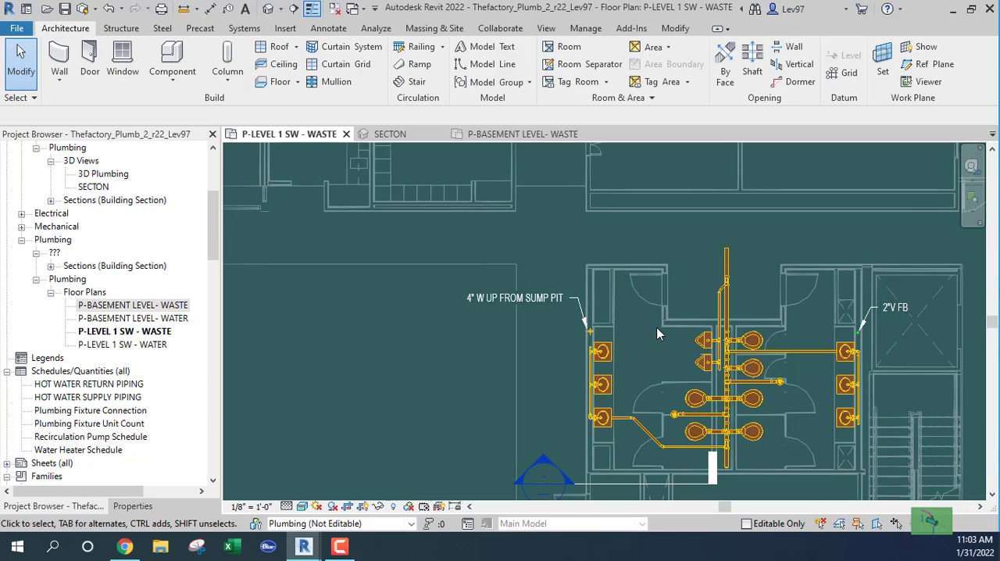
pyautogui.moveTo(651, 337)
pyautogui.mouseDown(button='middle')
pyautogui.moveTo(628, 338)
pyautogui.moveTo(629, 263)
pyautogui.mouseUp(button='middle')
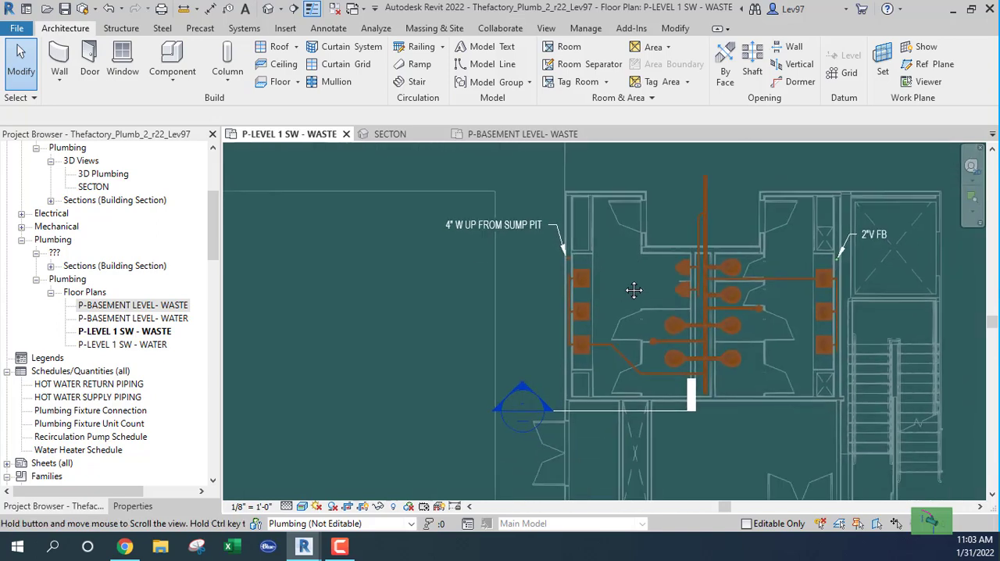
pyautogui.click(605, 409)
pyautogui.moveTo(603, 405); pyautogui.dragTo(587, 261)
pyautogui.scroll(4, 617, 275)
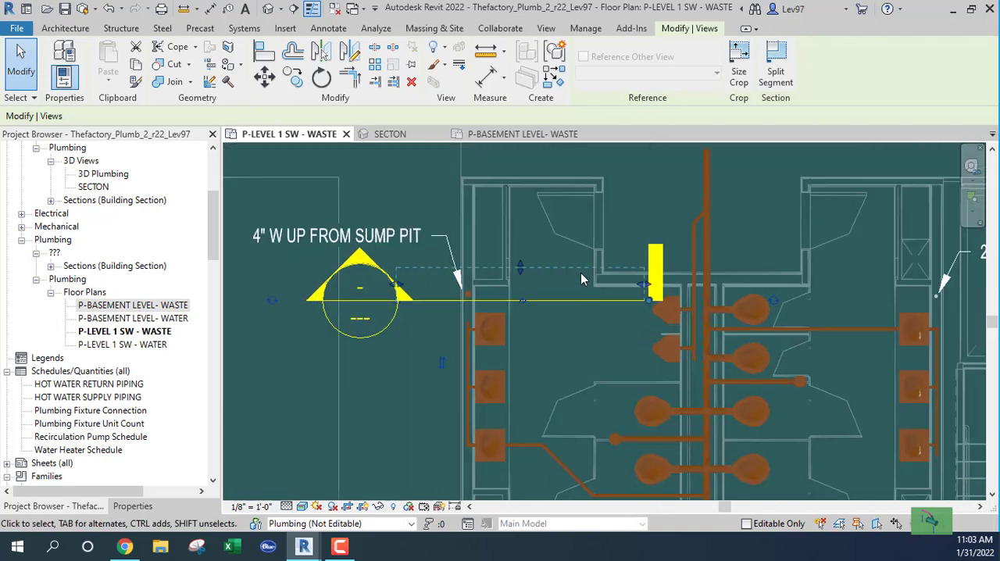
pyautogui.moveTo(678, 300); pyautogui.dragTo(719, 300)
pyautogui.moveTo(645, 285); pyautogui.dragTo(719, 290)
pyautogui.click(425, 328)
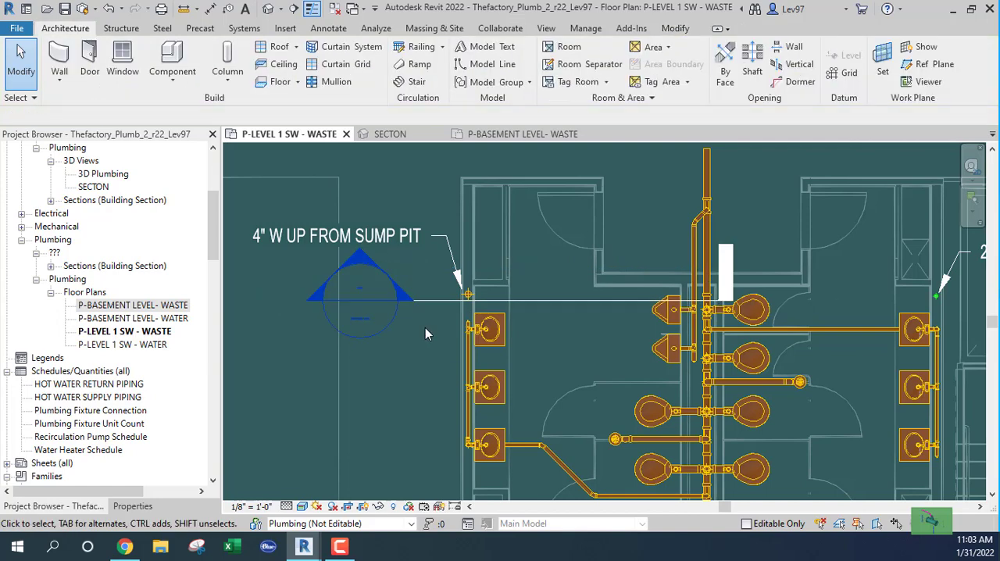
# Open the view of Section 2 and focus on the sump riser and waste main at LEVEL 1
pyautogui.moveTo(429, 330); pyautogui.dragTo(454, 330, button='middle')
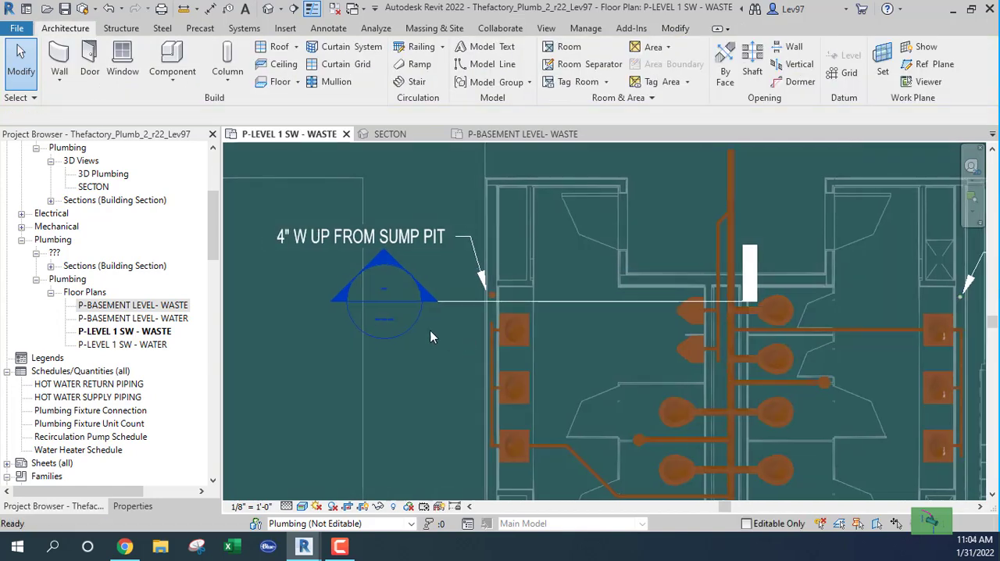
pyautogui.click(462, 300)
pyautogui.rightClick(465, 307)
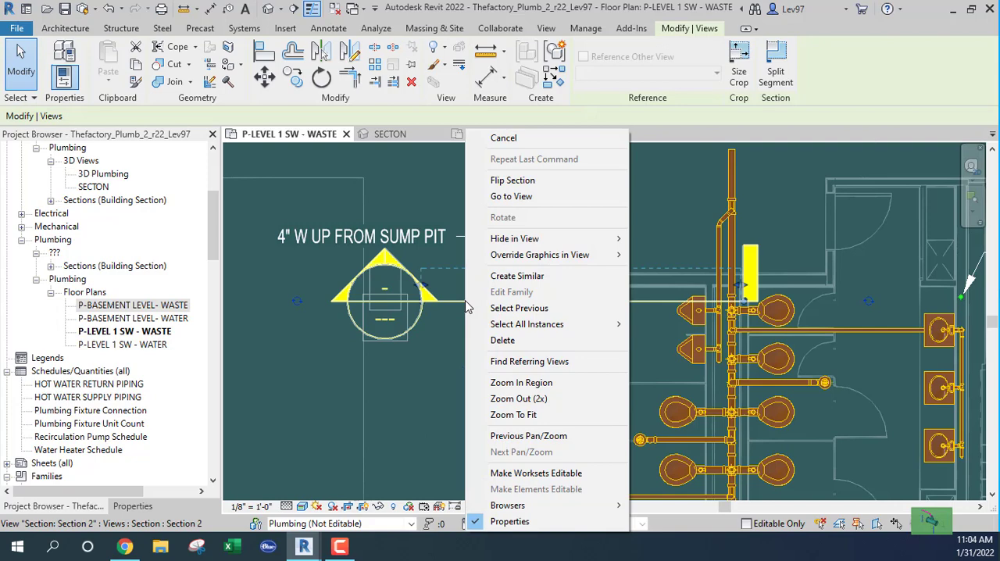
pyautogui.click(522, 198)
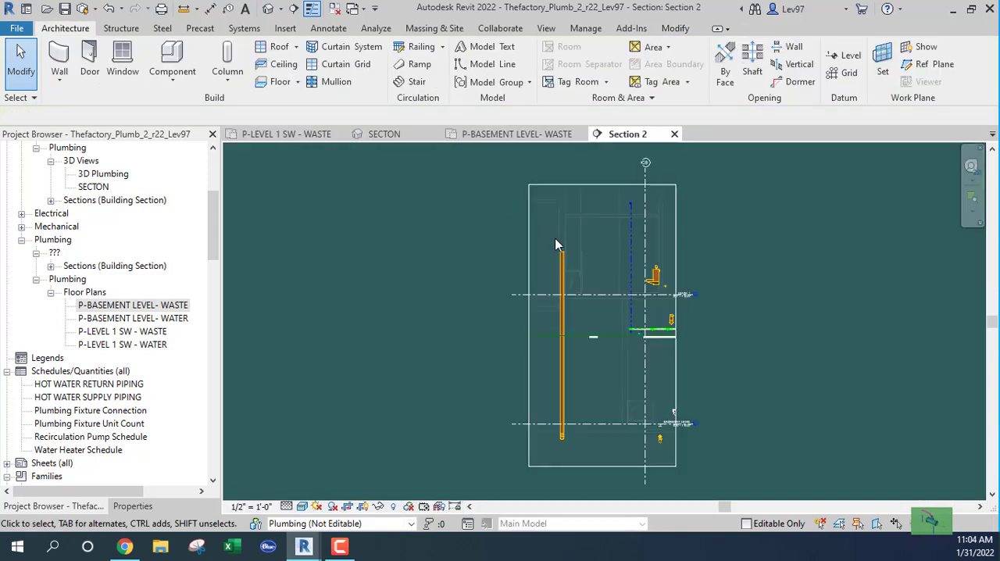
pyautogui.scroll(2, 532, 242)
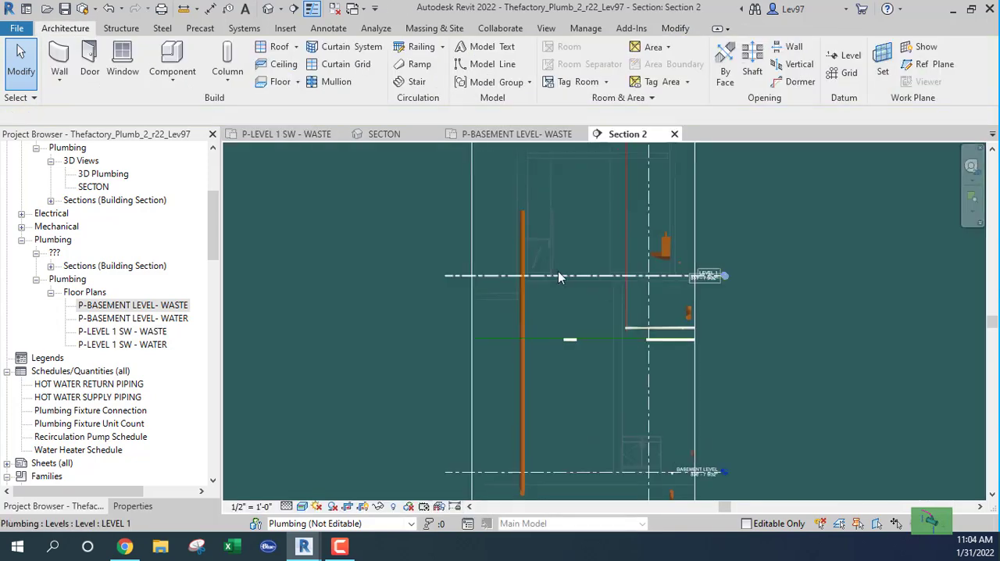
pyautogui.scroll(2, 660, 273)
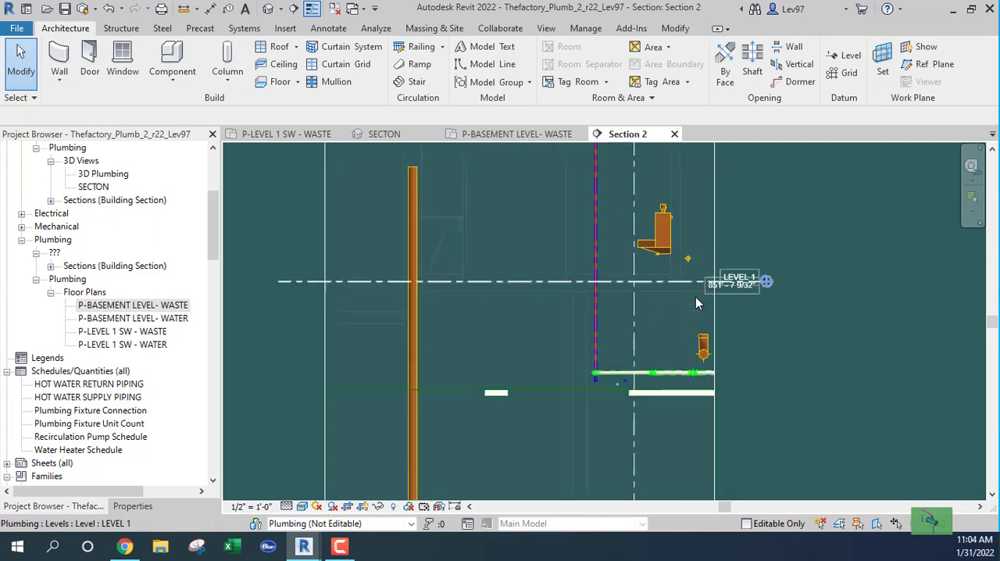
pyautogui.click(703, 355)
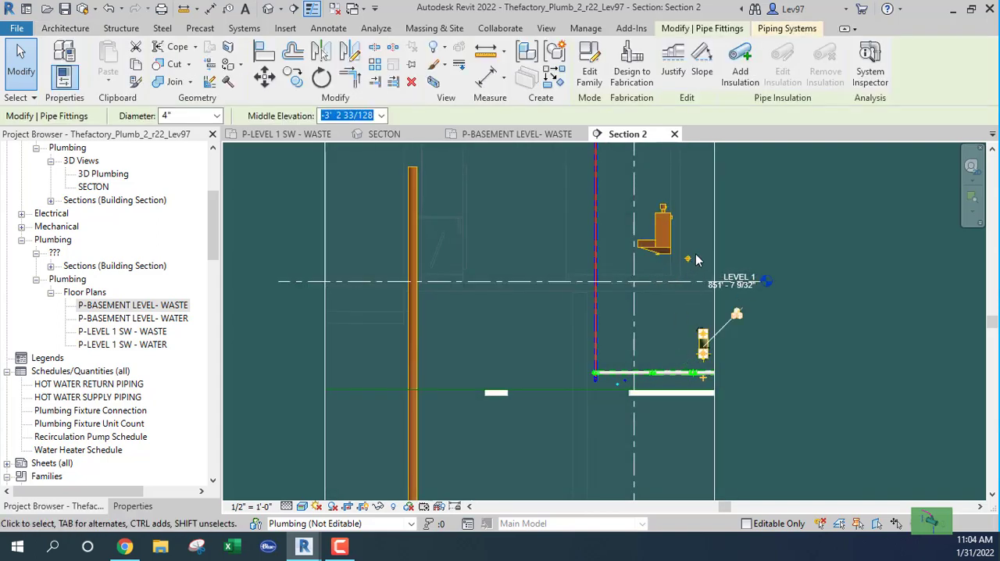
pyautogui.scroll(3, 684, 270)
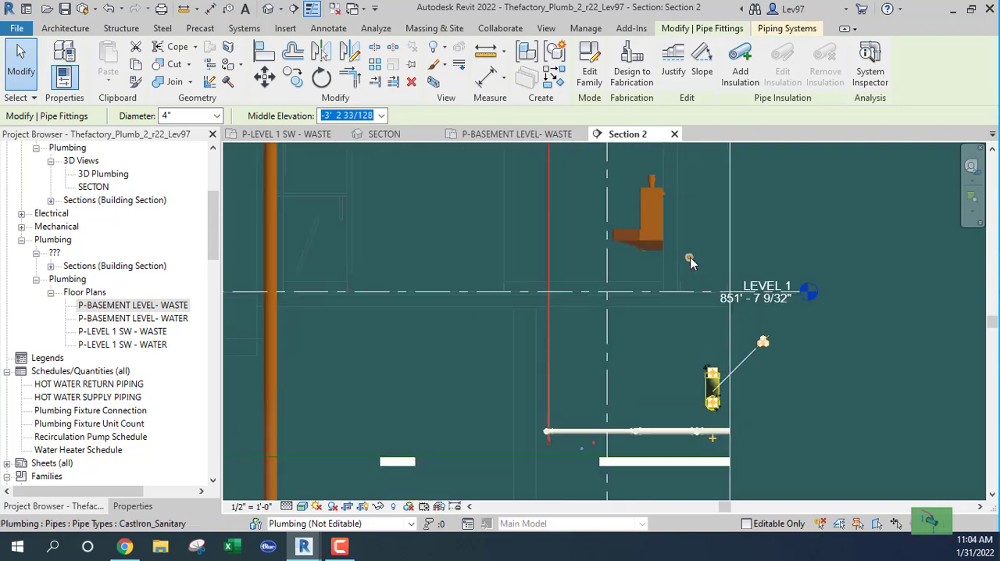
pyautogui.scroll(-4, 625, 336)
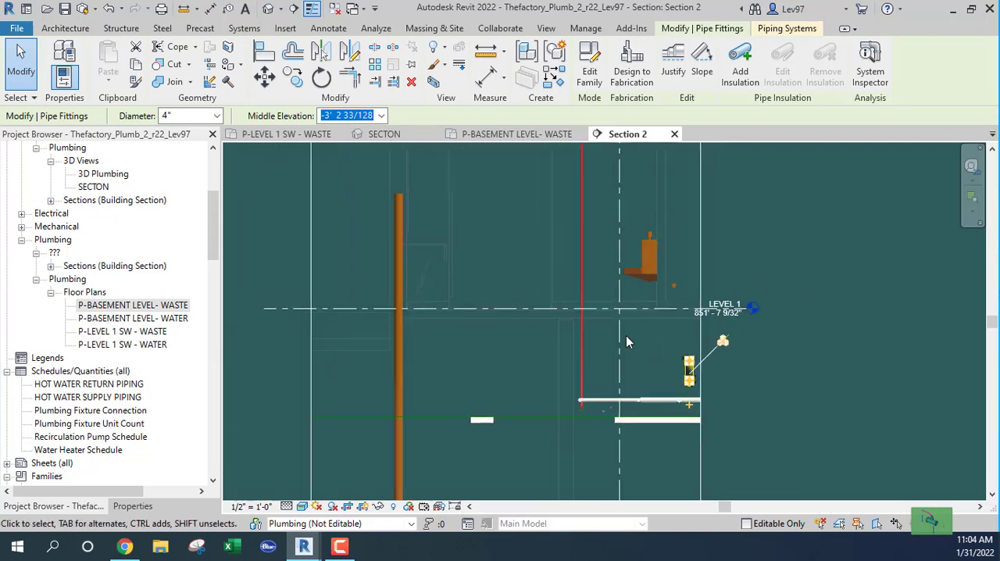
# Draw a 4" horizontal pipe about 10'-6" long from the sump riser's open upper end toward the waste main
pyautogui.click(486, 353)
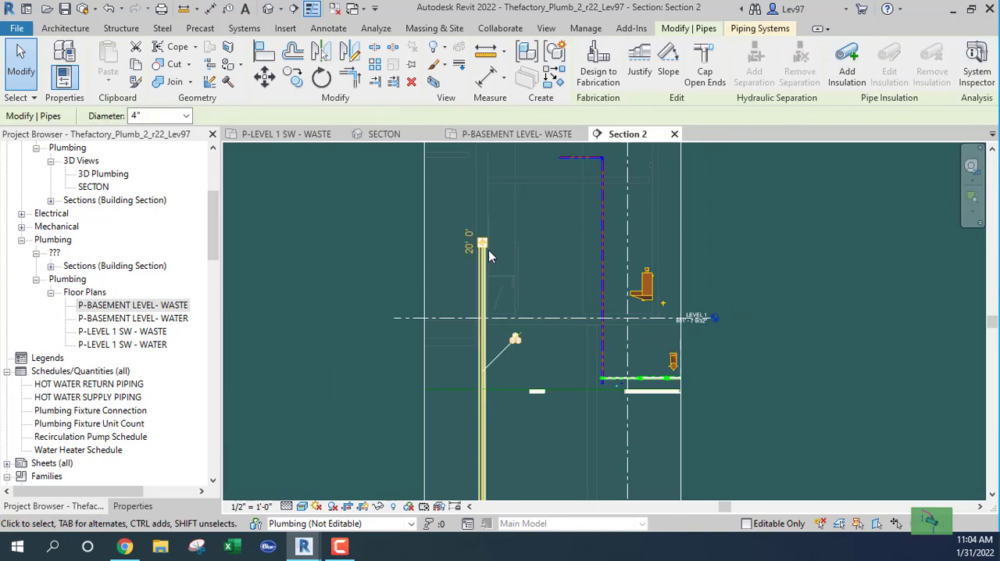
pyautogui.rightClick(484, 247)
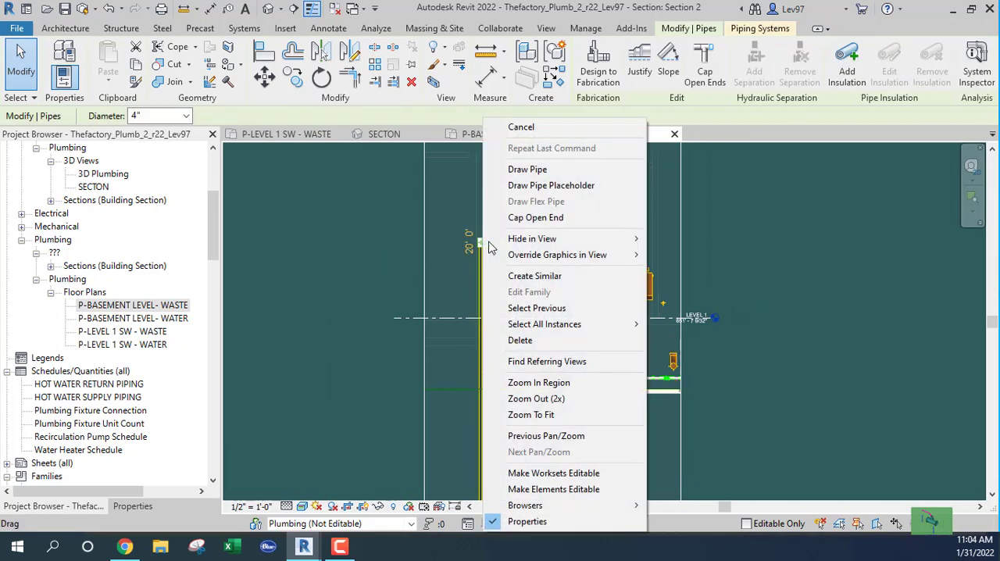
pyautogui.click(517, 169)
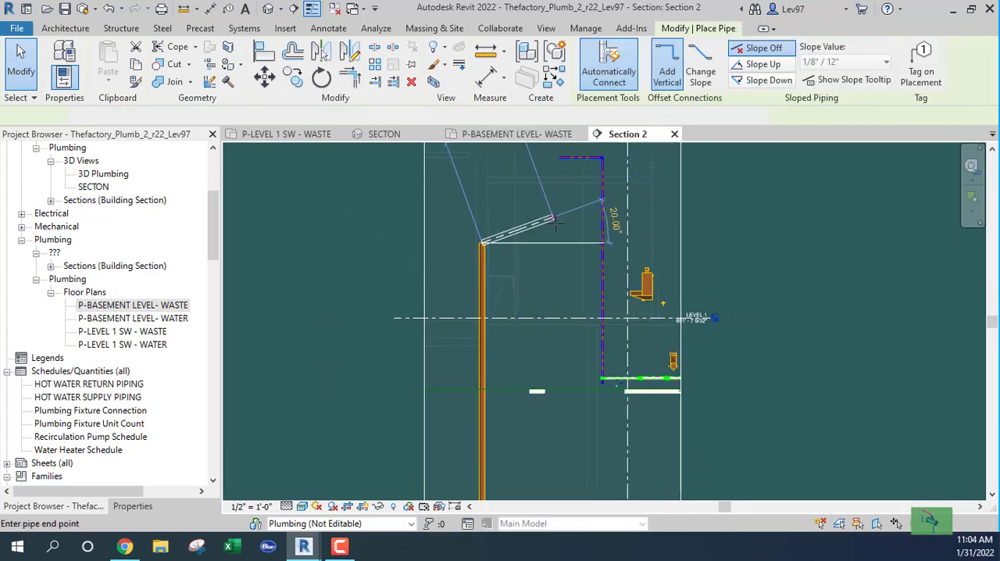
pyautogui.click(648, 243)
pyautogui.press('Escape')
pyautogui.press('Escape')
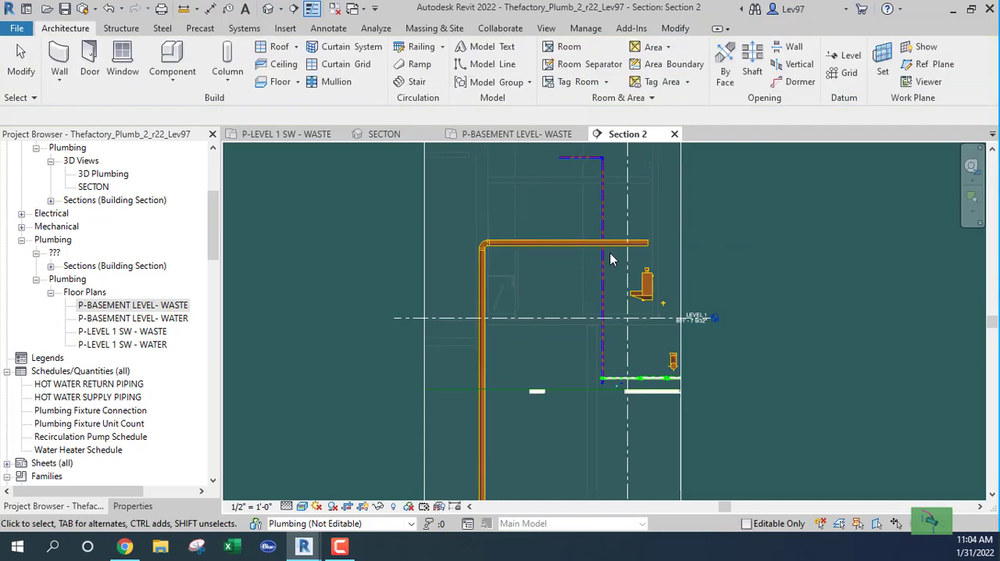
# Lower the new horizontal pipe below LEVEL 1, just above the waste main's height, to a middle elevation of about 12'-4"
pyautogui.click(568, 244)
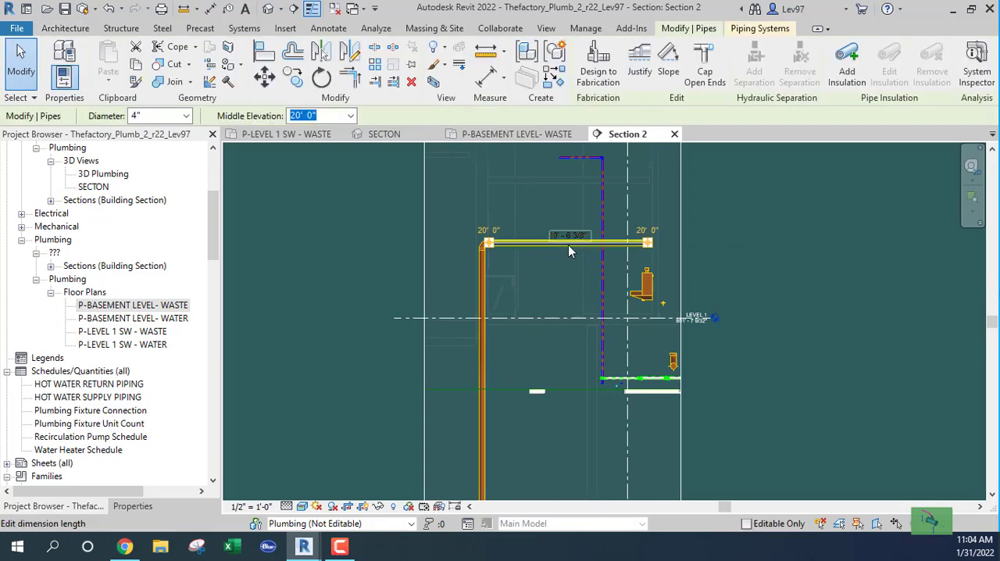
pyautogui.moveTo(568, 248); pyautogui.dragTo(586, 361)
pyautogui.press('Escape')
pyautogui.scroll(4, 638, 355)
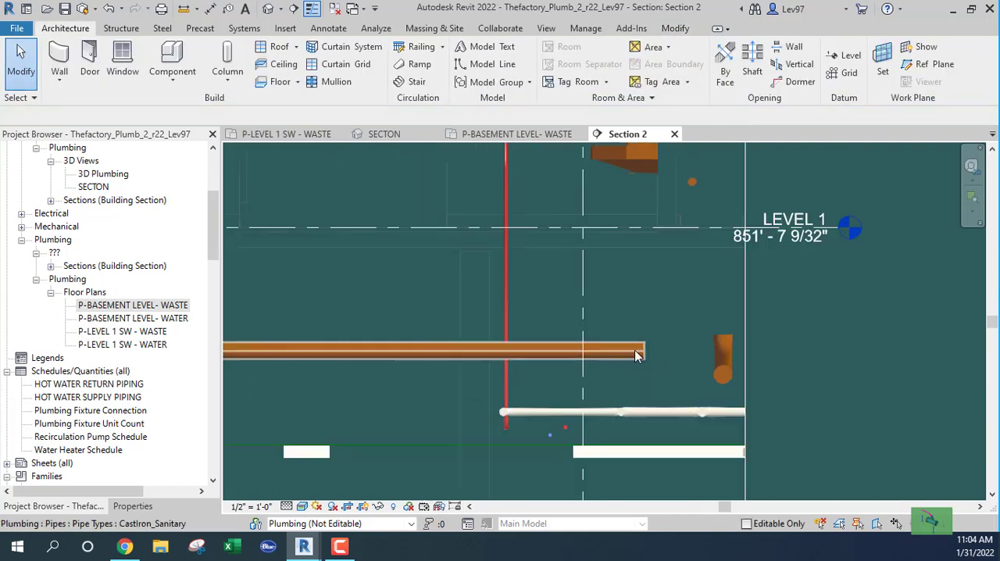
pyautogui.scroll(1, 638, 356)
# In the P-LEVEL 1 SW - WASTE plan, draw a 45° 4" pipe about 1'-5" long from the horizontal pipe's open end toward the main
pyautogui.click(289, 134)
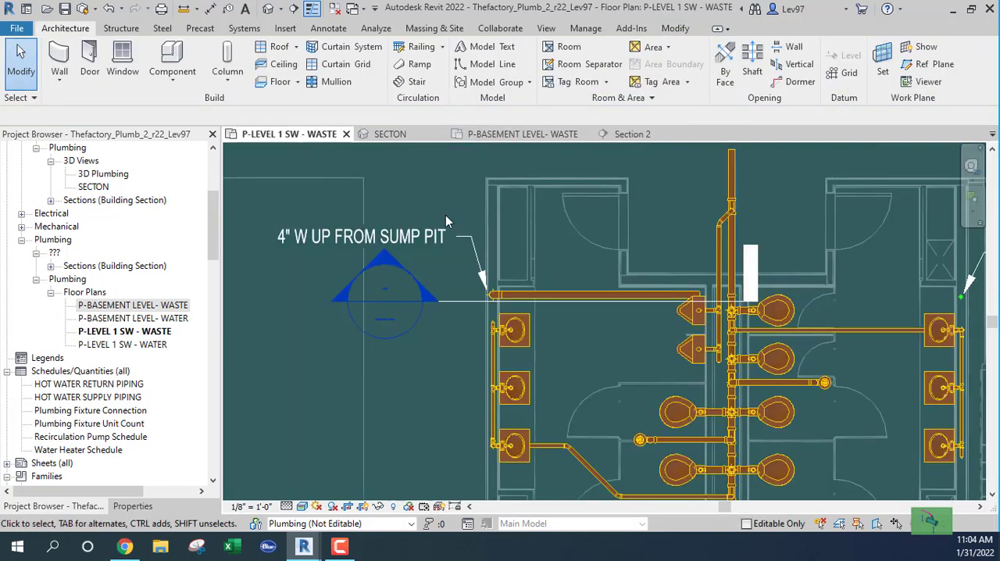
pyautogui.scroll(4, 513, 294)
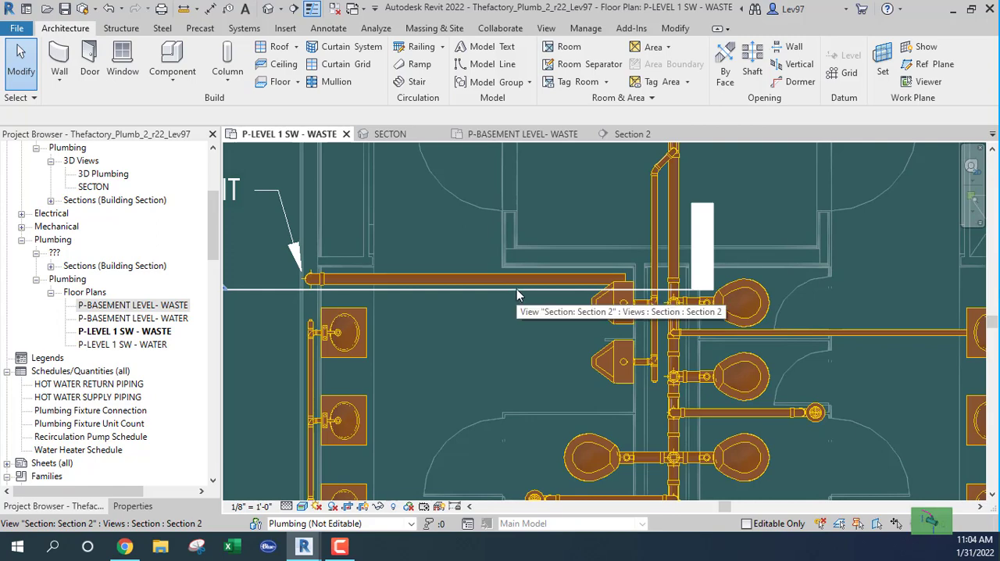
pyautogui.click(516, 291)
pyautogui.scroll(1, 557, 296)
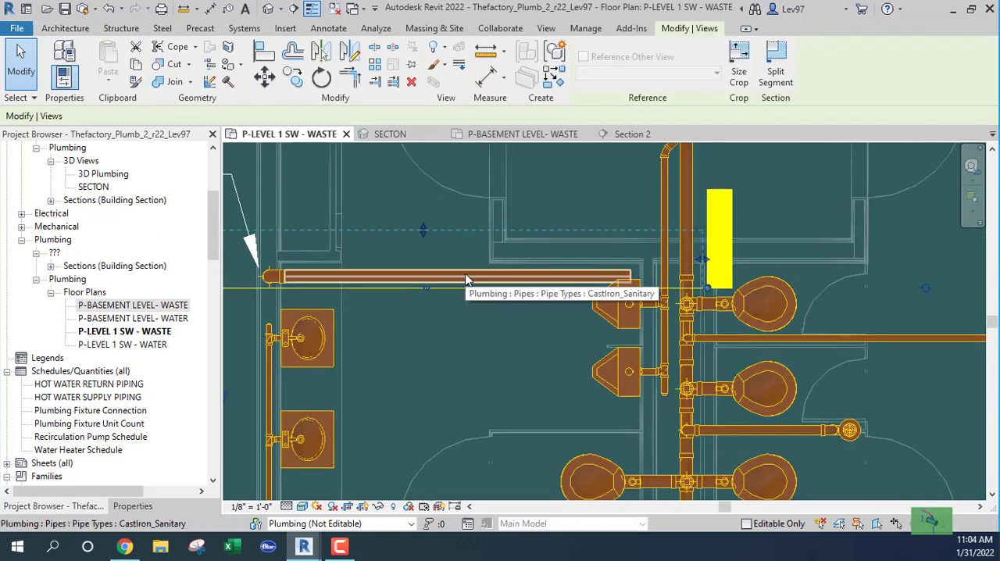
pyautogui.click(568, 277)
pyautogui.scroll(3, 547, 301)
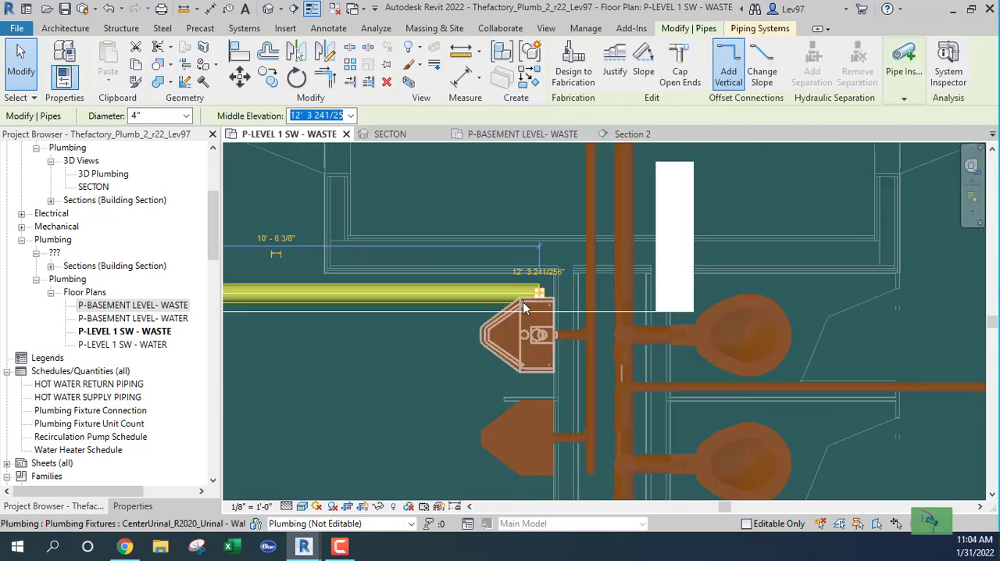
pyautogui.scroll(1, 522, 302)
pyautogui.rightClick(544, 293)
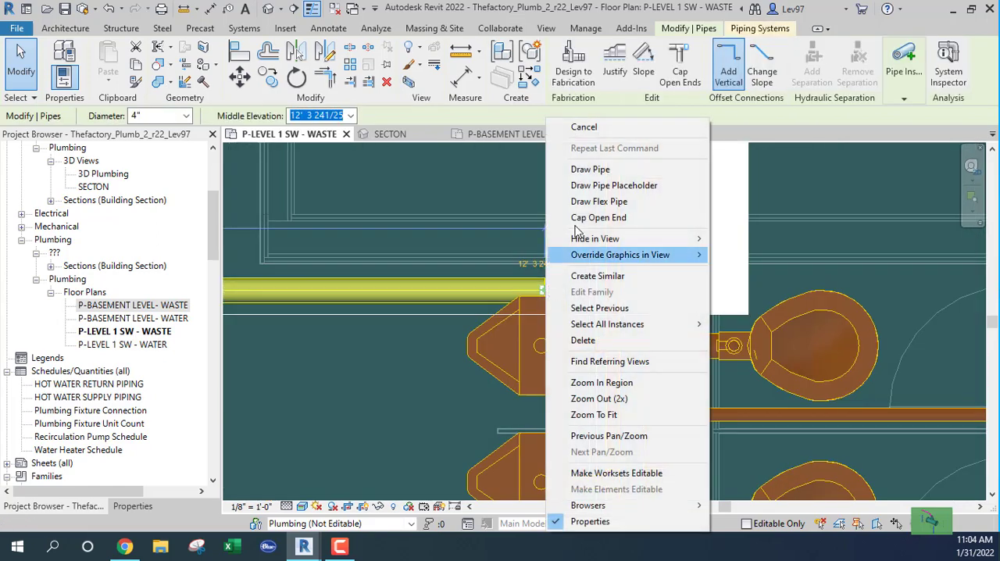
pyautogui.click(587, 167)
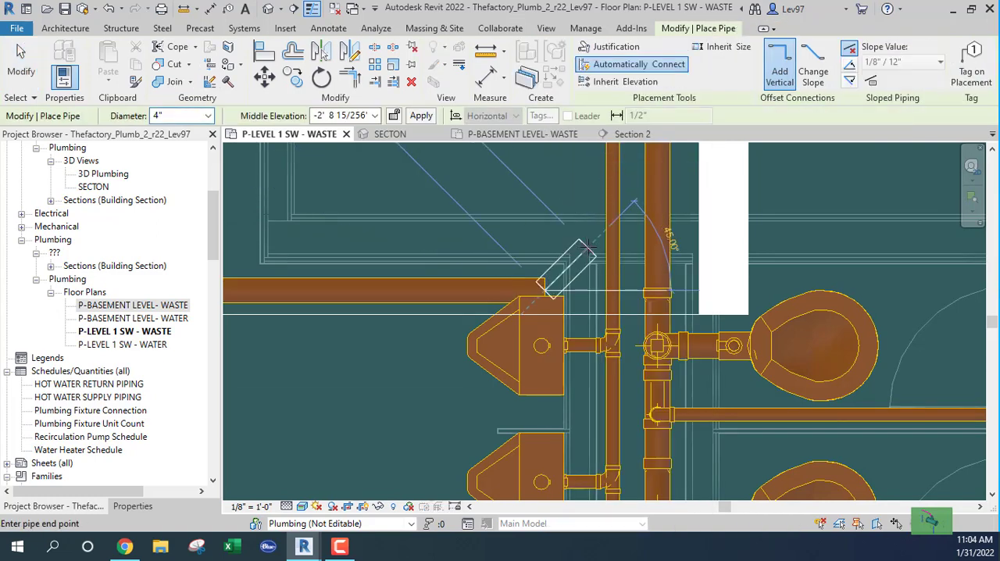
pyautogui.click(627, 210)
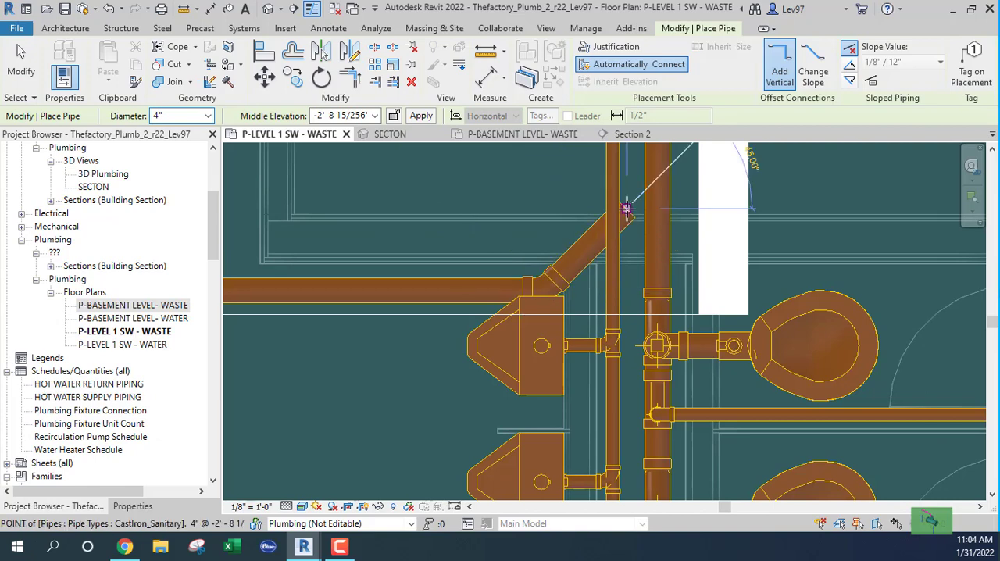
pyautogui.press('Escape')
pyautogui.press('Escape')
pyautogui.scroll(-2, 523, 191)
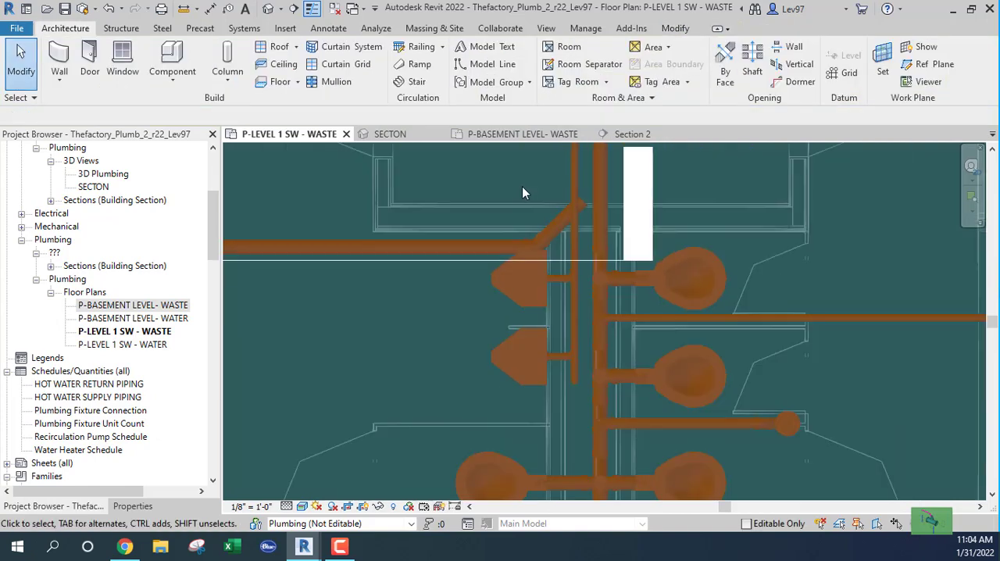
# Move the Section 2 line so it cuts across the 45° pipe and extends past the 4" main
pyautogui.click(425, 261)
pyautogui.moveTo(425, 261); pyautogui.dragTo(551, 230)
pyautogui.moveTo(424, 164); pyautogui.dragTo(428, 194)
pyautogui.click(461, 175)
pyautogui.moveTo(474, 178); pyautogui.dragTo(492, 188, button='middle')
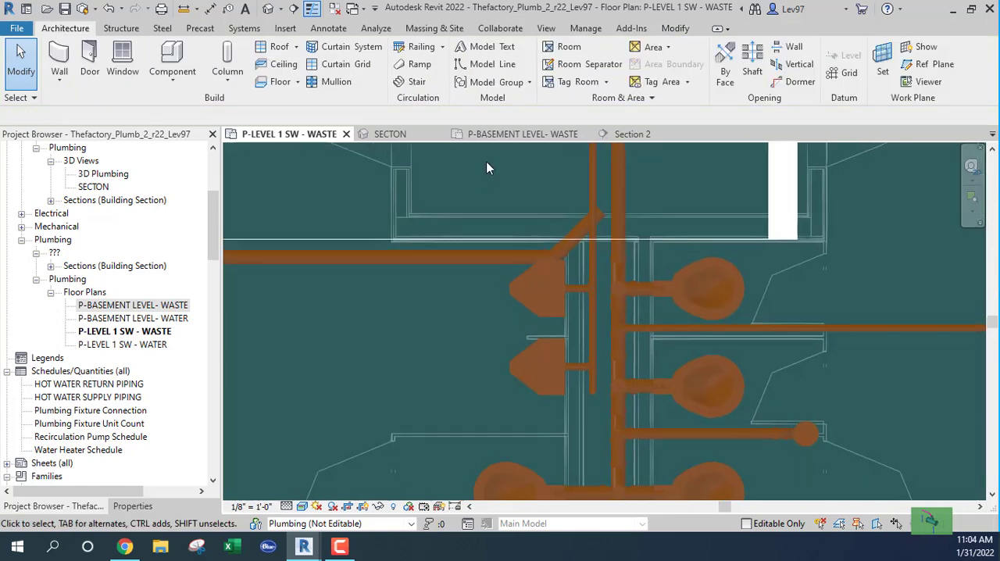
# Review the routing preferences of the 45° pipe's CastIron_Sanitary type, including its elbow and junction fittings
pyautogui.click(578, 235)
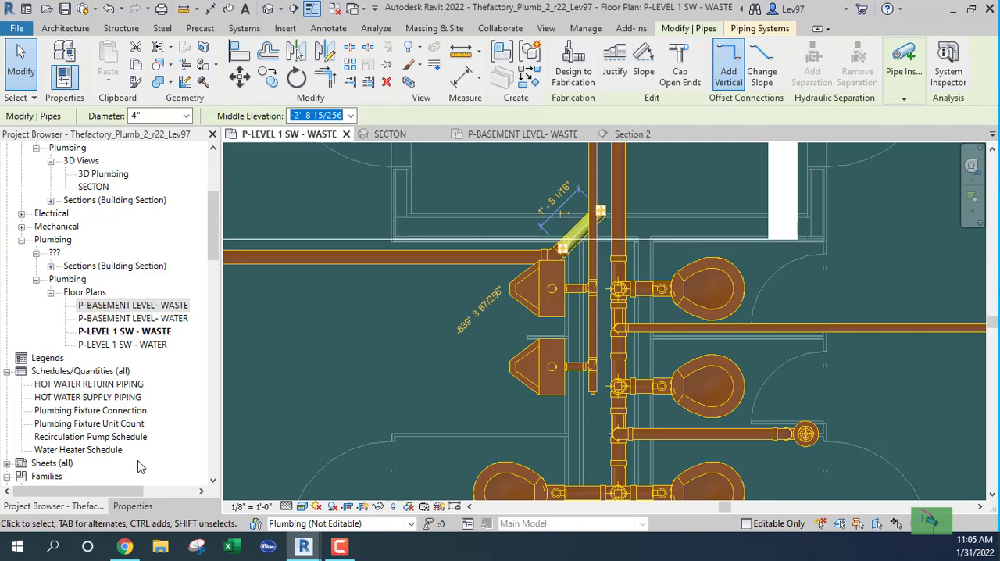
pyautogui.click(133, 506)
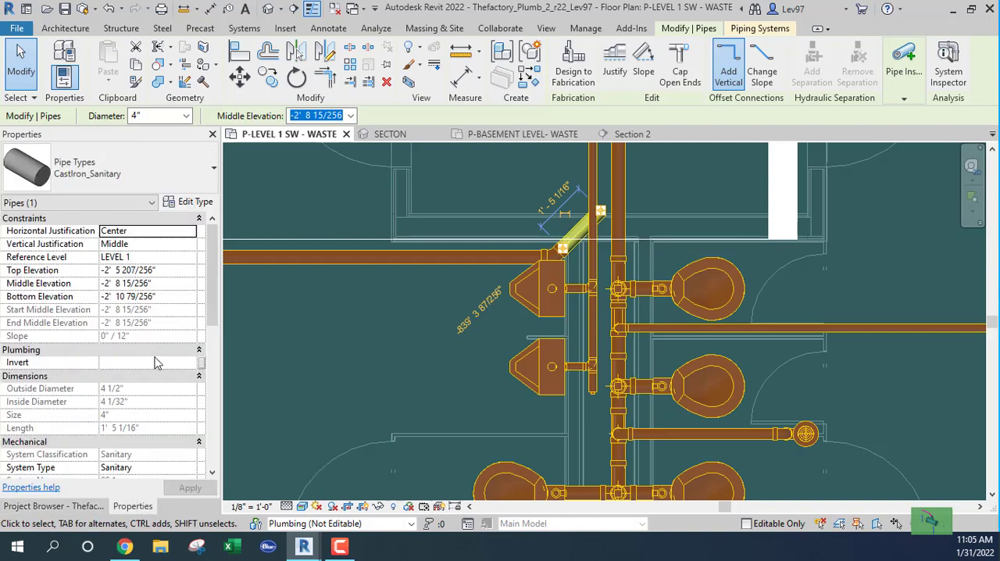
pyautogui.click(191, 203)
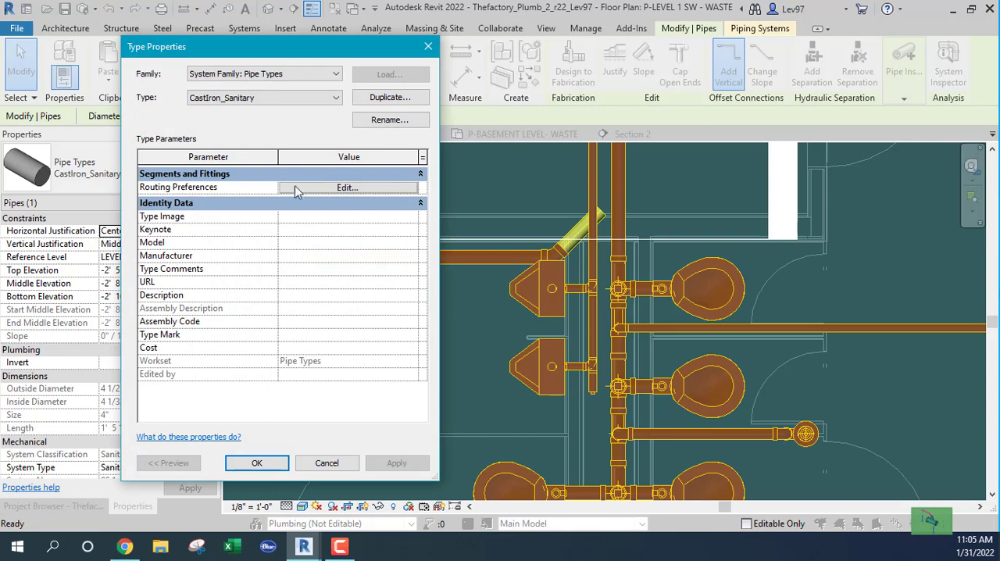
pyautogui.click(347, 189)
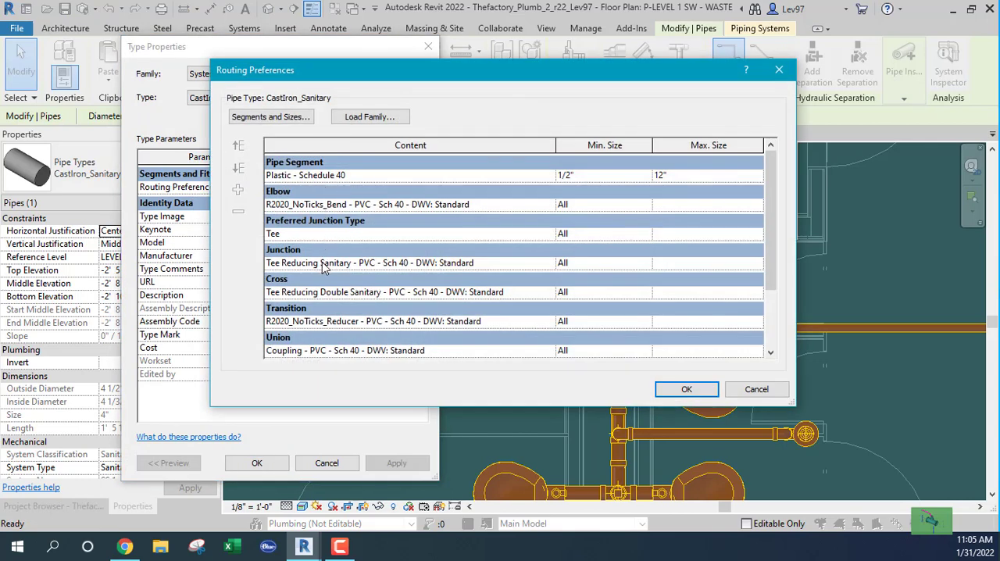
pyautogui.click(759, 391)
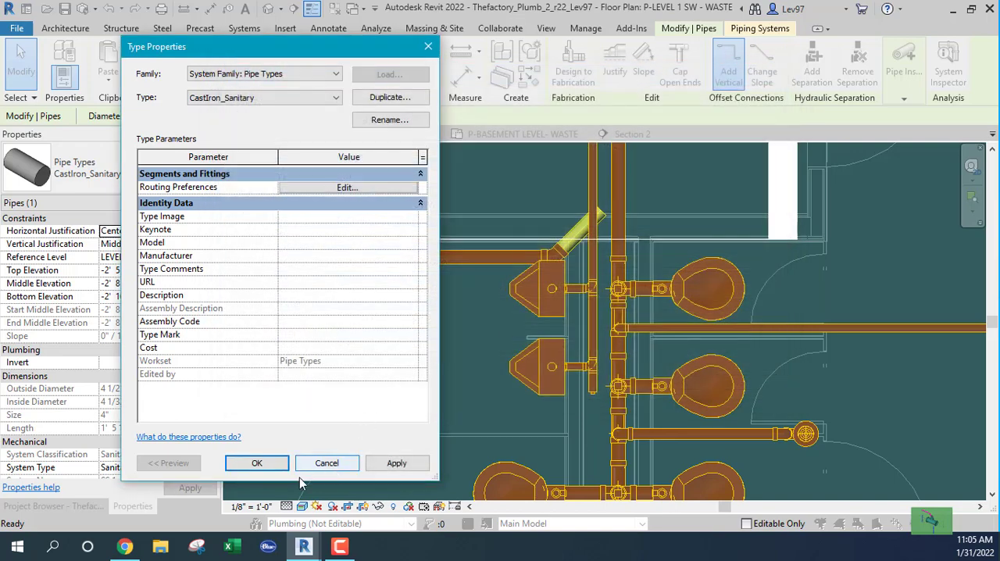
pyautogui.click(257, 464)
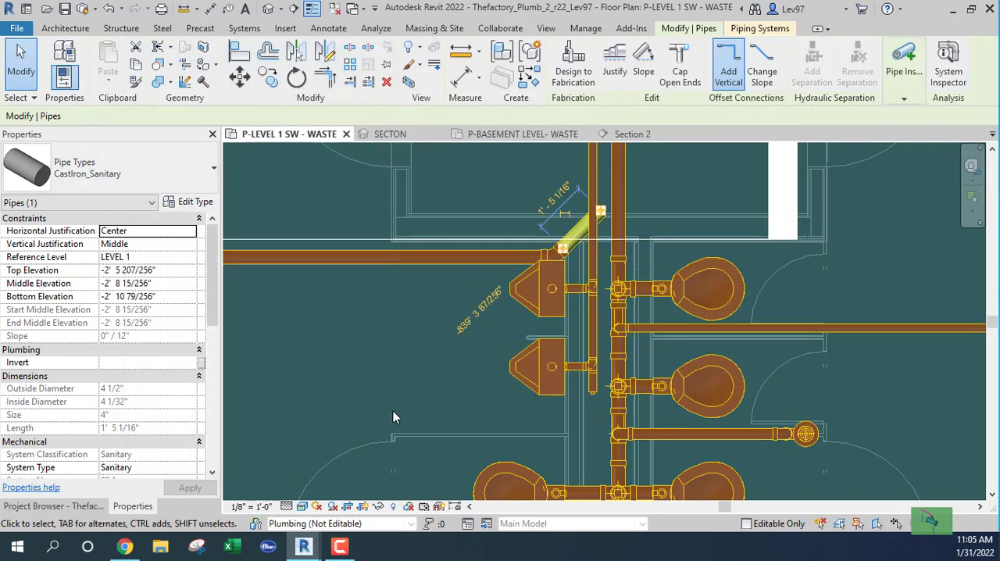
pyautogui.click(428, 378)
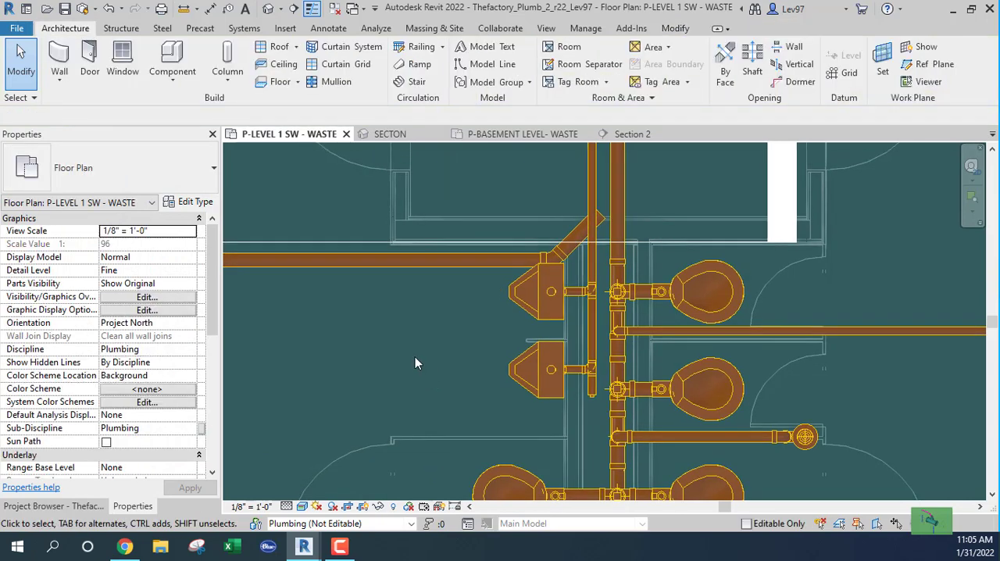
# In Section 2, draw a horizontal detail line about 6 1/4" long from the 4" main's centre toward the angled pipe
pyautogui.click(633, 134)
pyautogui.scroll(6, 551, 283)
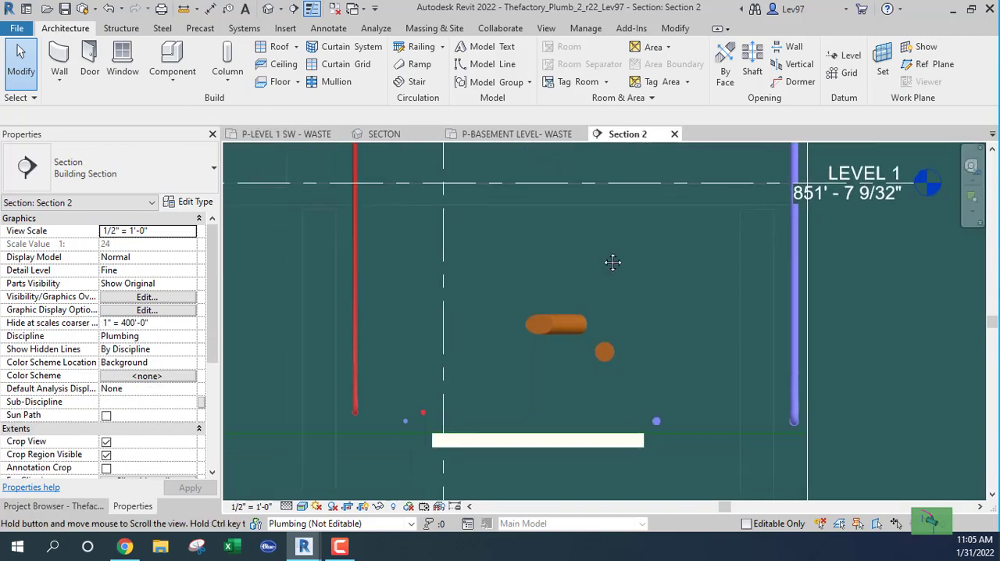
pyautogui.scroll(2, 603, 357)
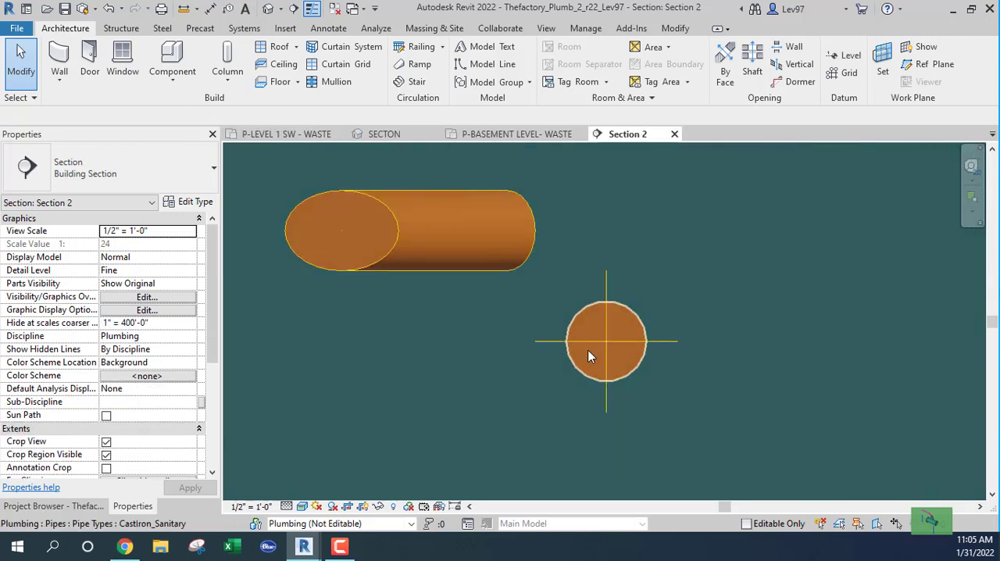
pyautogui.press('d')
pyautogui.press('l')
pyautogui.scroll(2, 593, 343)
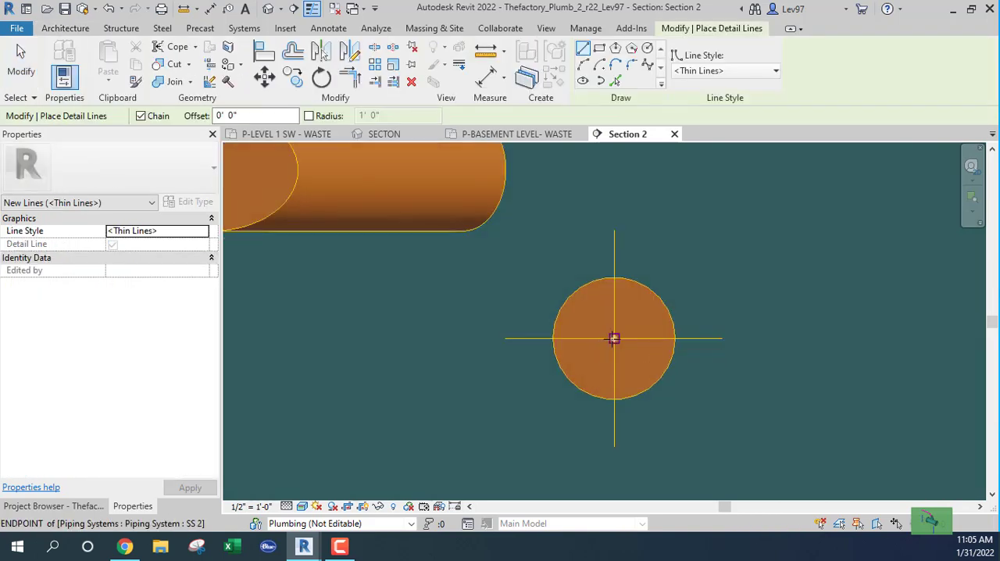
pyautogui.click(614, 338)
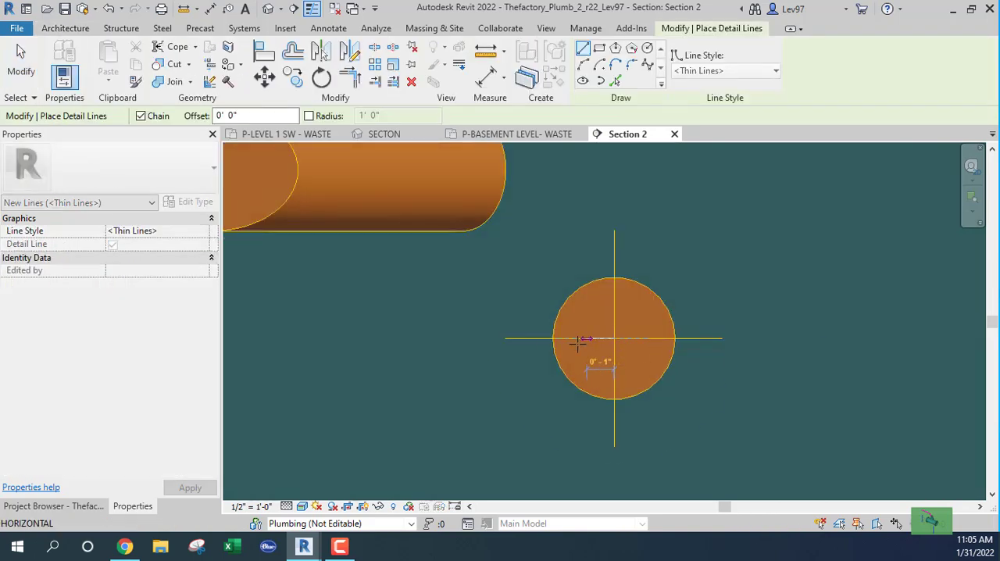
pyautogui.click(444, 340)
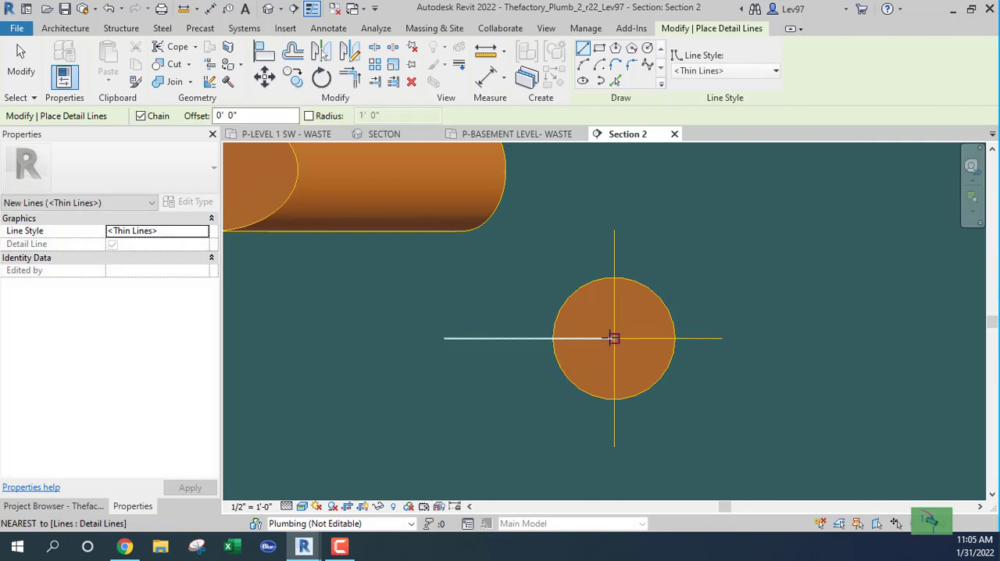
# Draw a vertical detail line upward from the 4" main's centre, past the height of the angled pipe
pyautogui.moveTo(614, 179); pyautogui.dragTo(632, 297, button='middle')
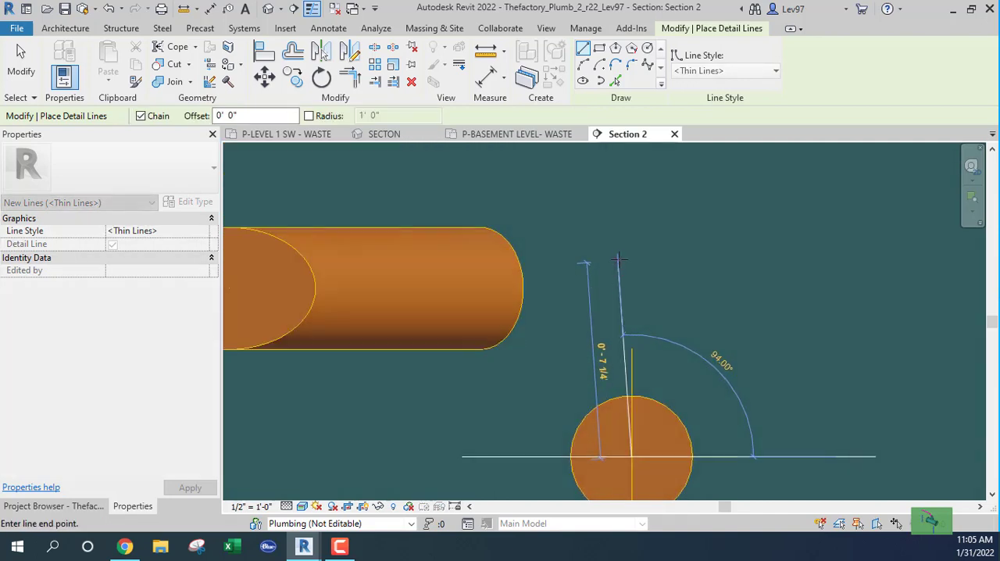
pyautogui.click(633, 216)
pyautogui.press('Escape')
pyautogui.press('Escape')
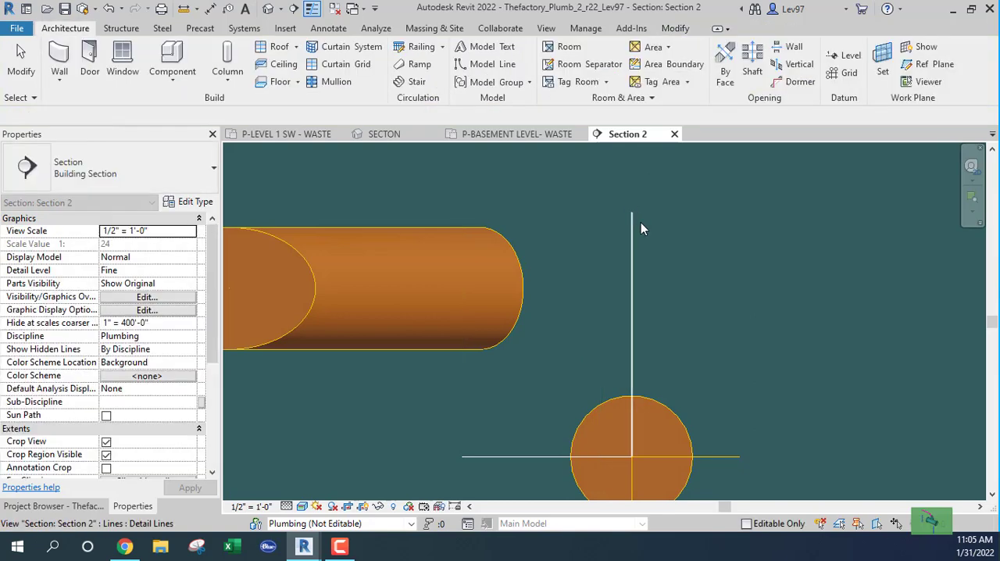
# Align the angled pipe's centreline to the horizontal detail line through the 4" main's centre
pyautogui.scroll(-4, 647, 241)
pyautogui.moveTo(754, 255); pyautogui.dragTo(781, 266, button='middle')
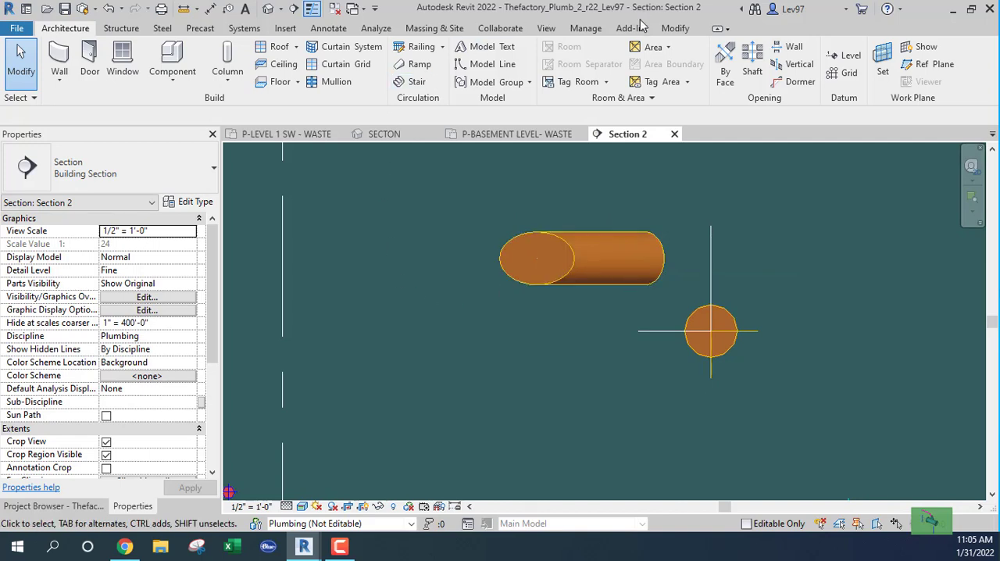
pyautogui.click(675, 29)
pyautogui.click(265, 53)
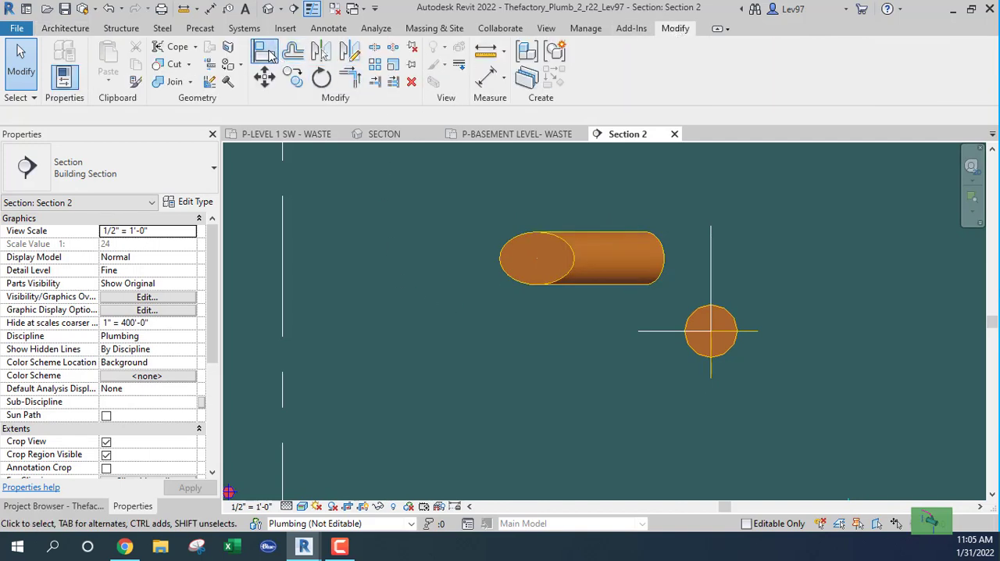
pyautogui.click(606, 259)
pyautogui.press('Escape')
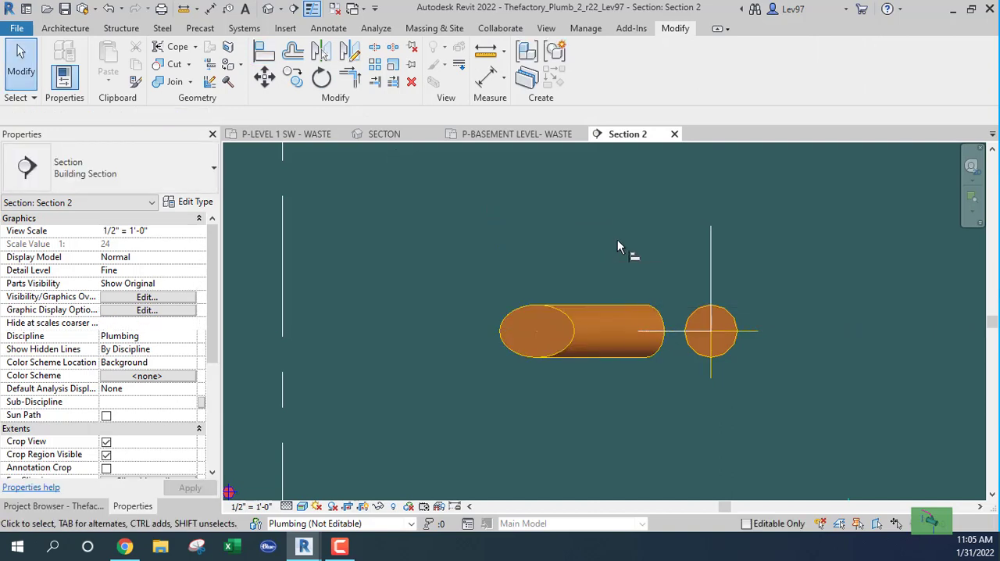
# Delete the horizontal and vertical detail lines at the 4" main's centre in Section 2
pyautogui.moveTo(617, 247); pyautogui.dragTo(621, 263, button='middle')
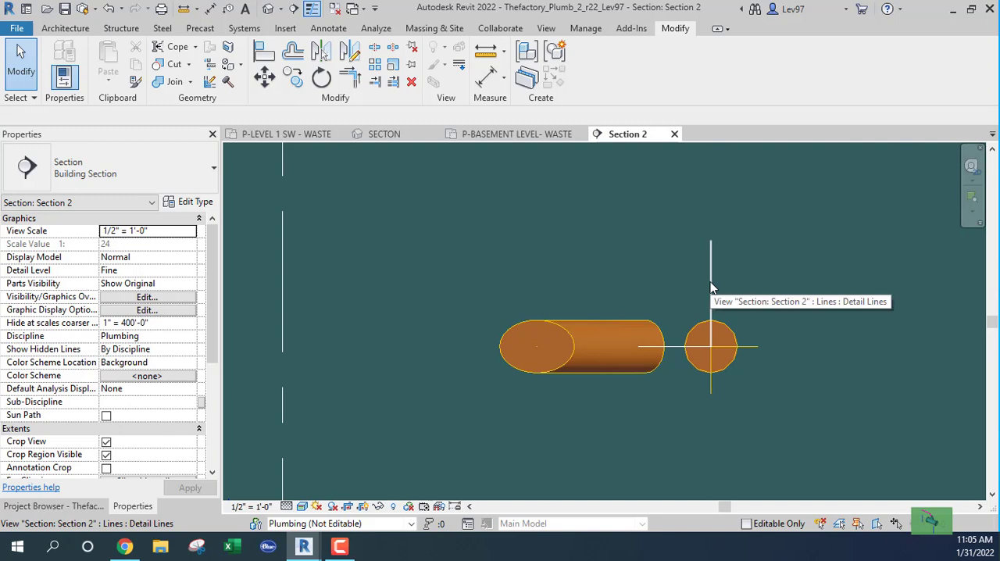
pyautogui.press('Tab')
pyautogui.click(709, 282)
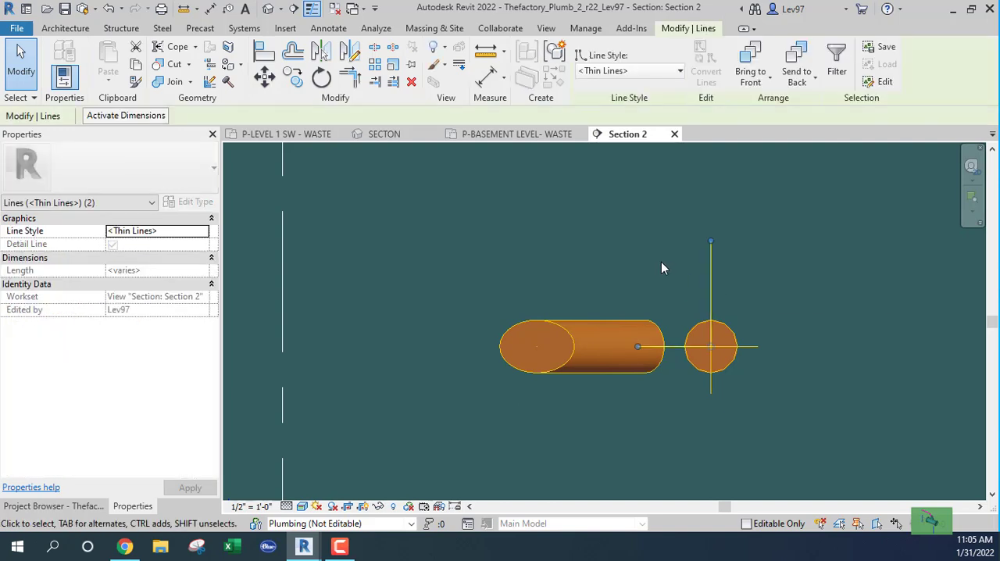
pyautogui.press('Escape')
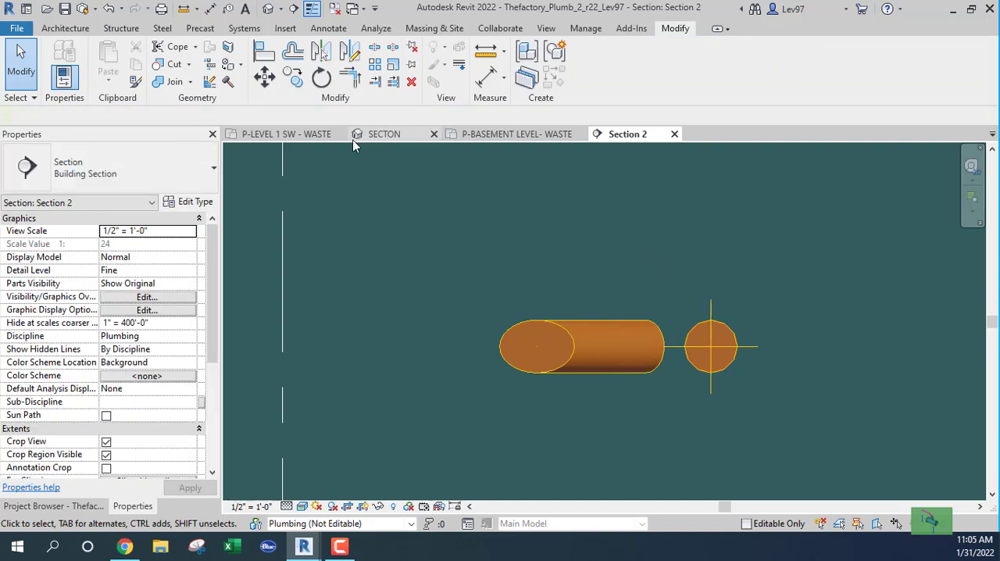
# In the P-LEVEL 1 SW - WASTE plan, extend the 45° pipe to the 4" waste main with Trim/Extend Single Element
pyautogui.click(299, 136)
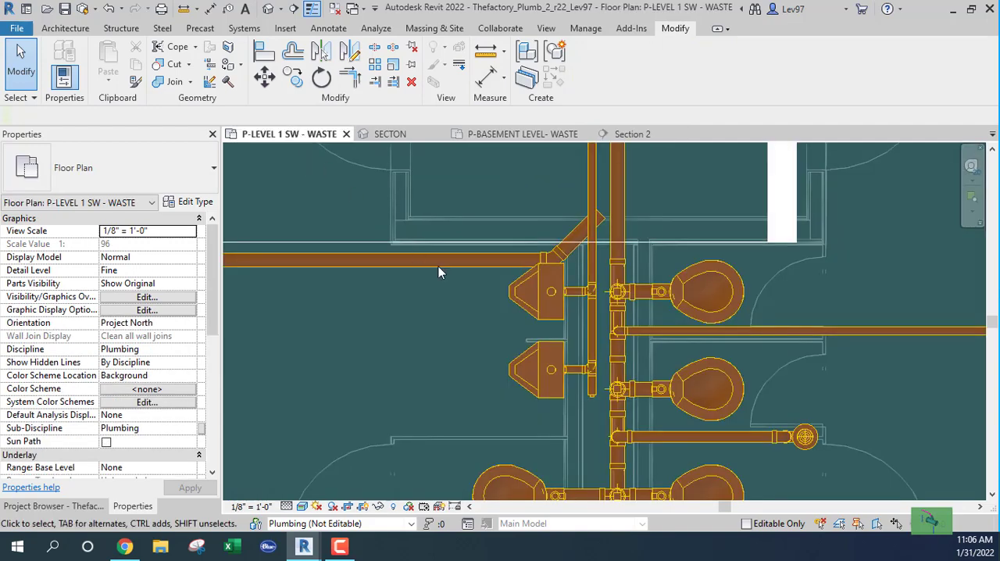
pyautogui.moveTo(486, 287); pyautogui.dragTo(415, 341, button='middle')
pyautogui.scroll(2, 528, 300)
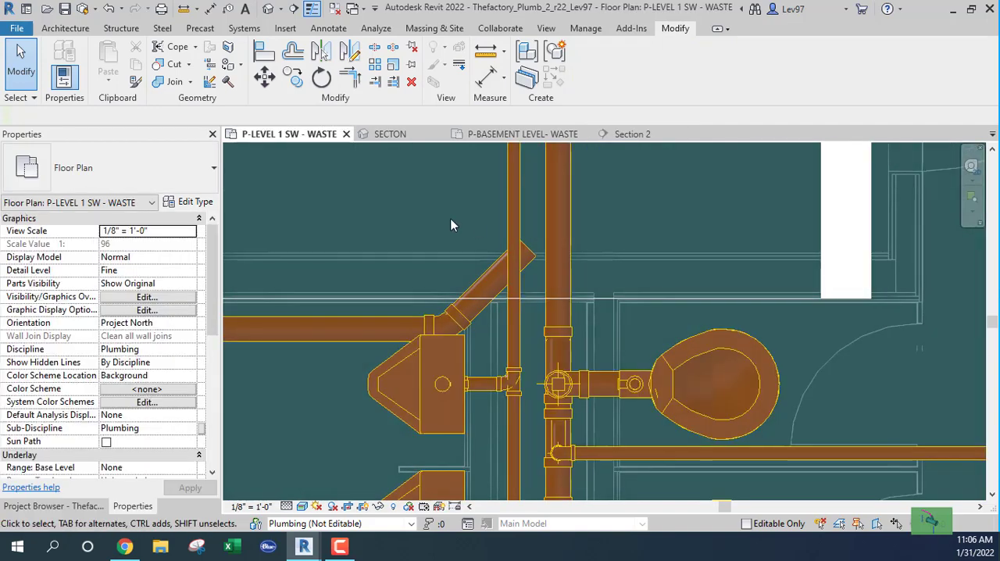
pyautogui.moveTo(457, 228); pyautogui.dragTo(463, 315, button='middle')
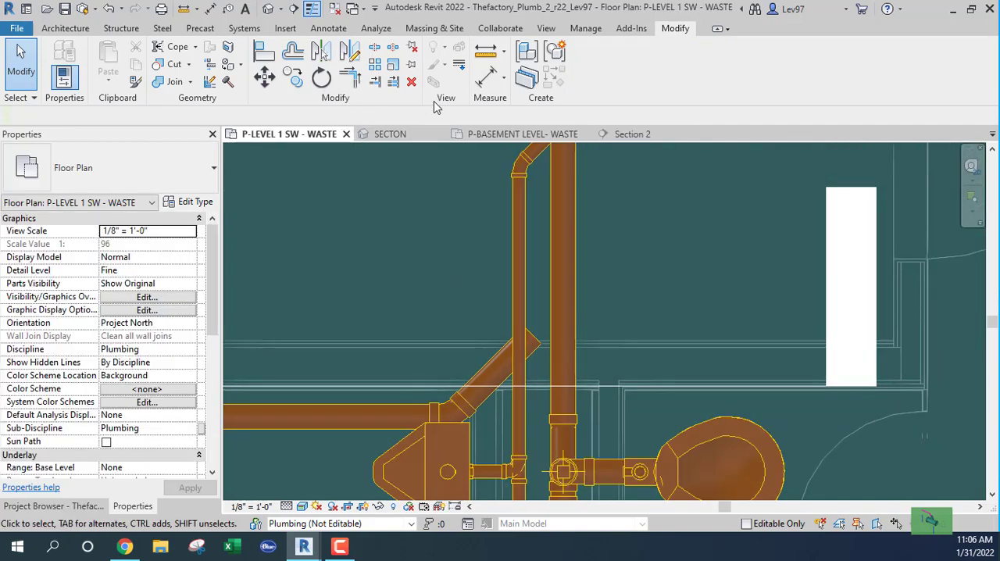
pyautogui.click(375, 81)
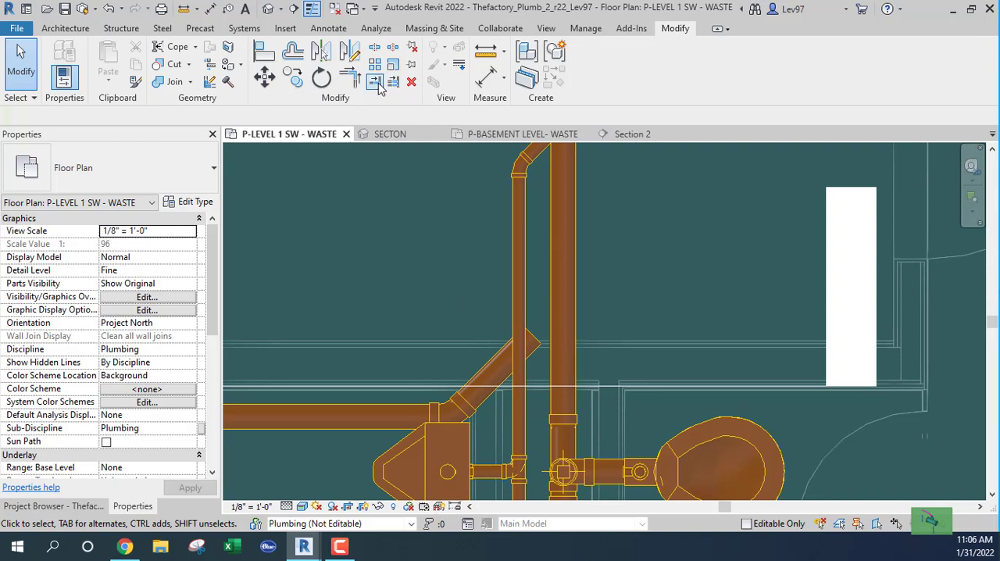
pyautogui.click(567, 293)
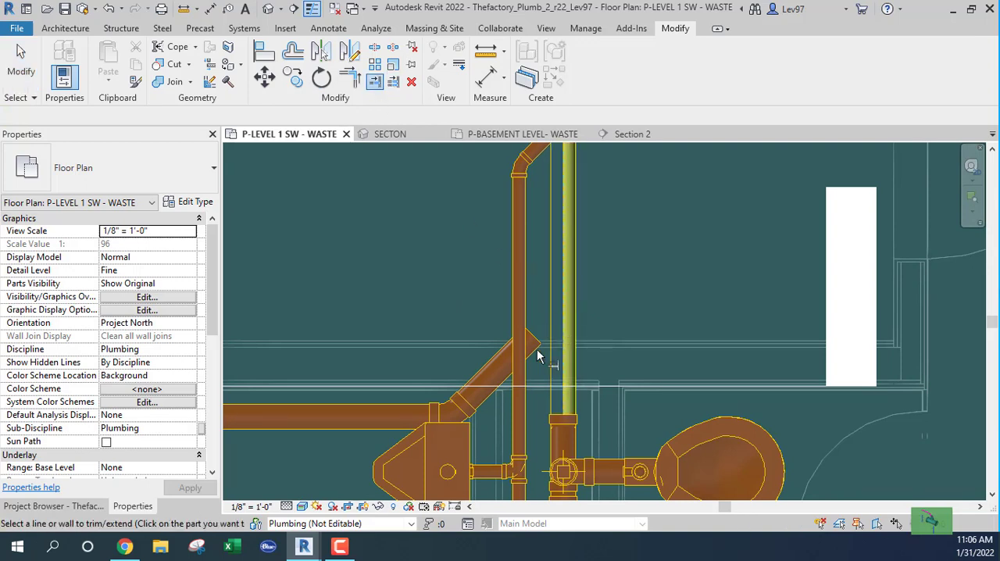
pyautogui.click(464, 279)
pyautogui.scroll(-3, 447, 266)
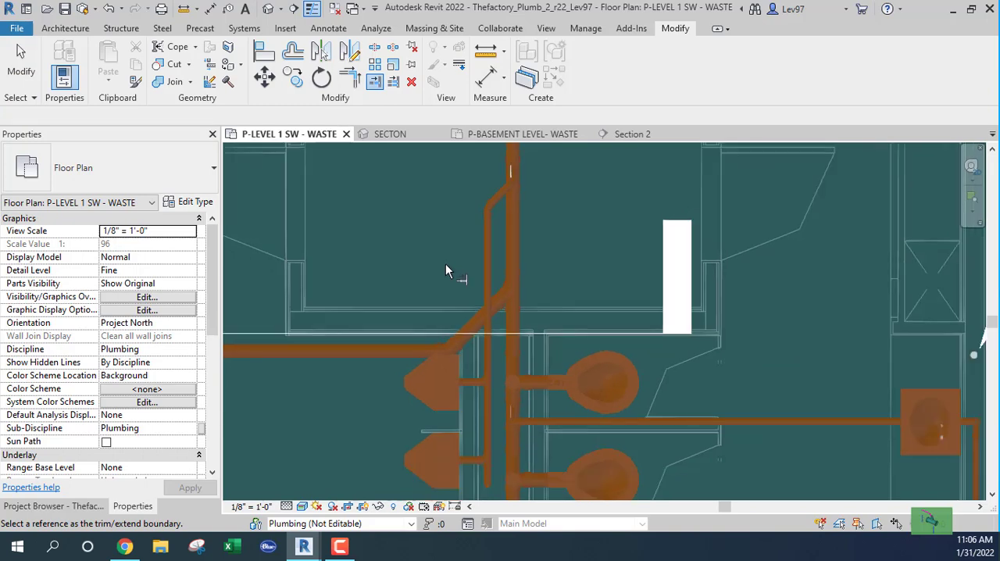
pyautogui.scroll(-1, 449, 266)
pyautogui.moveTo(453, 264); pyautogui.dragTo(510, 312, button='middle')
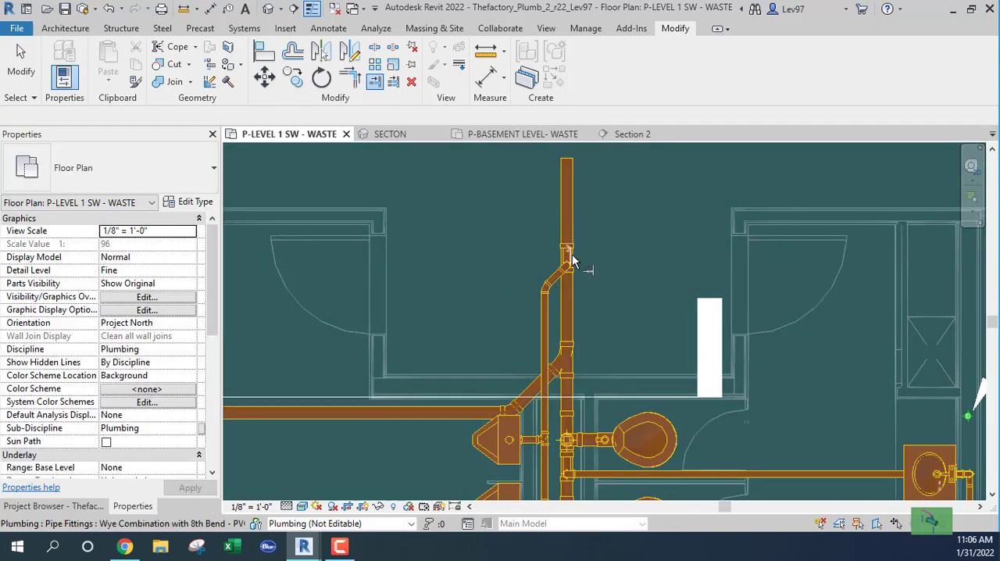
pyautogui.press('Escape')
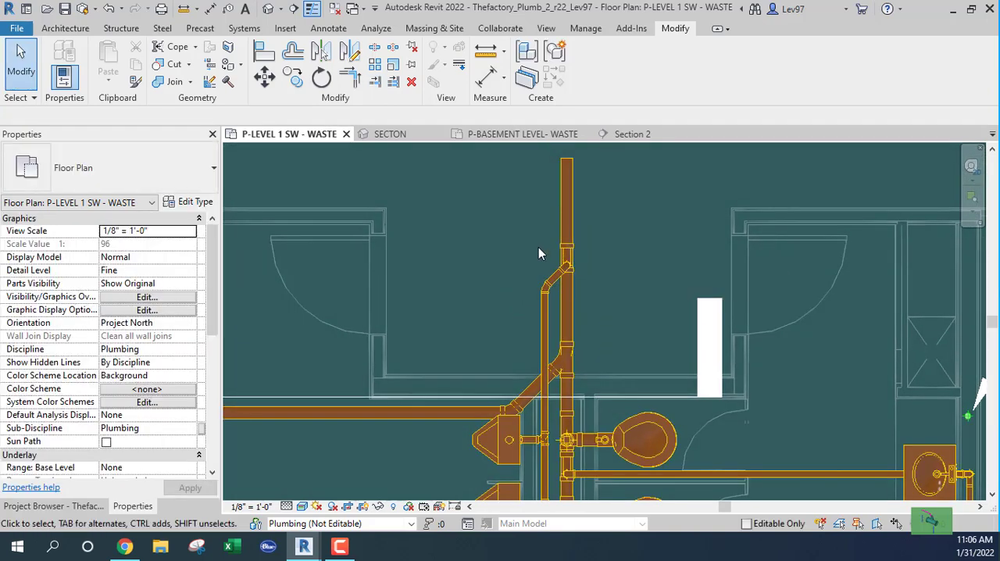
# Nudge the wye combination fitting of the 2" branch down along the 4" main, close to the new 45° junction
pyautogui.click(546, 256)
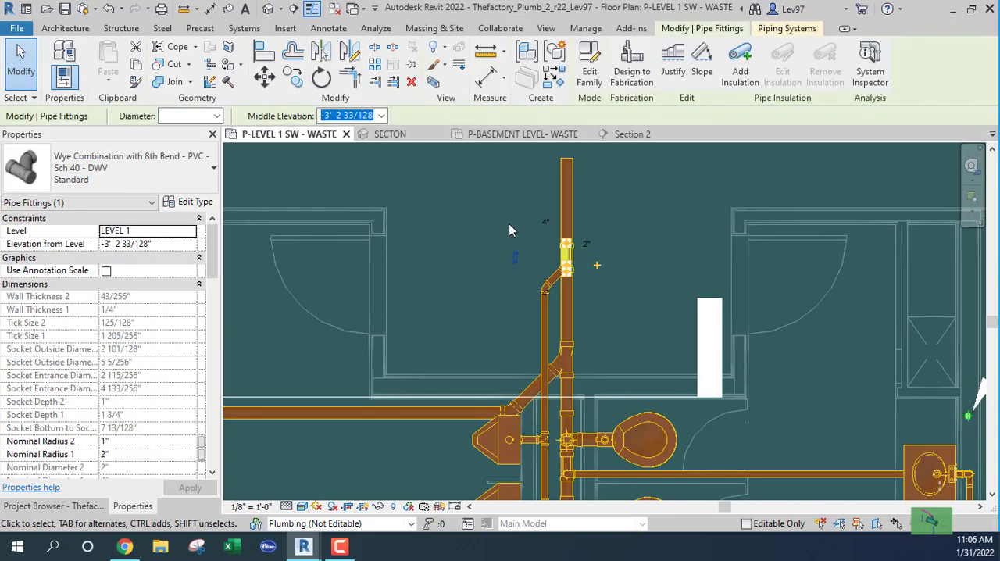
pyautogui.press('Down')
pyautogui.press('Down')
pyautogui.press('Down')
pyautogui.press('Down')
pyautogui.press('Down')
pyautogui.press('Down')
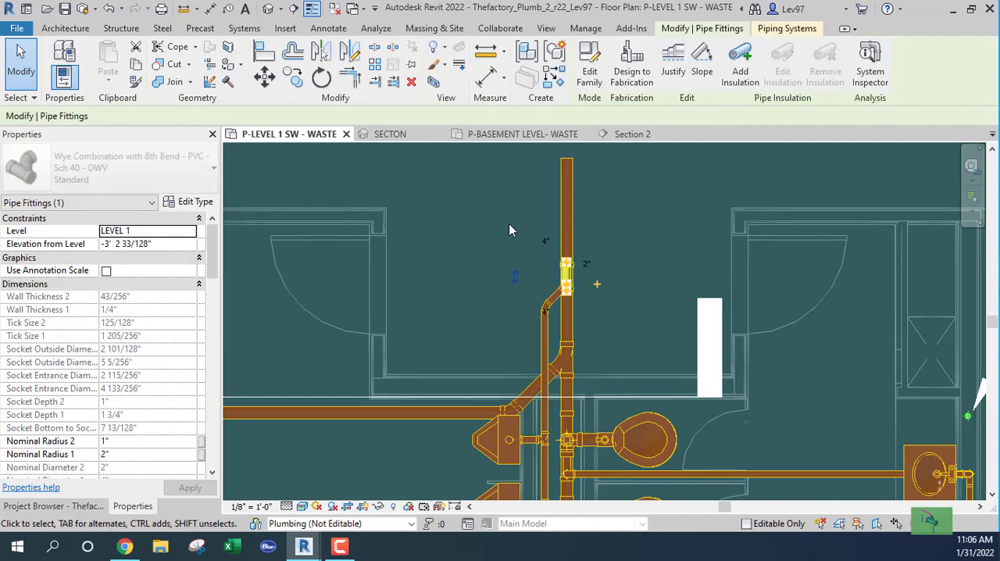
pyautogui.press('Down')
pyautogui.press('Down')
pyautogui.press('Down')
pyautogui.press('Down')
pyautogui.press('Down')
pyautogui.press('Down')
pyautogui.press('Down')
pyautogui.press('Down')
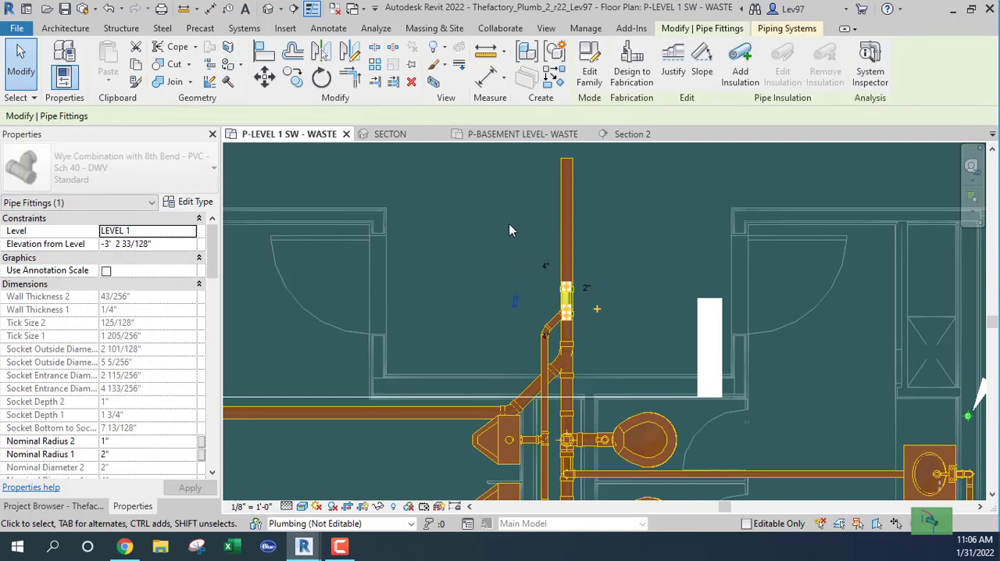
pyautogui.press('Down')
pyautogui.press('Down')
pyautogui.press('Down')
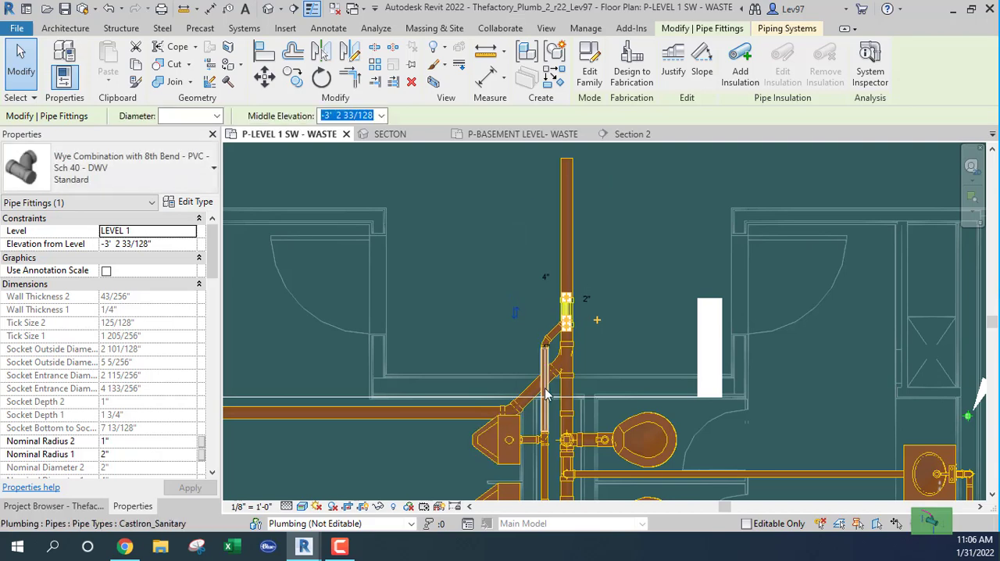
# Add the reducing sanitary tee at the 45° junction to the selection and nudge both fittings further down the main
pyautogui.keyDown('ctrl'); pyautogui.click(567, 373); pyautogui.keyUp('ctrl')
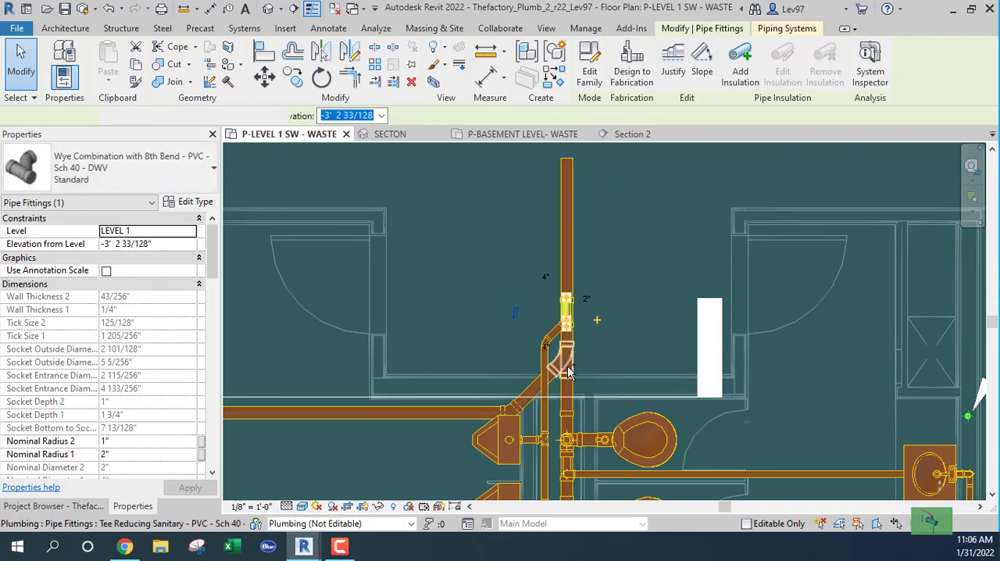
pyautogui.press('Down')
pyautogui.press('Down')
pyautogui.press('Down')
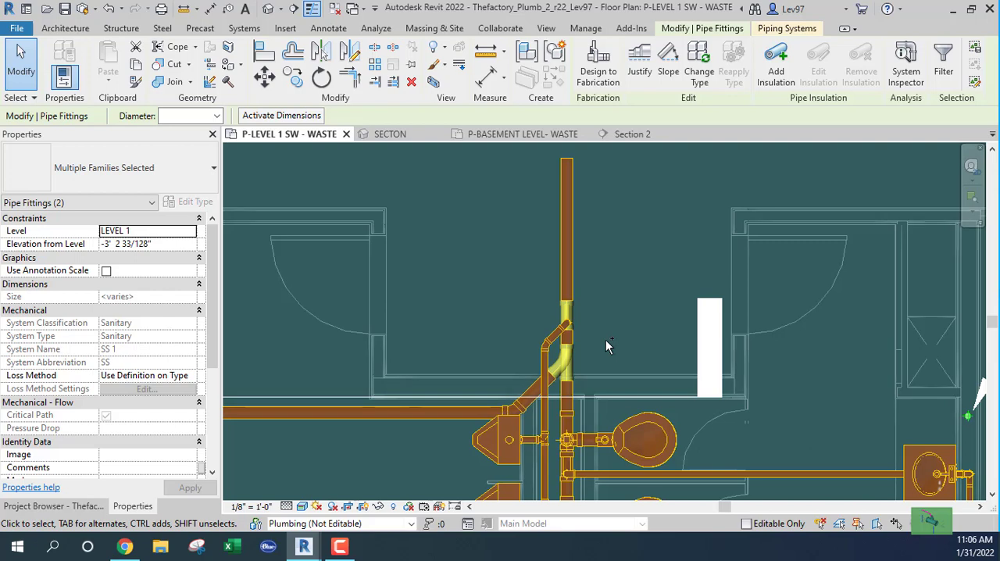
pyautogui.press('Down')
pyautogui.press('Down')
pyautogui.press('Down')
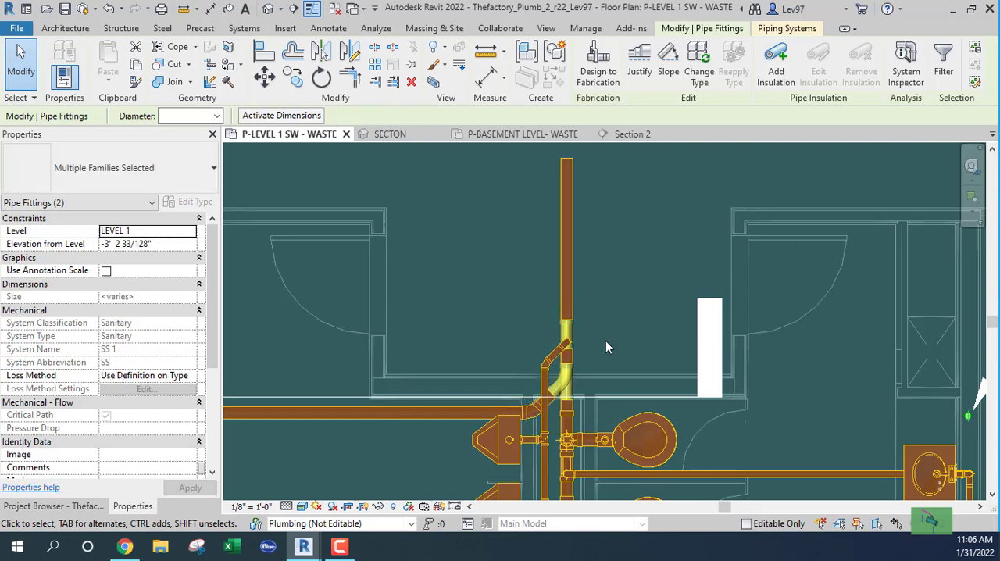
pyautogui.press('Escape')
# Examine the sump pit waste line's connection to the main and the surrounding restroom waste layout on level 1
pyautogui.moveTo(587, 349); pyautogui.dragTo(661, 261, button='middle')
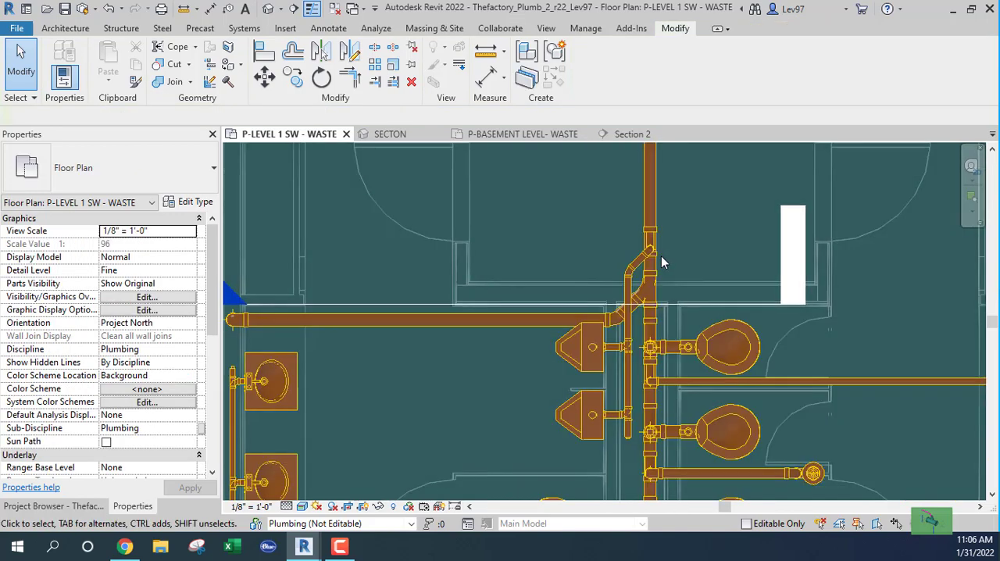
pyautogui.scroll(-2, 660, 261)
pyautogui.moveTo(534, 308); pyautogui.dragTo(566, 309, button='middle')
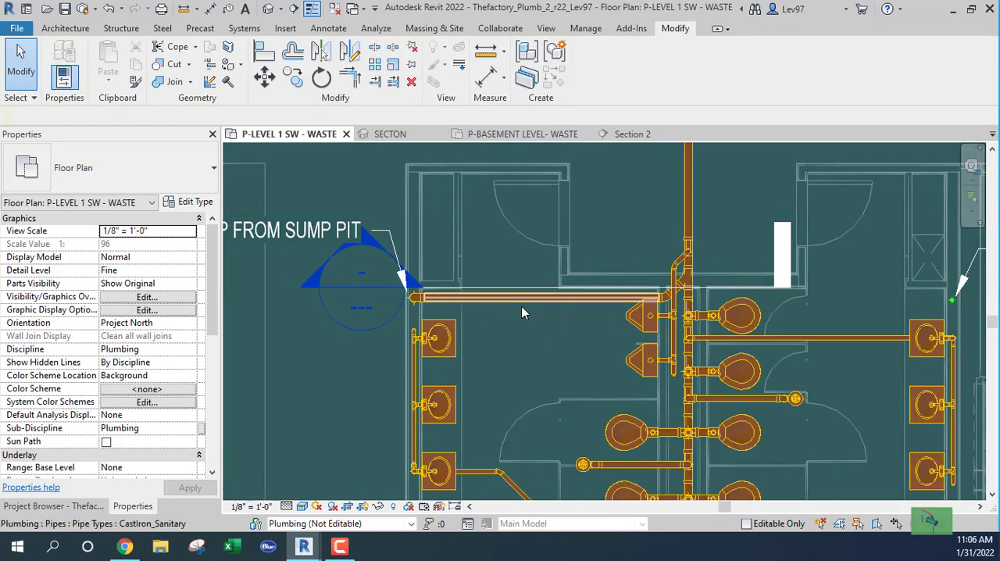
pyautogui.scroll(-1, 513, 323)
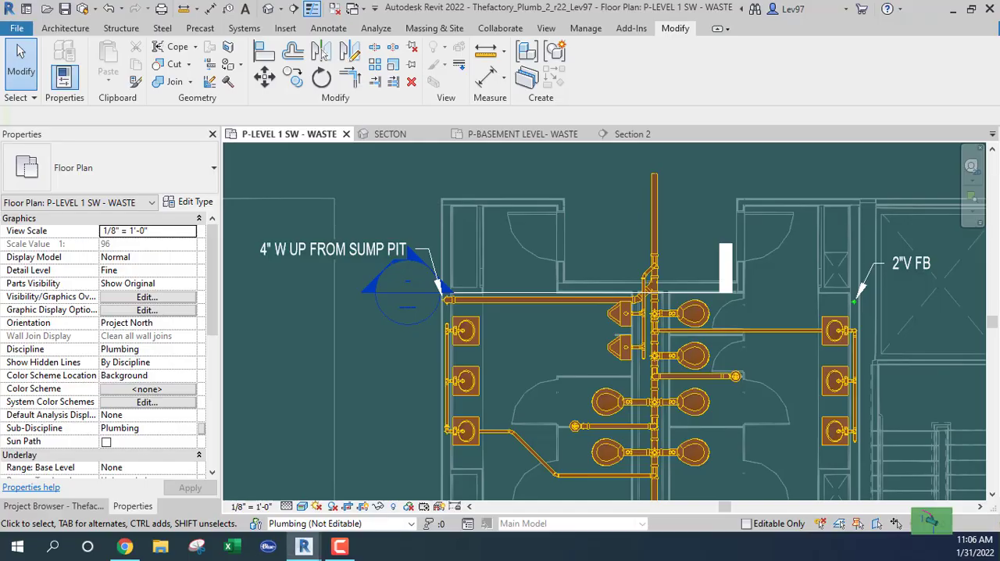
pyautogui.moveTo(380, 347); pyautogui.dragTo(348, 331, button='middle')
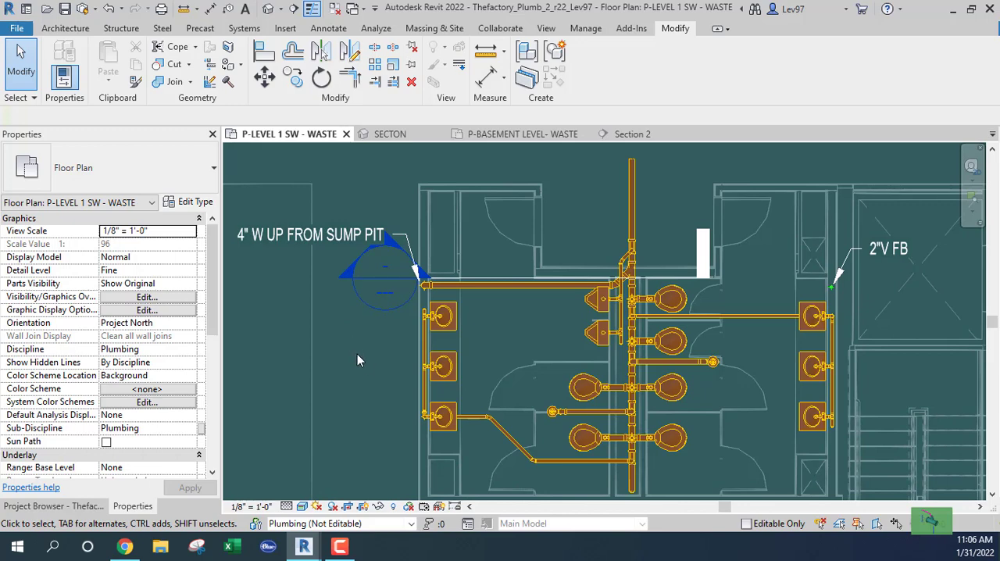
pyautogui.moveTo(357, 353); pyautogui.dragTo(331, 341, button='middle')
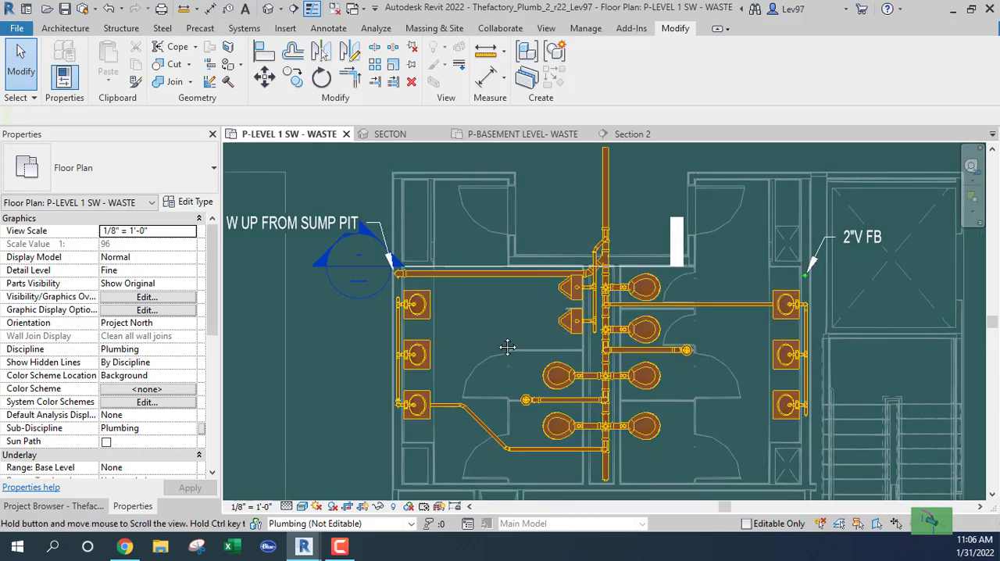
pyautogui.moveTo(506, 348); pyautogui.dragTo(568, 309, button='middle')
pyautogui.scroll(1, 468, 378)
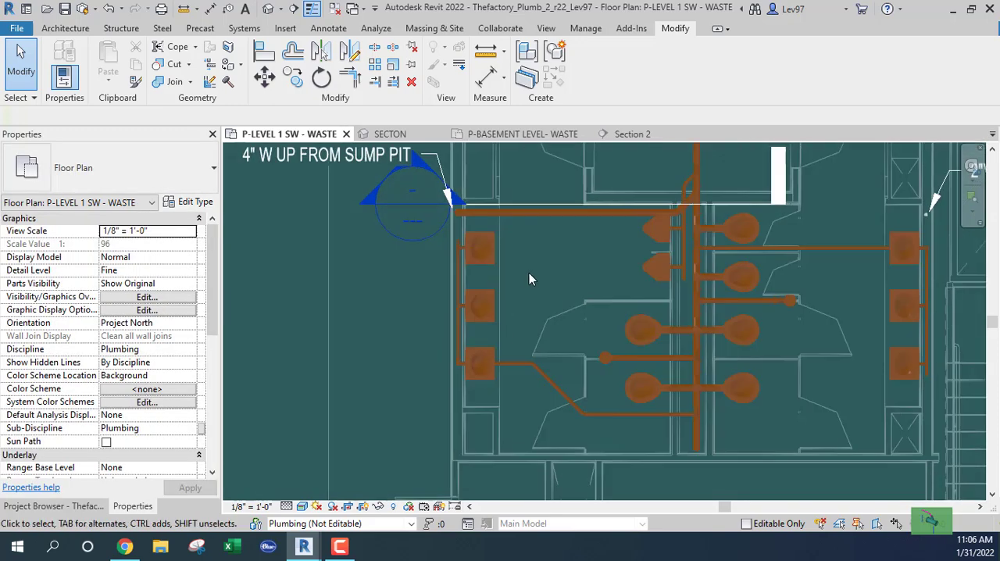
# Move the Section 2 line down the plan, away from the sump pit pipe, to the lowest row of water closets
pyautogui.click(527, 208)
pyautogui.moveTo(527, 209); pyautogui.dragTo(434, 390)
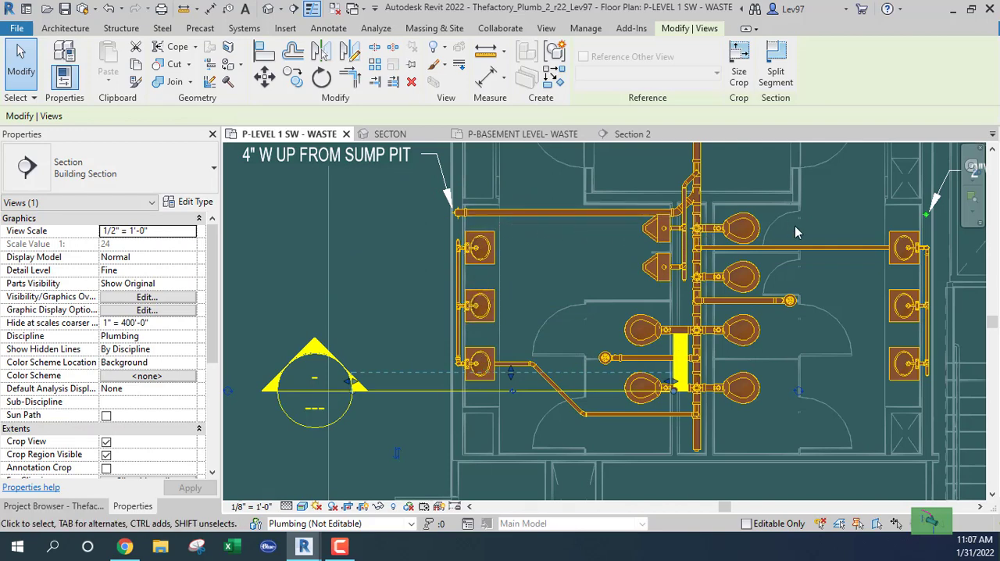
pyautogui.moveTo(794, 226); pyautogui.dragTo(766, 272, button='middle')
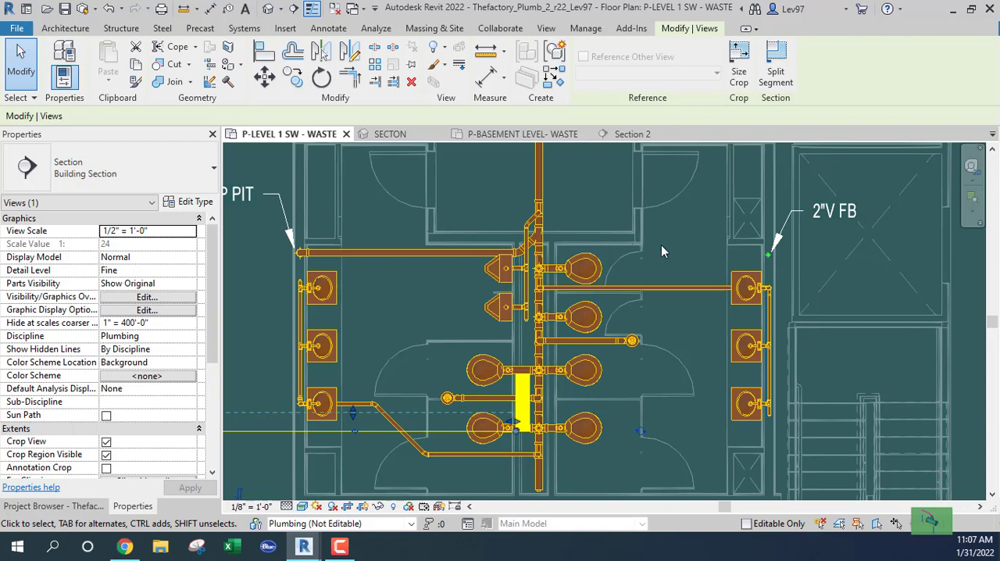
pyautogui.scroll(-2, 661, 244)
pyautogui.moveTo(663, 255); pyautogui.dragTo(701, 258, button='middle')
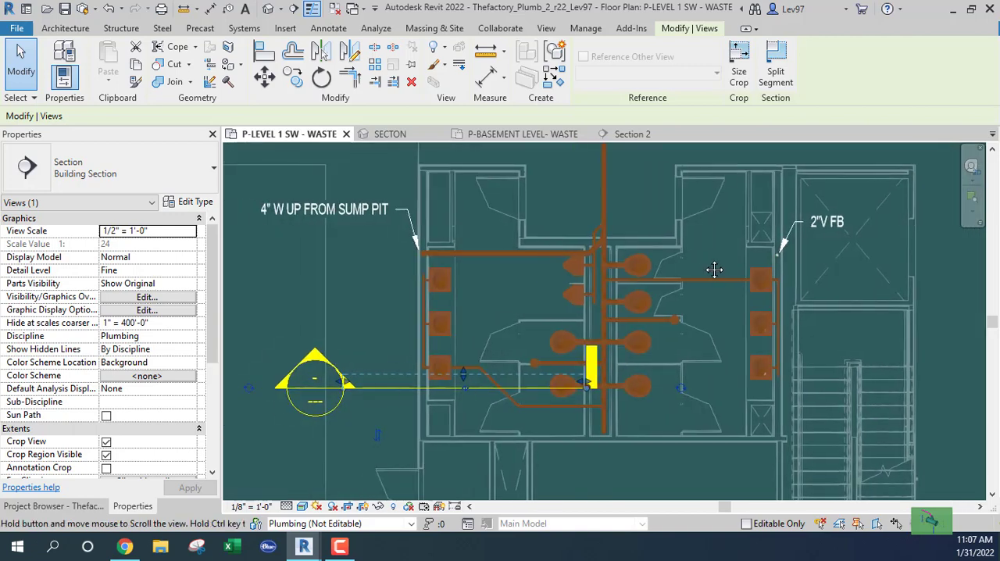
pyautogui.scroll(2, 801, 257)
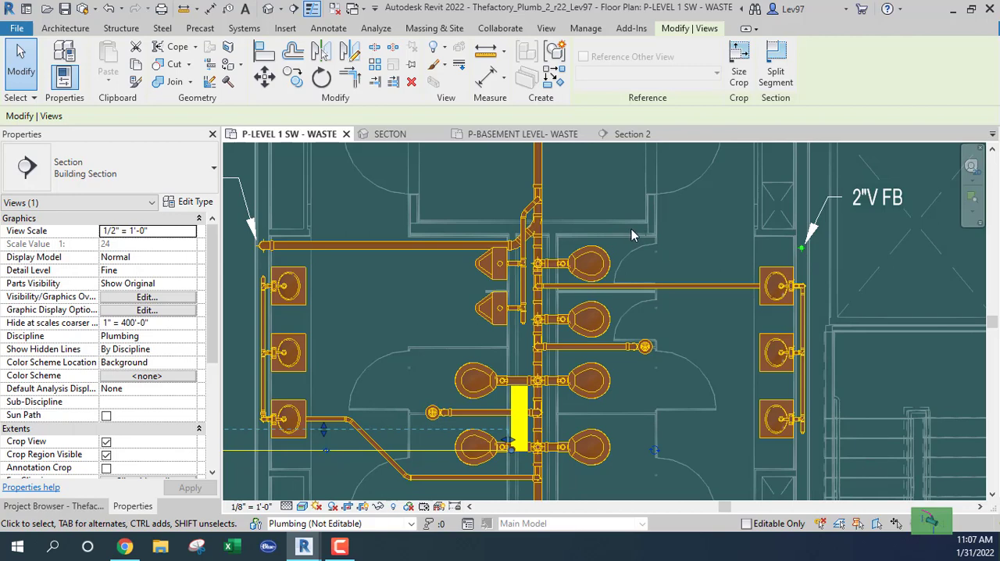
pyautogui.click(683, 244)
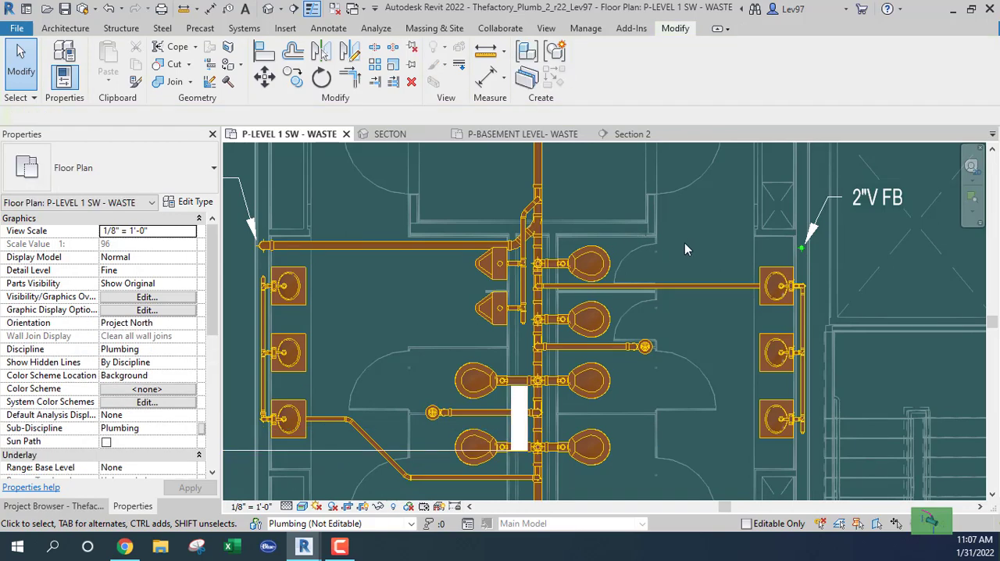
# Raise the top of the 2" vent riser beside the lavatories to 50' in the SECTON 3D view
pyautogui.scroll(-3, 704, 245)
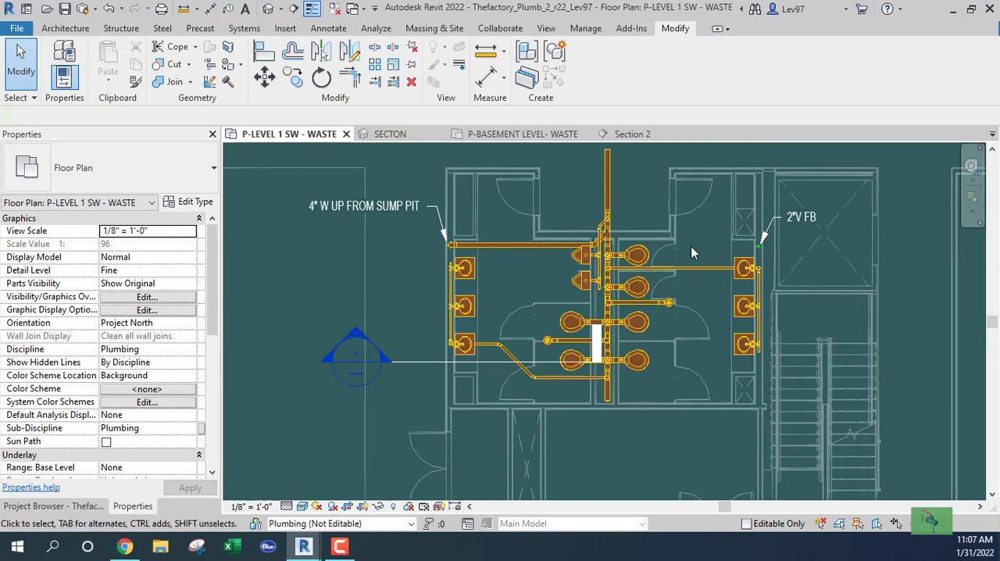
pyautogui.click(757, 246)
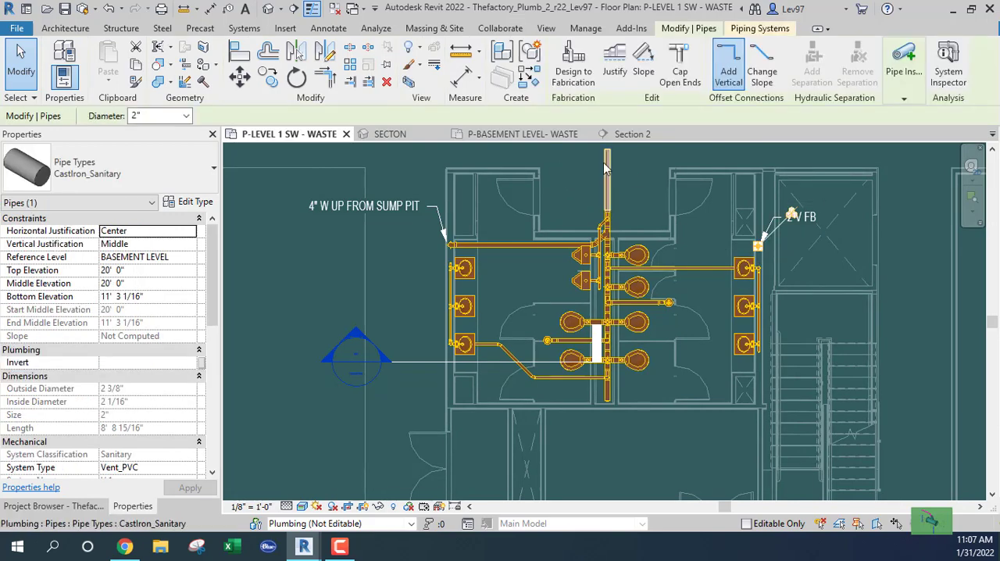
pyautogui.click(391, 135)
pyautogui.scroll(-1, 509, 262)
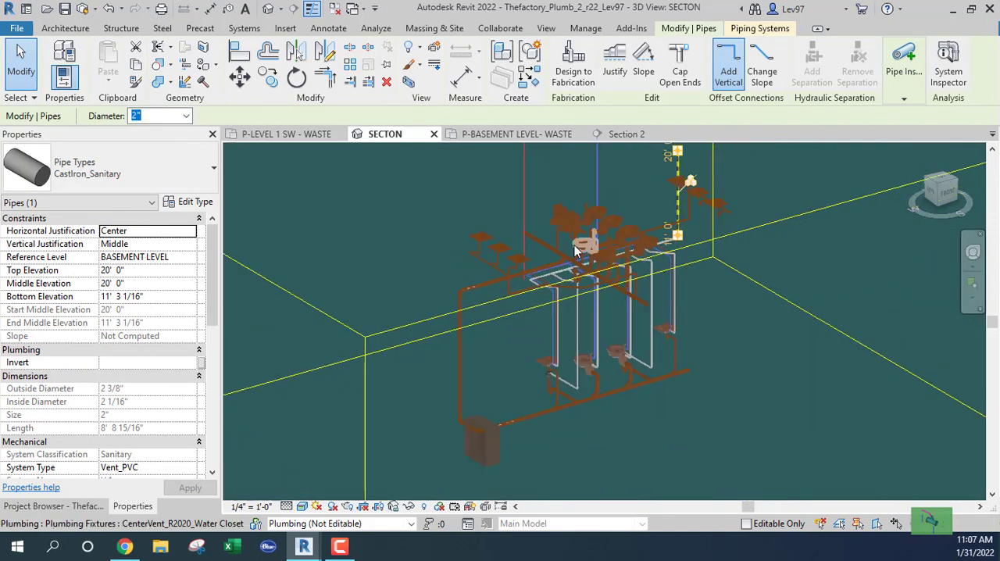
pyautogui.keyDown('shift'); pyautogui.moveTo(588, 252); pyautogui.dragTo(579, 273, button='middle'); pyautogui.keyUp('shift')
pyautogui.moveTo(579, 273); pyautogui.dragTo(516, 343, button='middle')
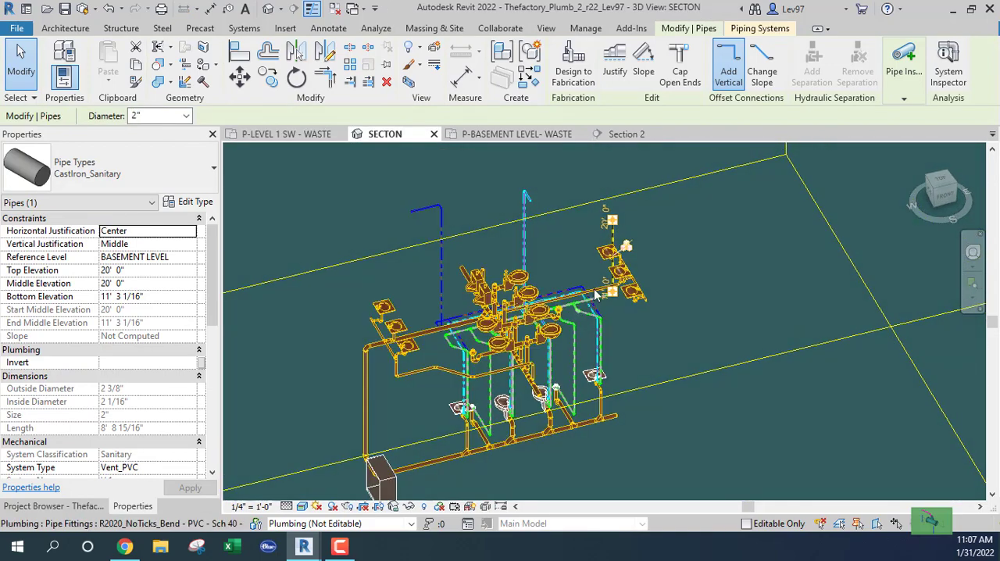
pyautogui.scroll(3, 595, 306)
pyautogui.moveTo(574, 241); pyautogui.dragTo(579, 342, button='middle')
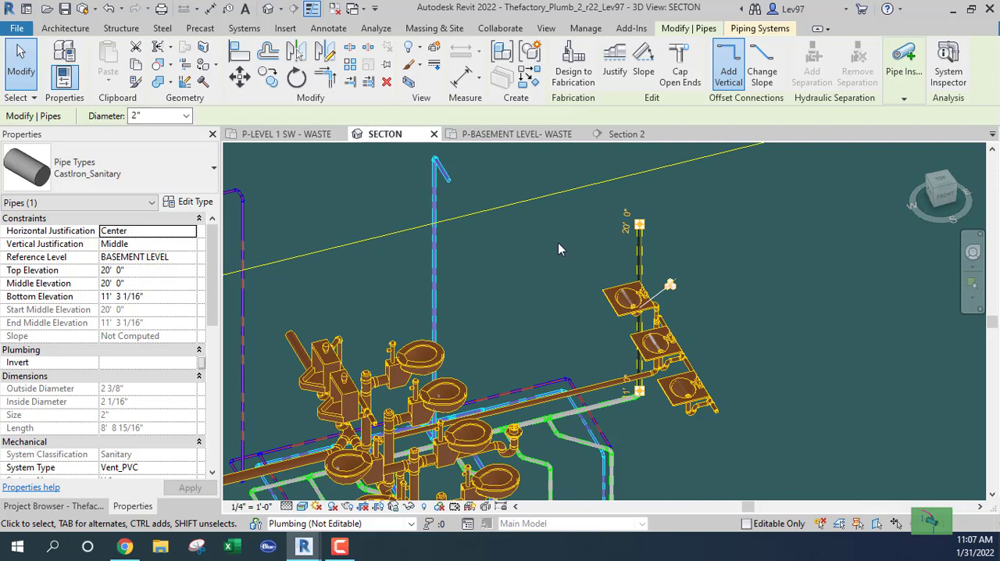
pyautogui.click(626, 221)
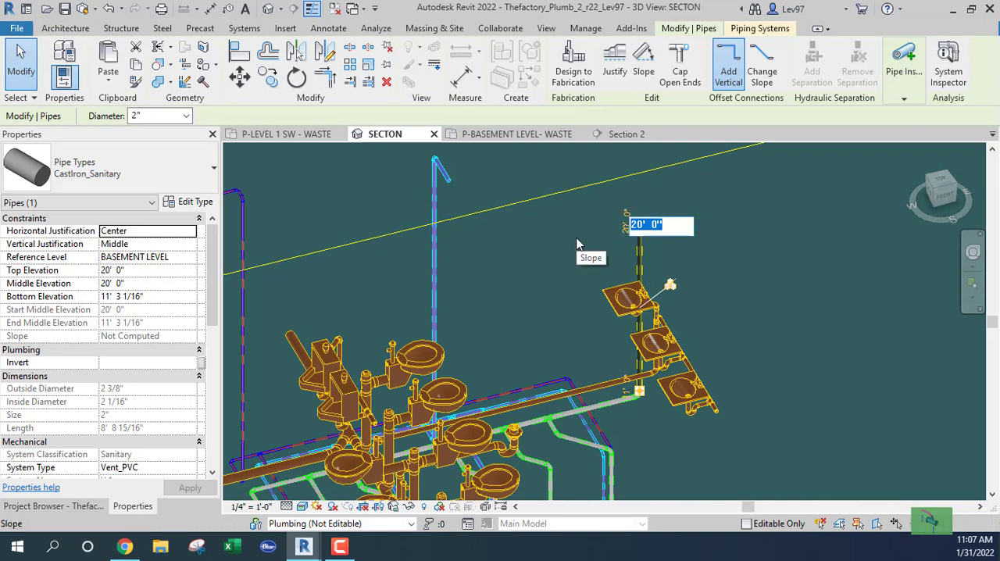
pyautogui.write('50')
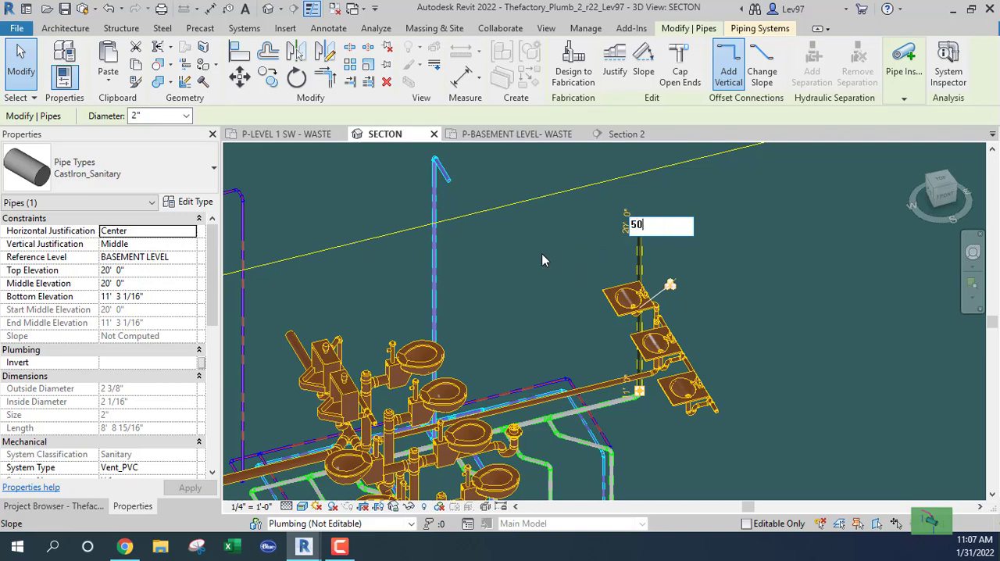
pyautogui.press('Return')
pyautogui.press('Escape')
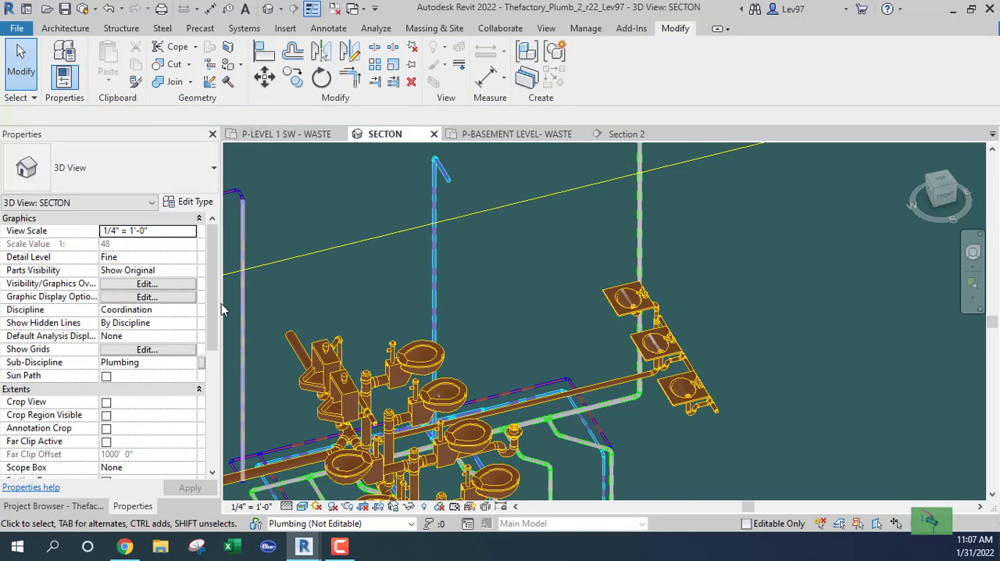
# Copy the 2" vent riser on the level 1 waste plan to the wall above the uppermost water closet, keeping the original
pyautogui.click(37, 506)
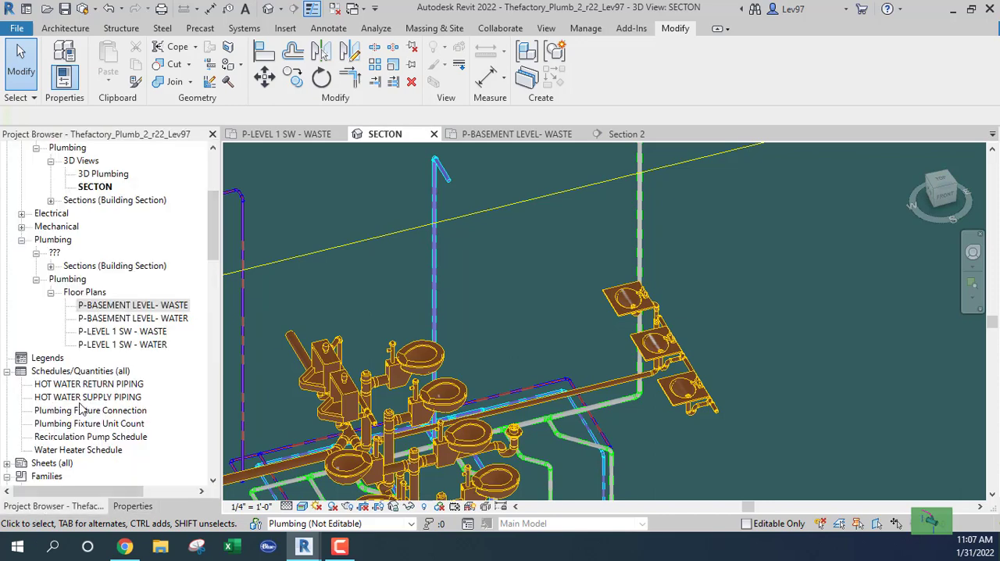
pyautogui.scroll(-2, 375, 271)
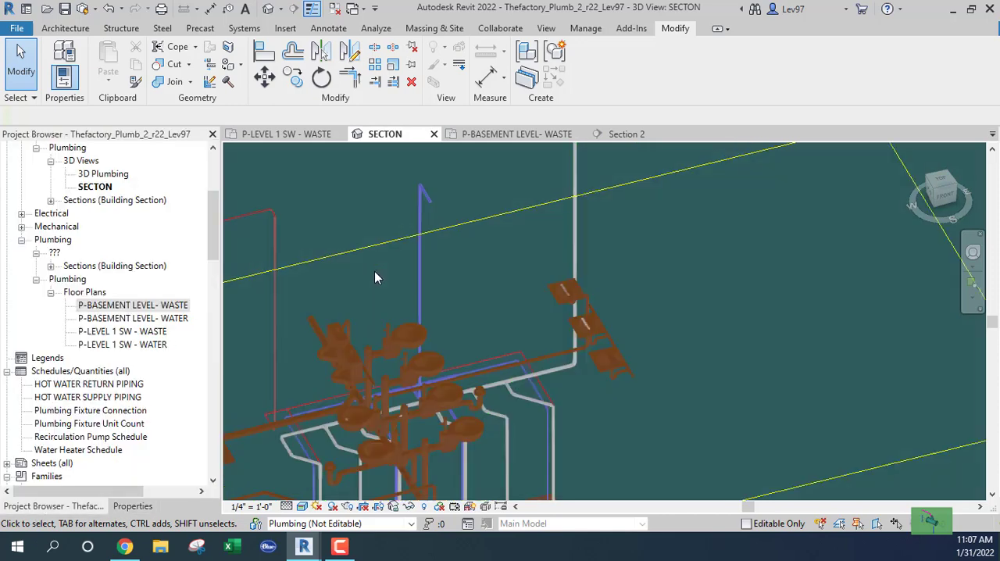
pyautogui.moveTo(460, 273); pyautogui.dragTo(513, 290, button='middle')
pyautogui.click(581, 265)
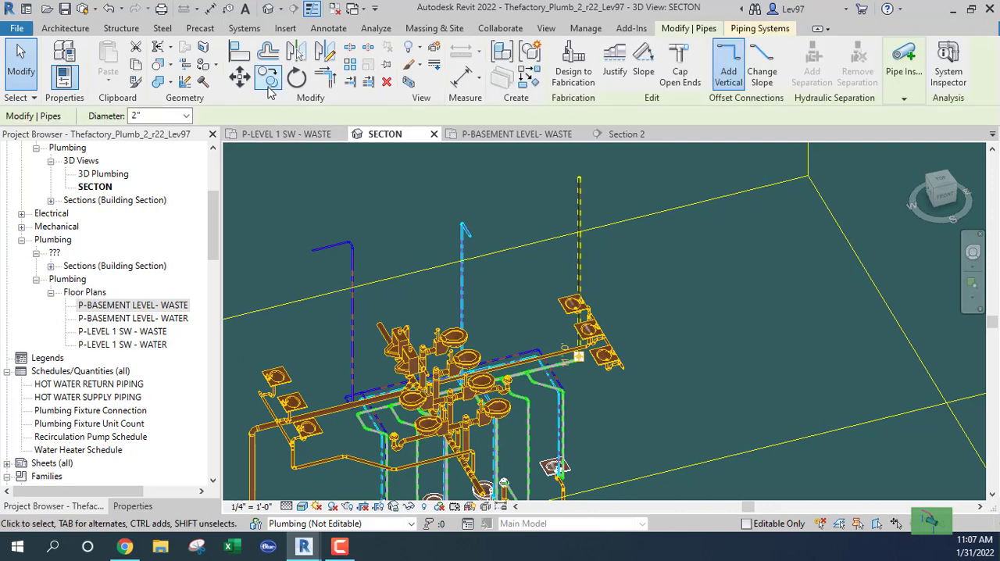
pyautogui.click(279, 135)
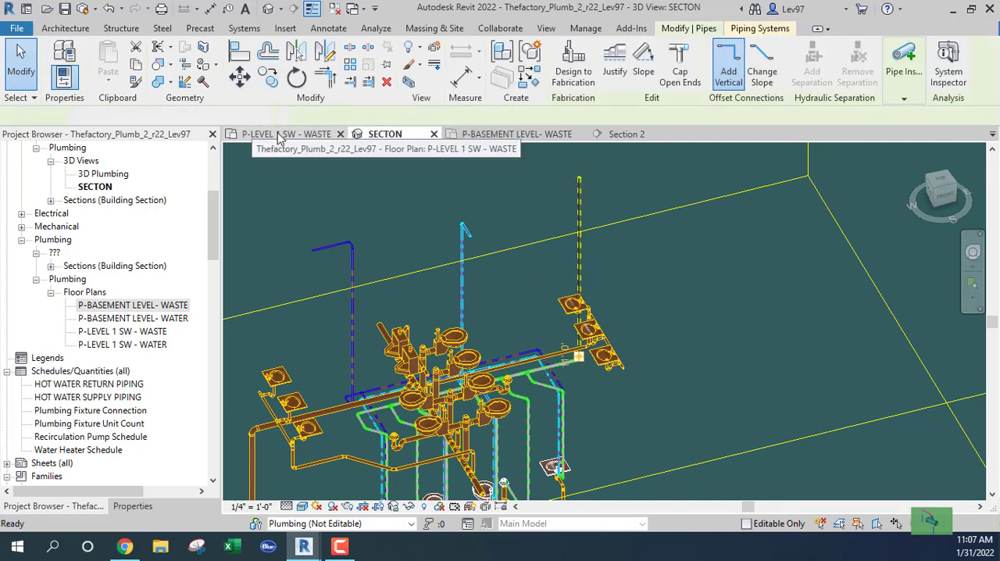
pyautogui.click(267, 76)
pyautogui.click(703, 217)
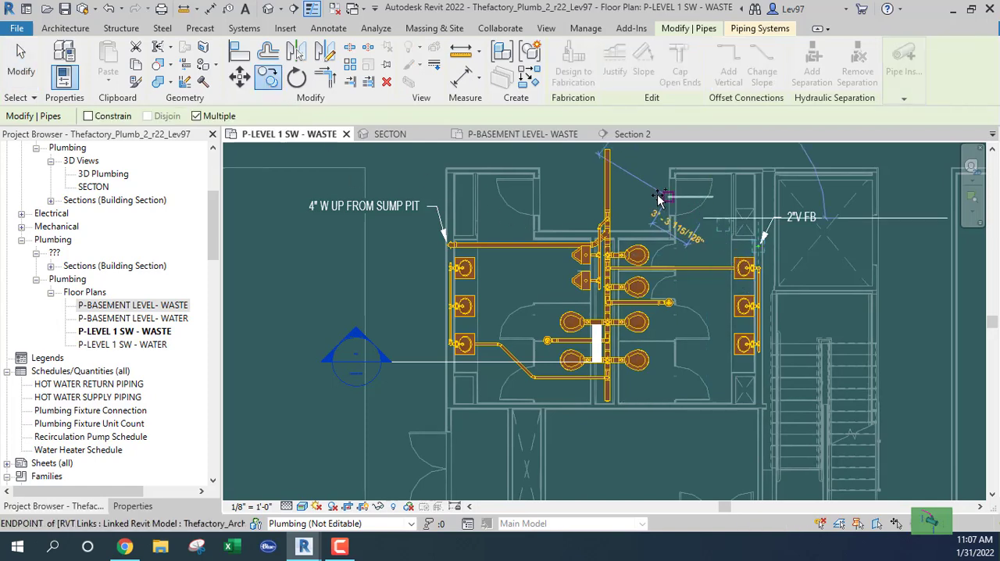
pyautogui.click(605, 209)
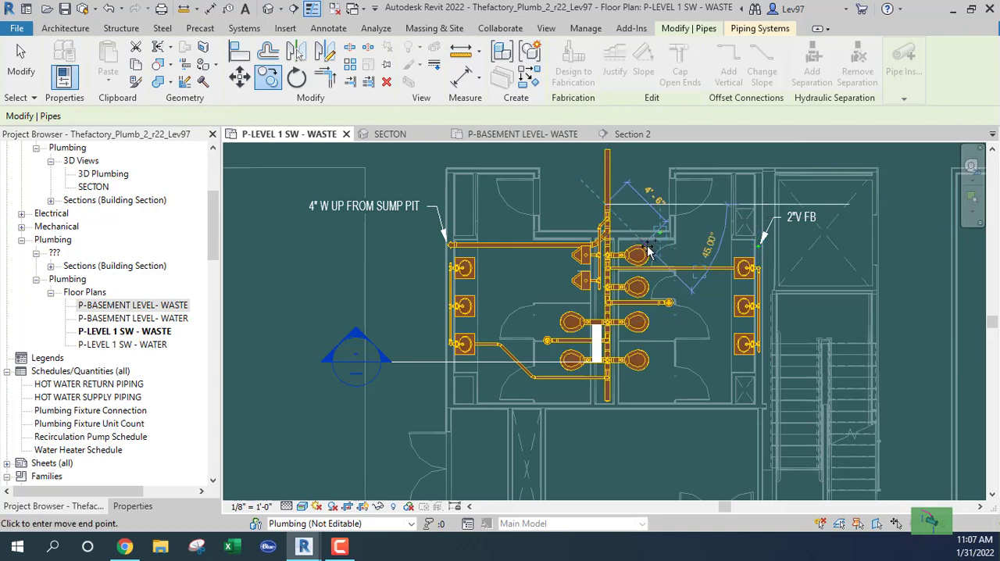
pyautogui.click(685, 275)
pyautogui.scroll(4, 664, 236)
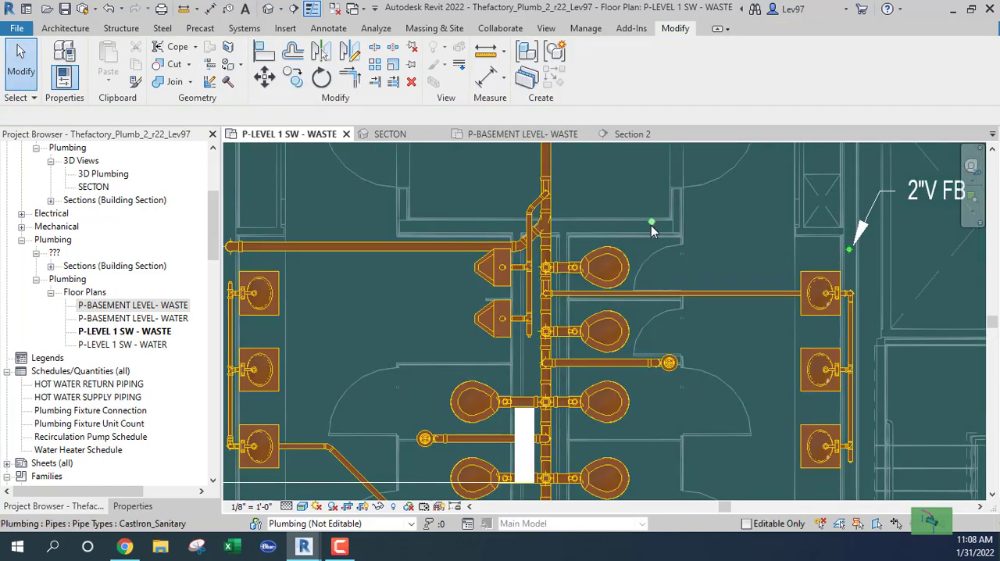
# Nudge the copied vent riser slightly down the plan, into the wall above the uppermost water closet
pyautogui.press('Down')
pyautogui.press('Down')
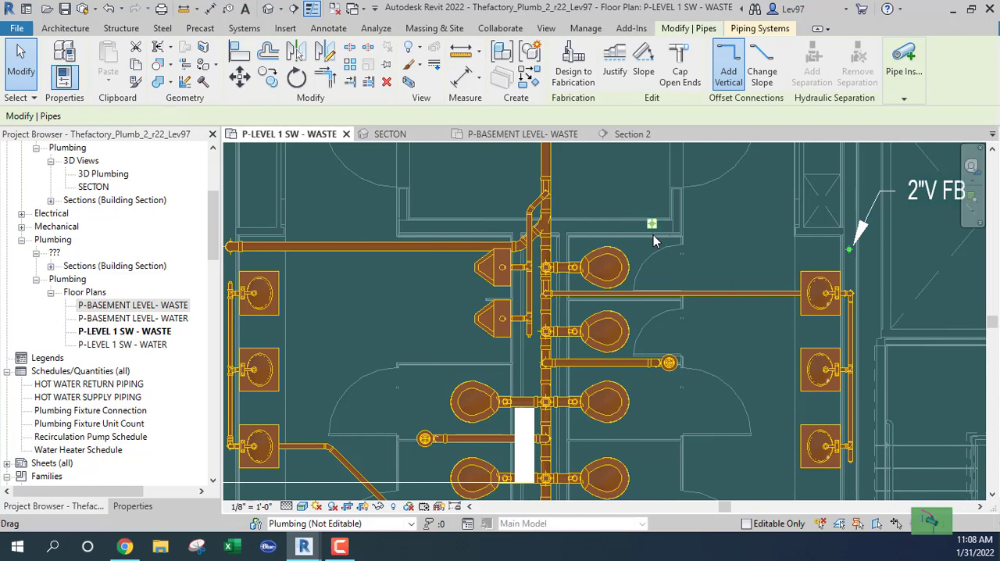
pyautogui.click(672, 257)
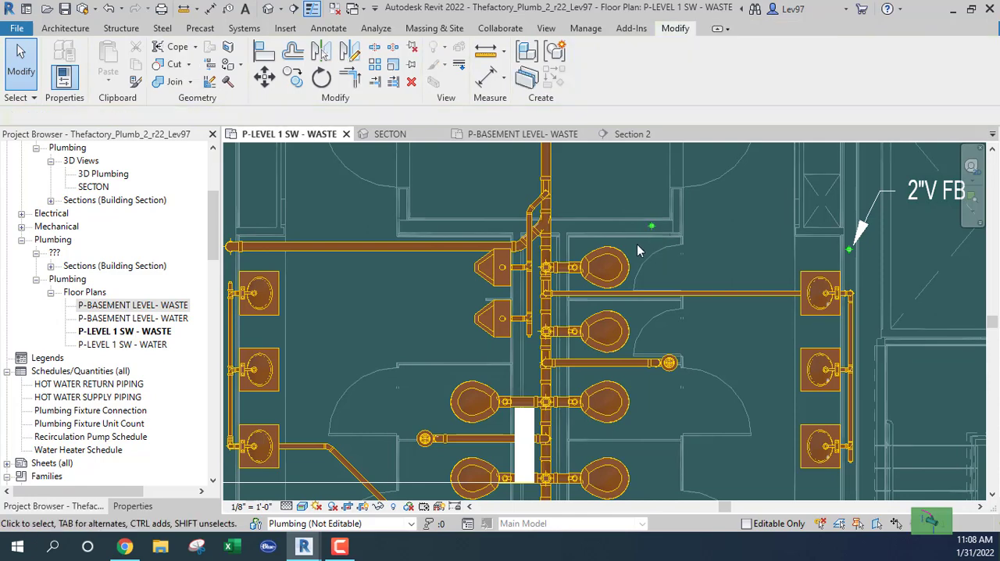
# Delete the original 2" vent riser beside the lavatories together with its bend at the end of the basement vent main
pyautogui.click(389, 134)
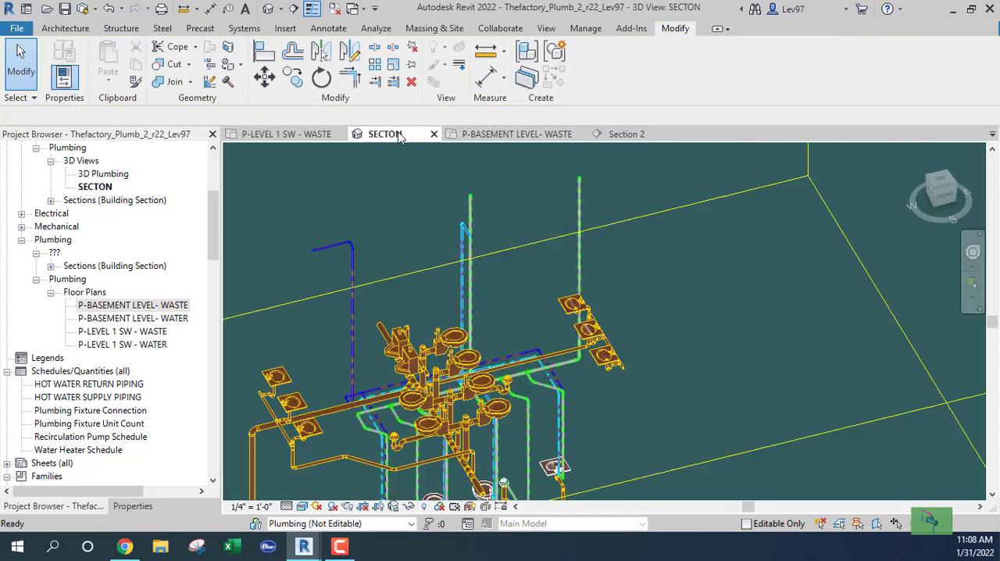
pyautogui.moveTo(497, 248); pyautogui.dragTo(443, 194, button='middle')
pyautogui.scroll(3, 502, 301)
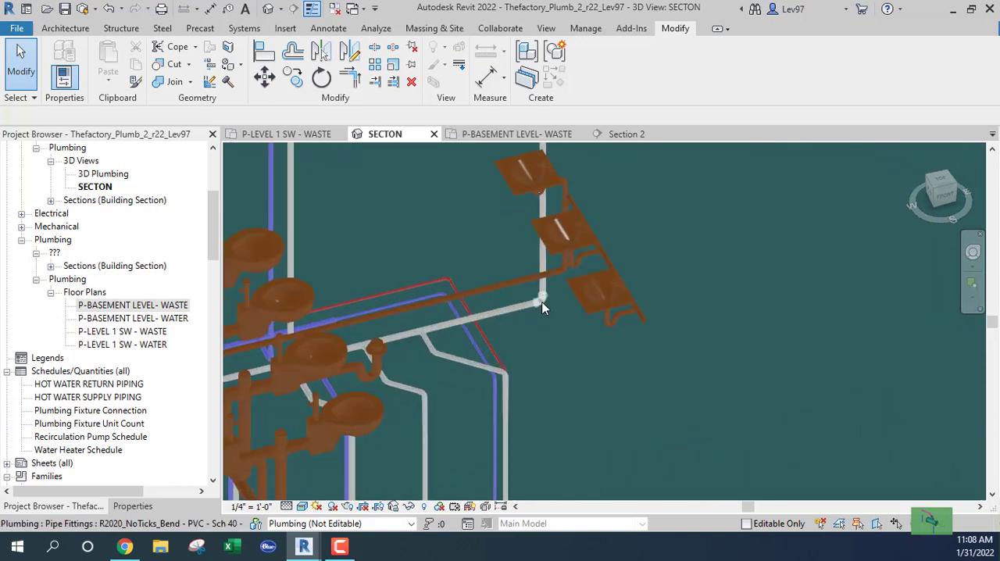
pyautogui.click(545, 323)
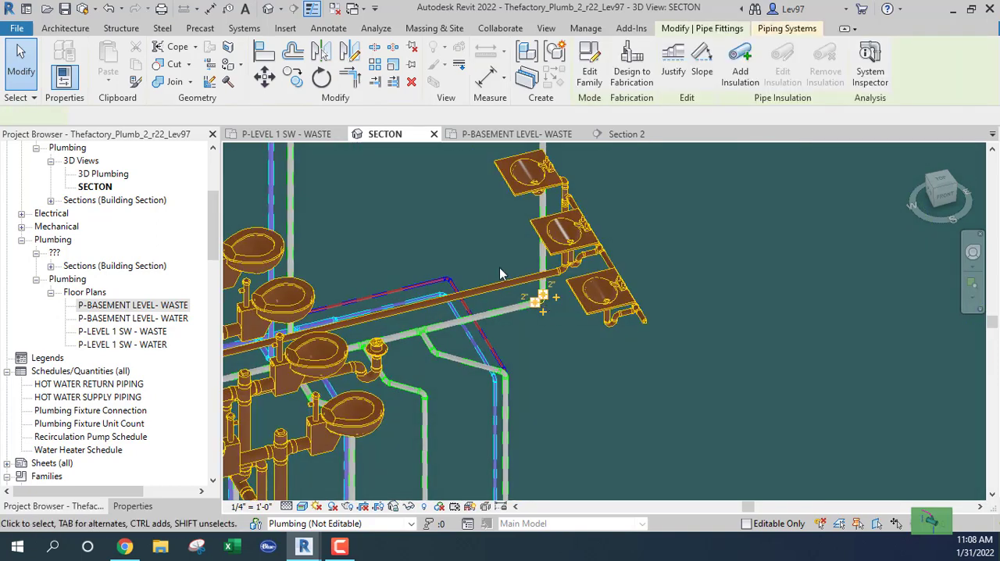
pyautogui.keyDown('ctrl'); pyautogui.click(546, 270); pyautogui.keyUp('ctrl')
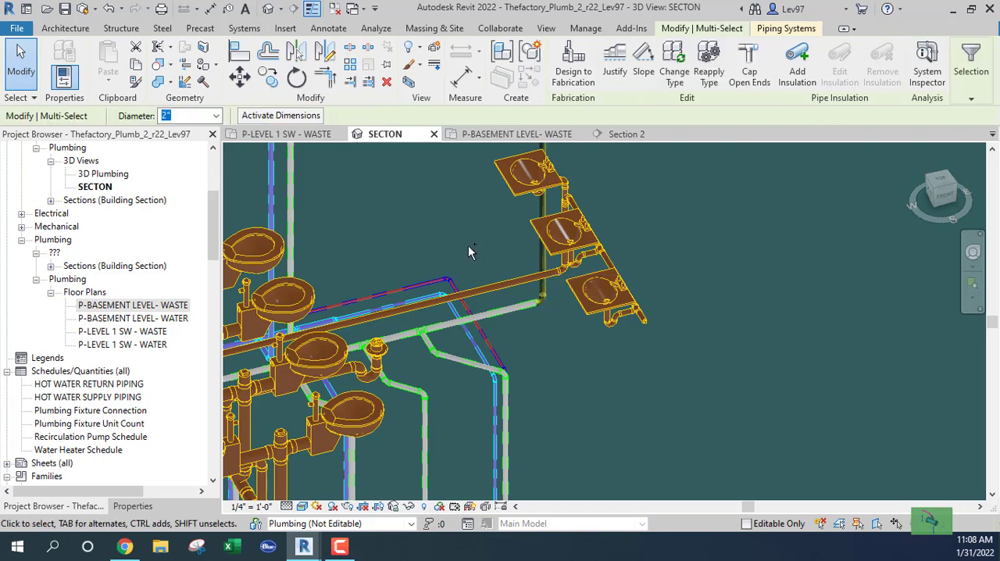
pyautogui.press('Delete')
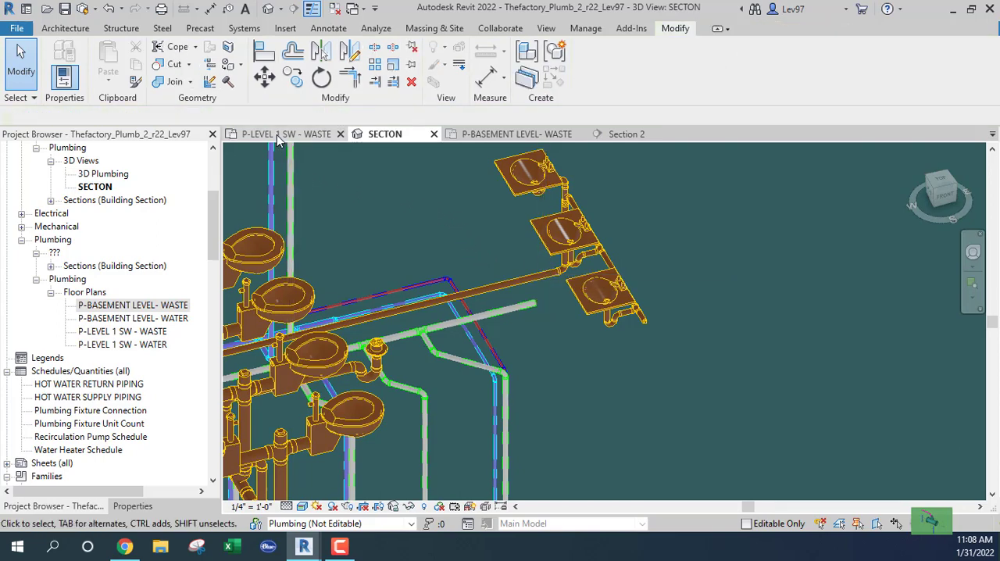
# Look for the relocated vent riser on the level 1 and basement waste plans, around the open end of the basement vent main
pyautogui.click(278, 136)
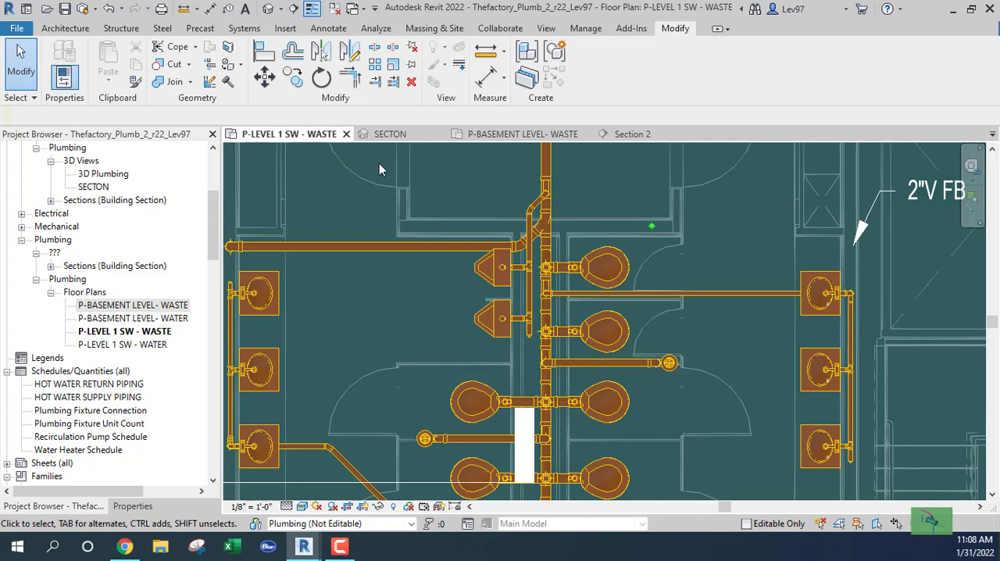
pyautogui.click(485, 135)
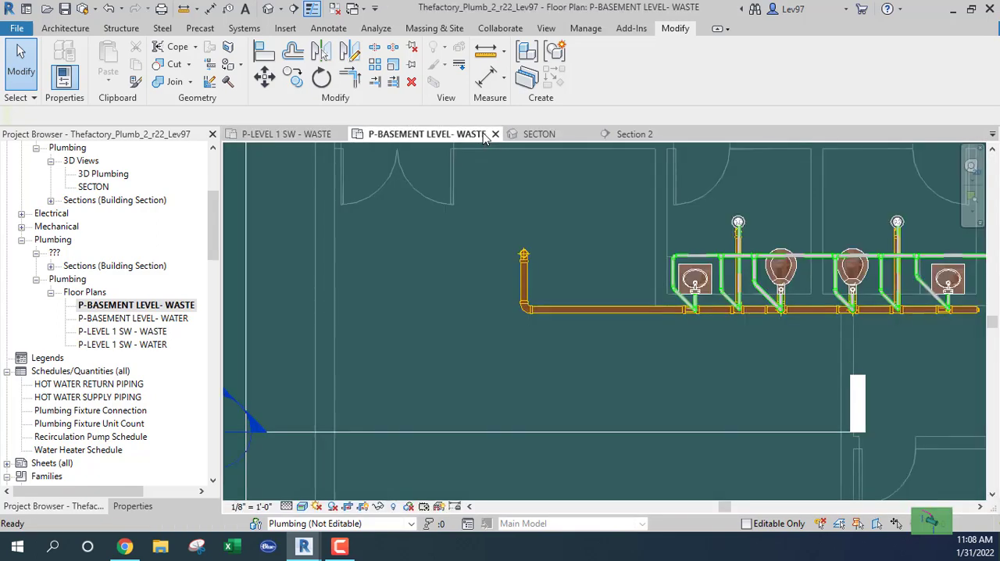
pyautogui.scroll(-2, 568, 254)
pyautogui.moveTo(599, 263); pyautogui.dragTo(446, 268, button='middle')
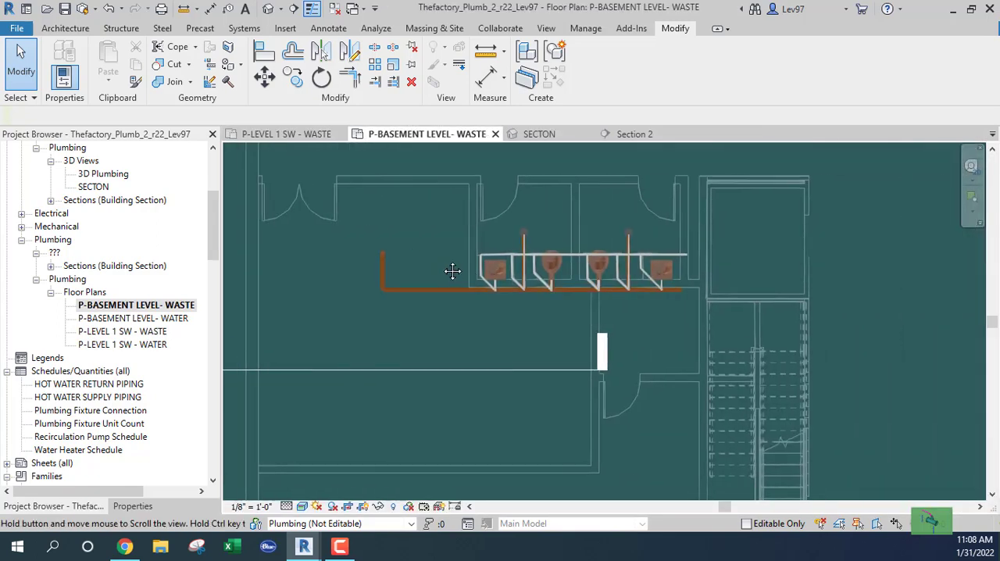
pyautogui.scroll(3, 654, 272)
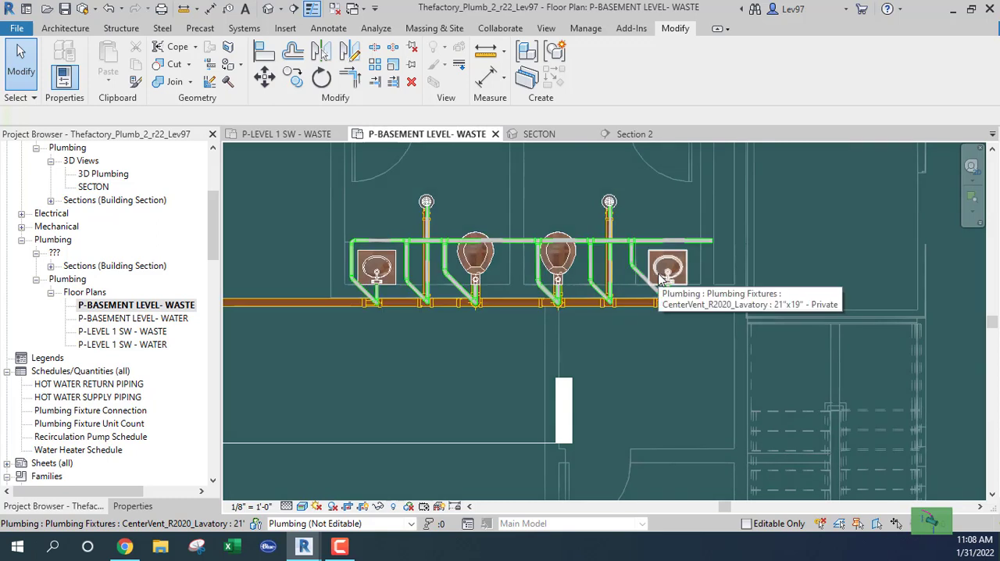
pyautogui.moveTo(658, 274); pyautogui.dragTo(658, 286, button='middle')
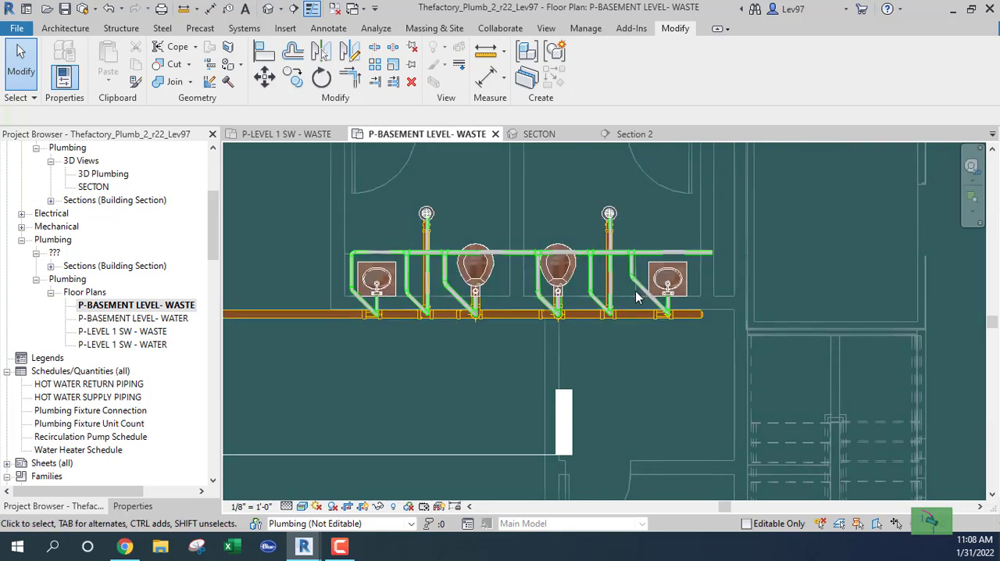
# Extend the copied 2" vent riser downward in the SECTON 3D view by setting its bottom elevation to -20'
pyautogui.click(531, 134)
pyautogui.scroll(-2, 482, 241)
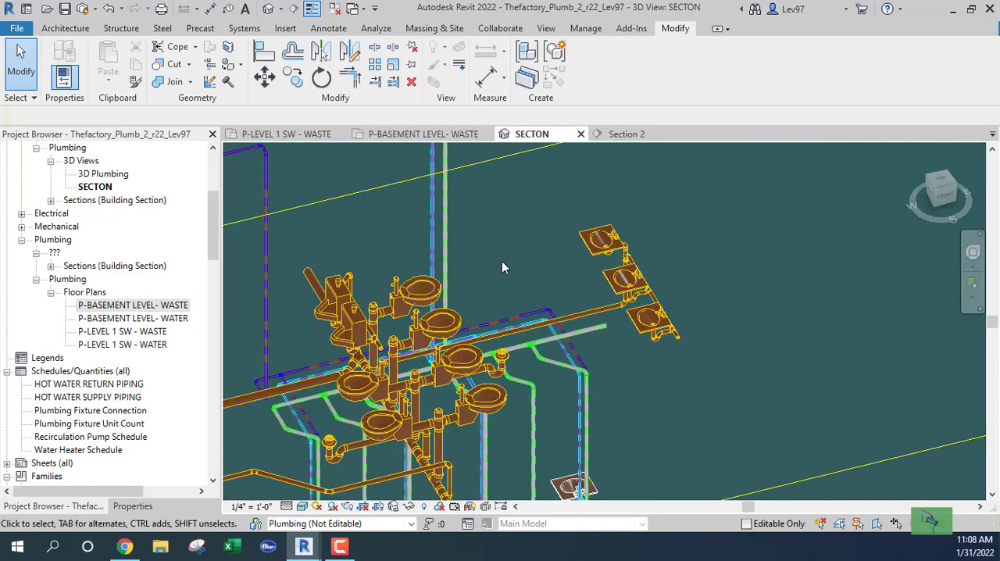
pyautogui.moveTo(500, 264); pyautogui.dragTo(565, 295, button='middle')
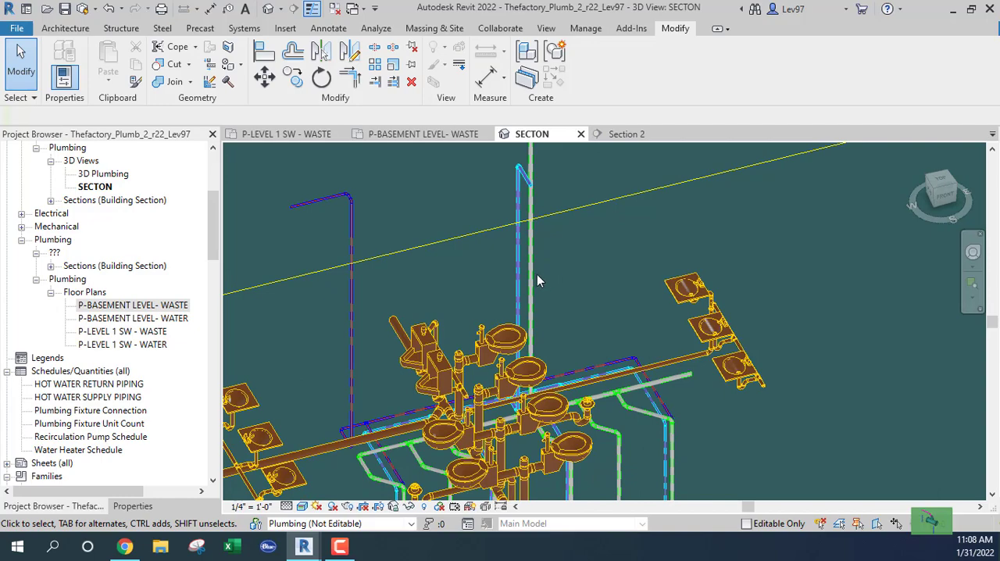
pyautogui.click(537, 279)
pyautogui.scroll(5, 614, 285)
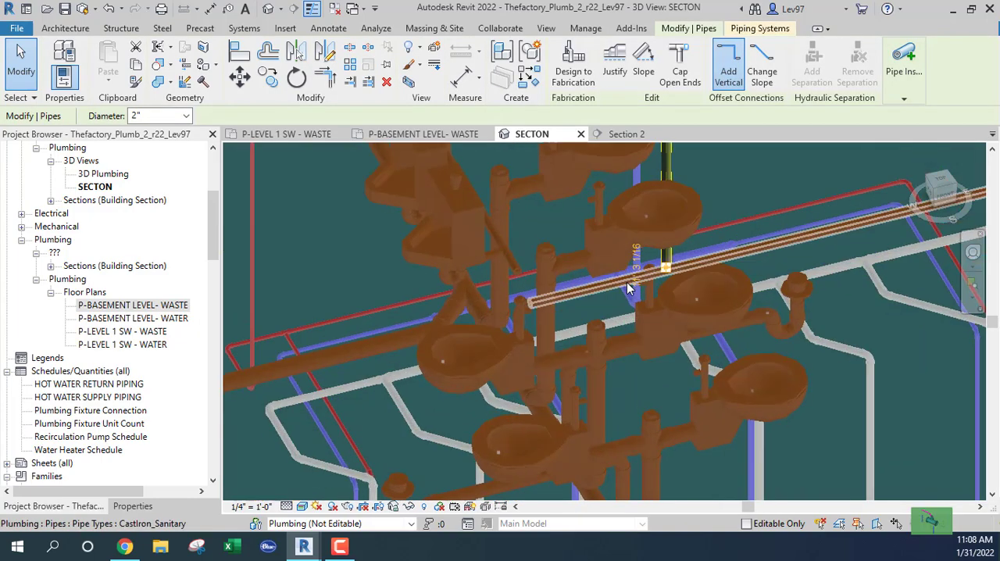
pyautogui.scroll(4, 614, 302)
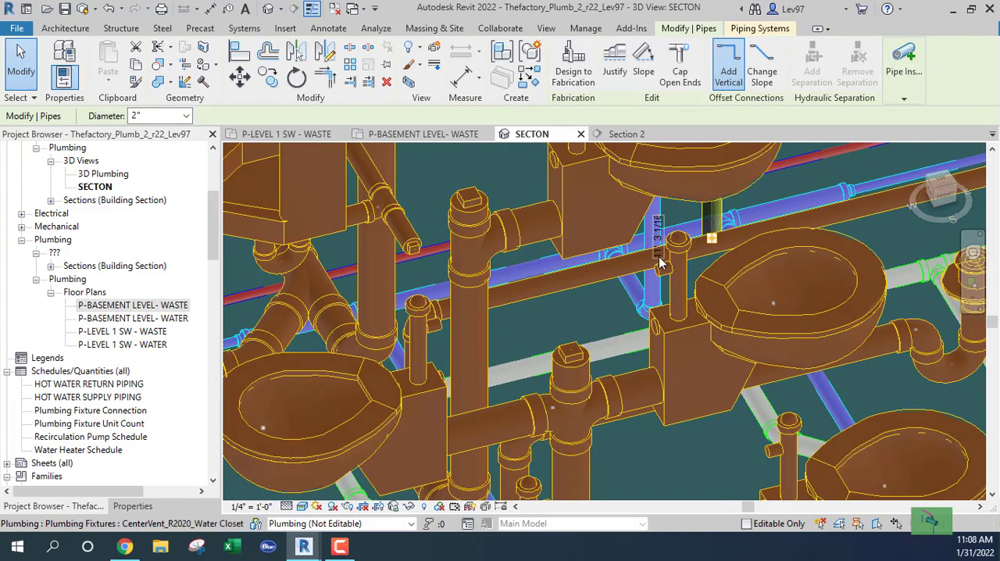
pyautogui.click(660, 252)
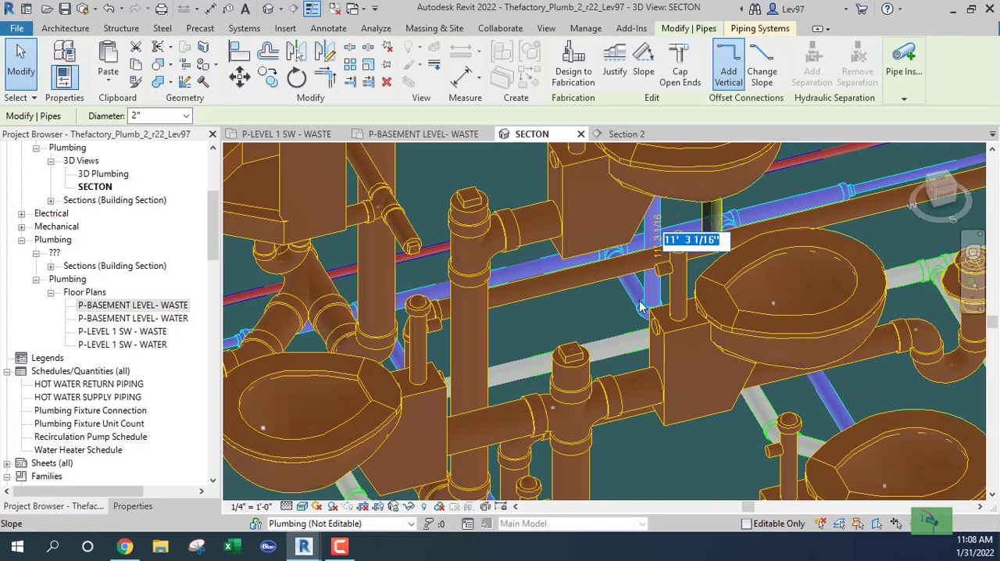
pyautogui.press('BackSpace')
pyautogui.write('-2')
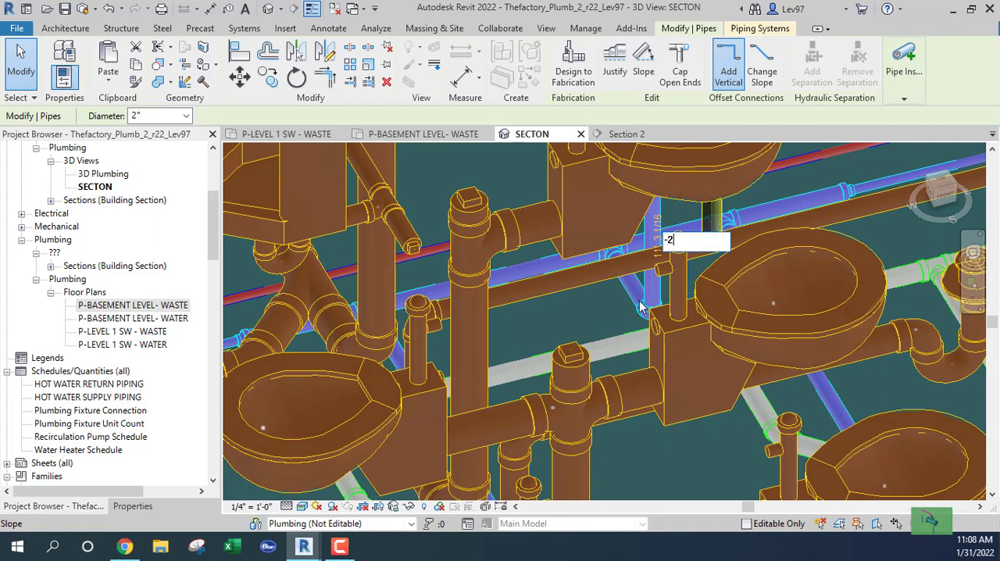
pyautogui.write('0')
pyautogui.press('Return')
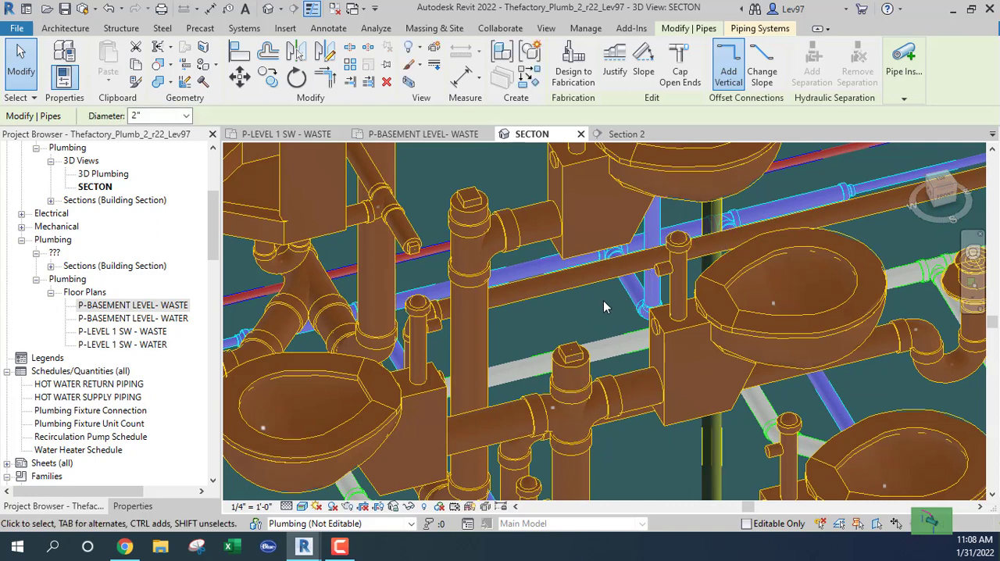
pyautogui.click(603, 306)
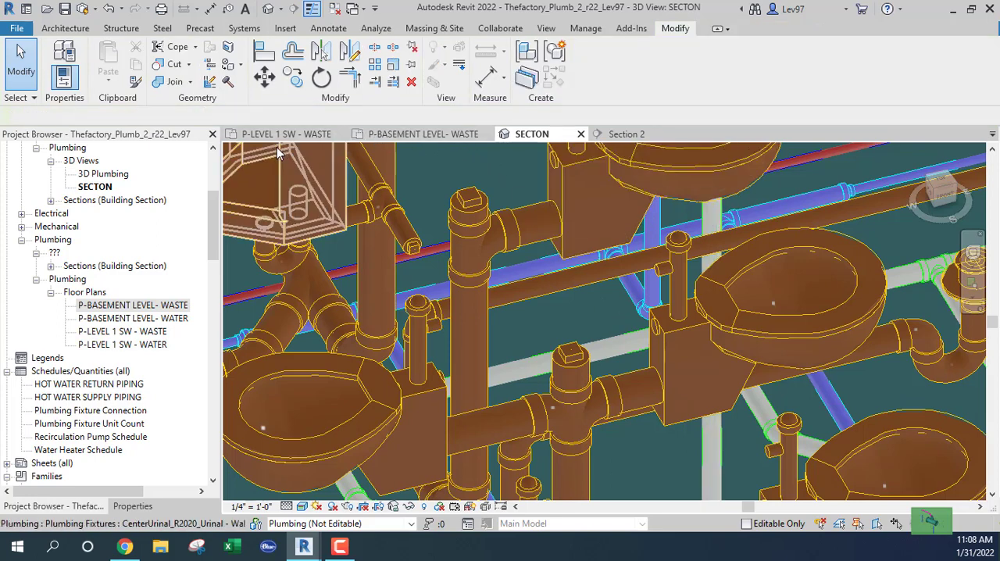
# Nudge the relocated 2" vent riser slightly to the right along the level 1 restroom wall and check its position on the basement waste plan
pyautogui.click(399, 134)
pyautogui.scroll(4, 547, 235)
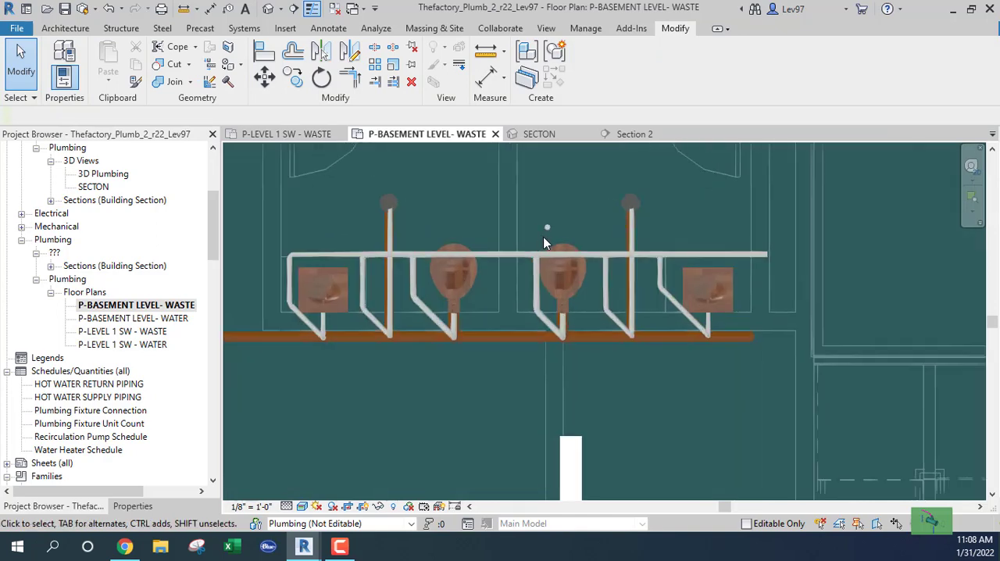
pyautogui.scroll(2, 550, 234)
pyautogui.scroll(-4, 552, 258)
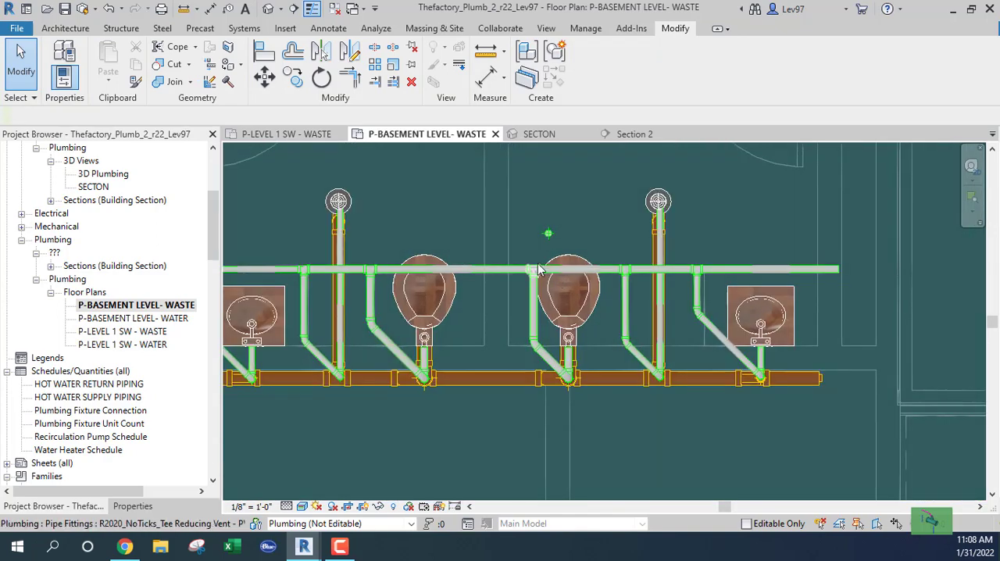
pyautogui.scroll(3, 547, 265)
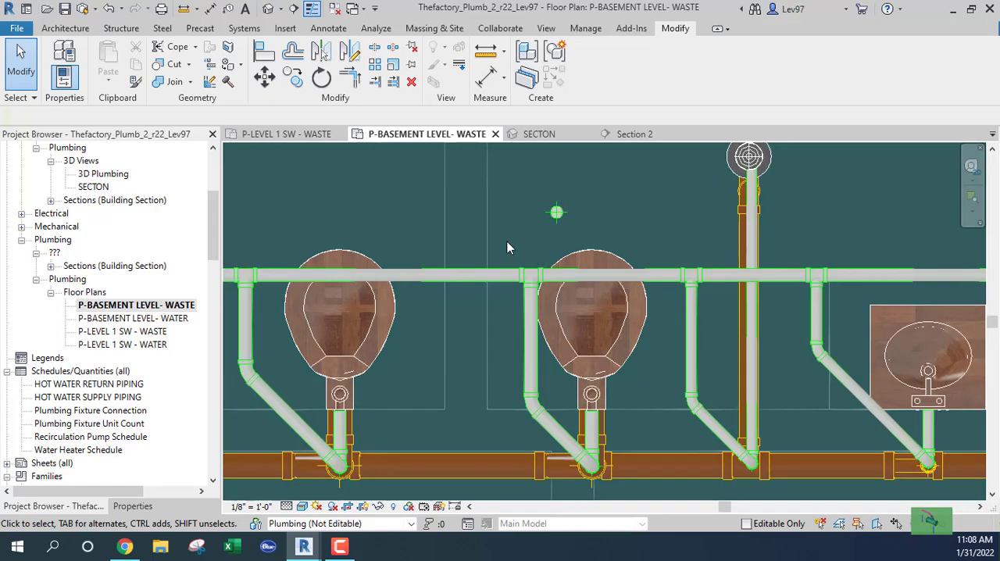
pyautogui.click(556, 214)
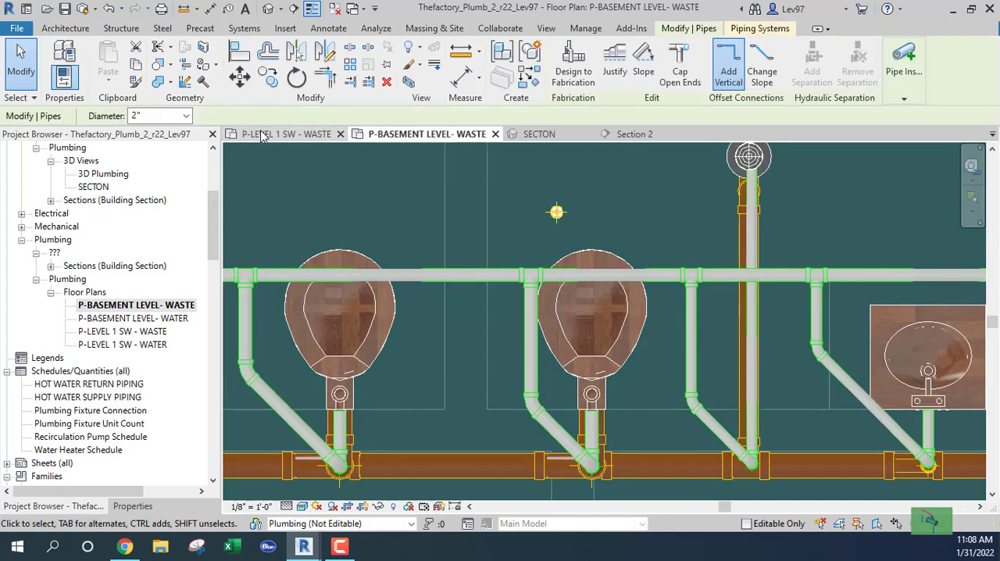
pyautogui.click(321, 135)
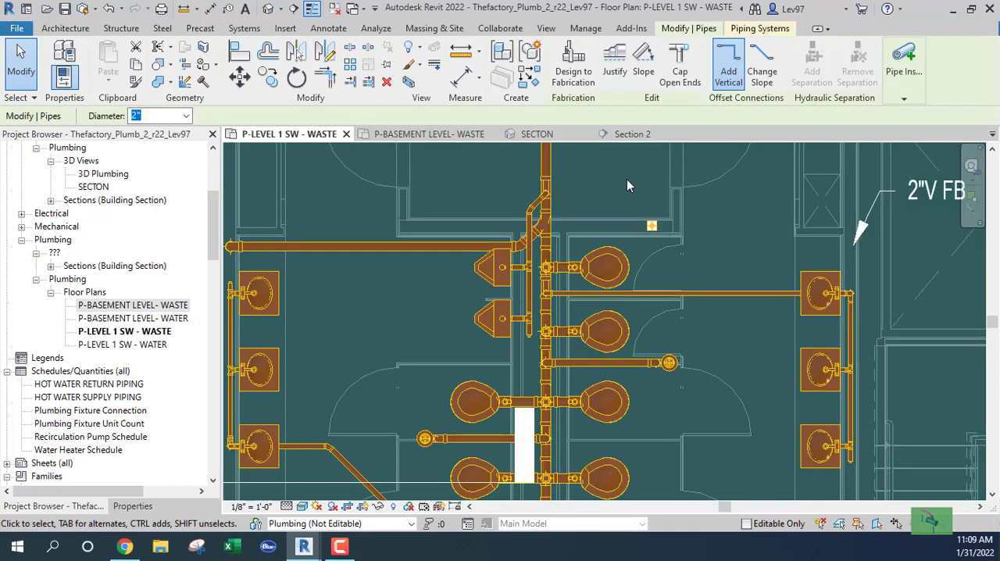
pyautogui.click(430, 135)
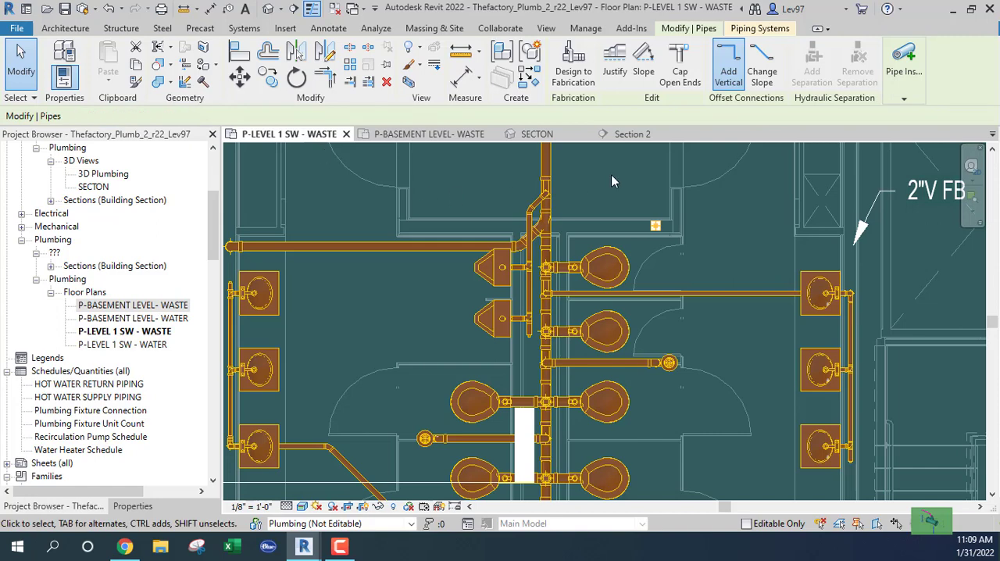
pyautogui.click(444, 135)
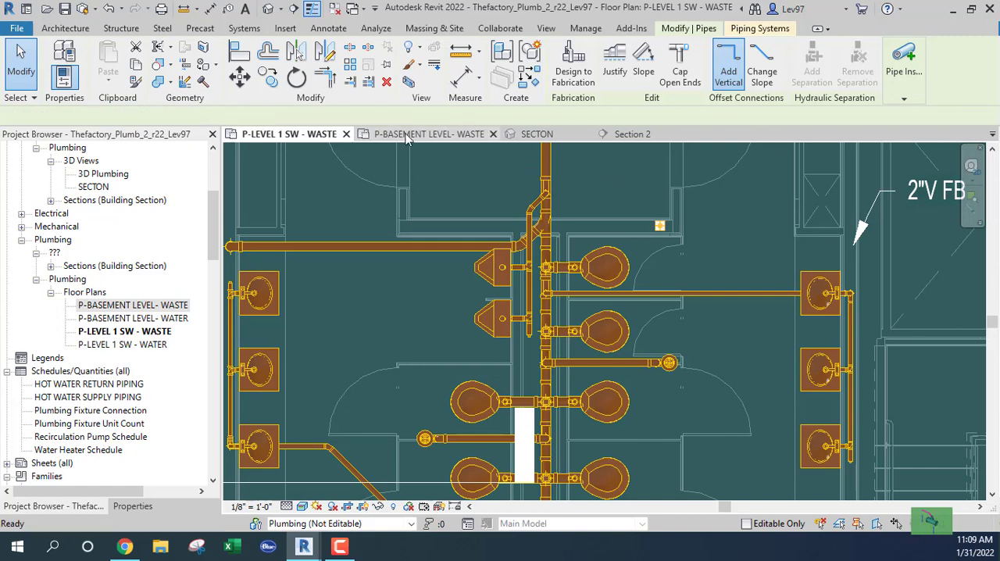
pyautogui.click(474, 182)
# Draw a short 2" vent pipe at 11' 0" elevation from the basement vent main toward the relocated riser, aligned with its center
pyautogui.moveTo(514, 193); pyautogui.dragTo(466, 189, button='middle')
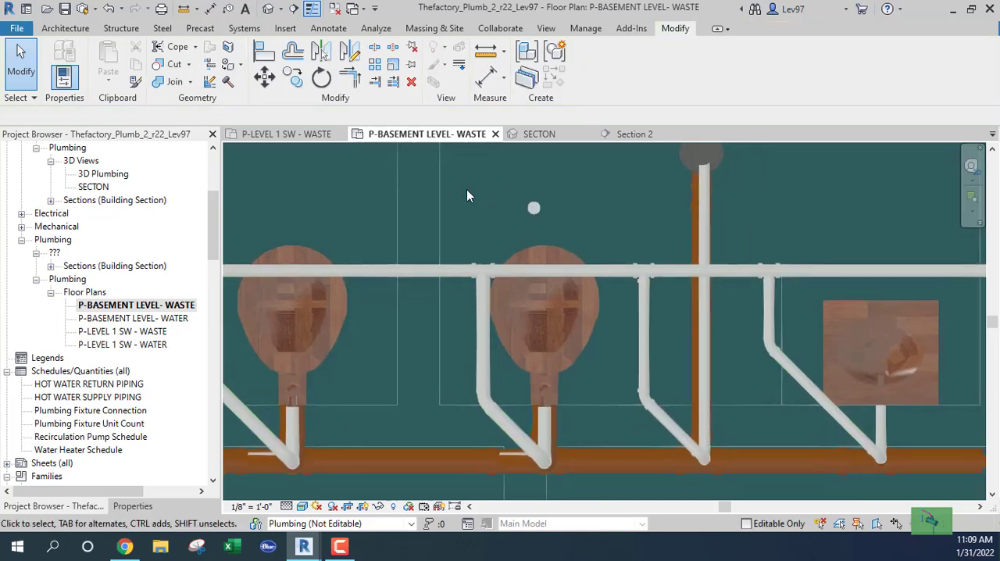
pyautogui.rightClick(527, 272)
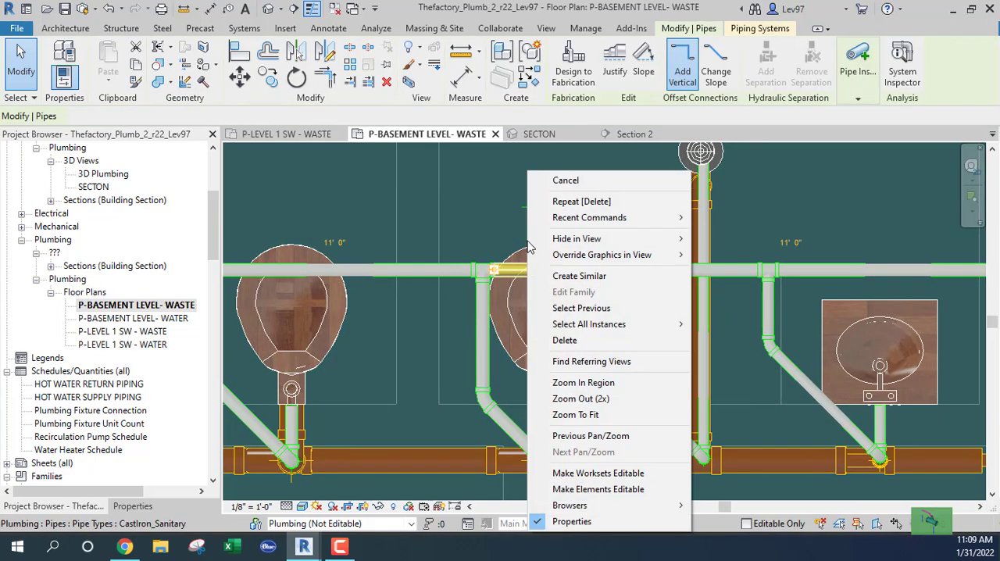
pyautogui.click(582, 277)
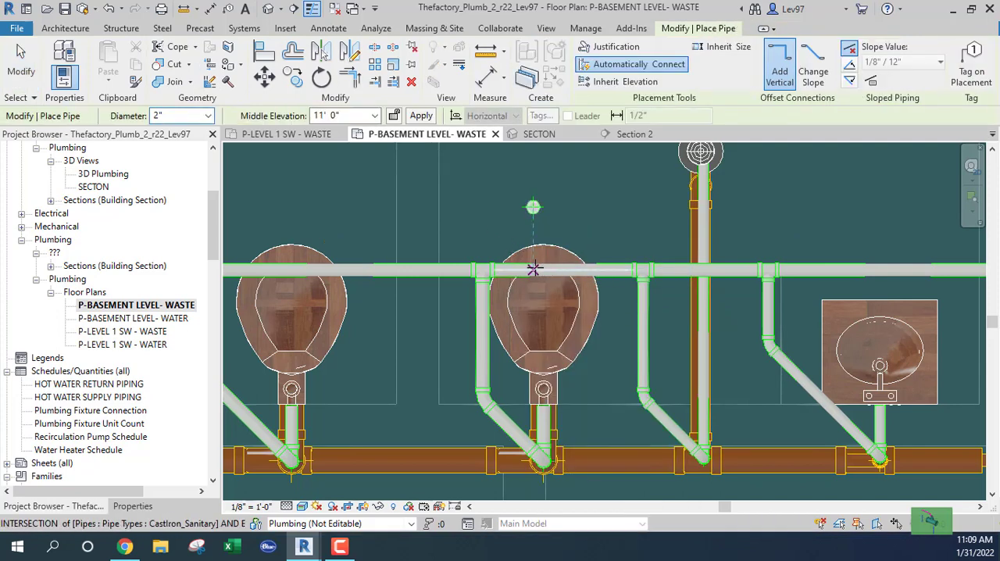
pyautogui.click(532, 269)
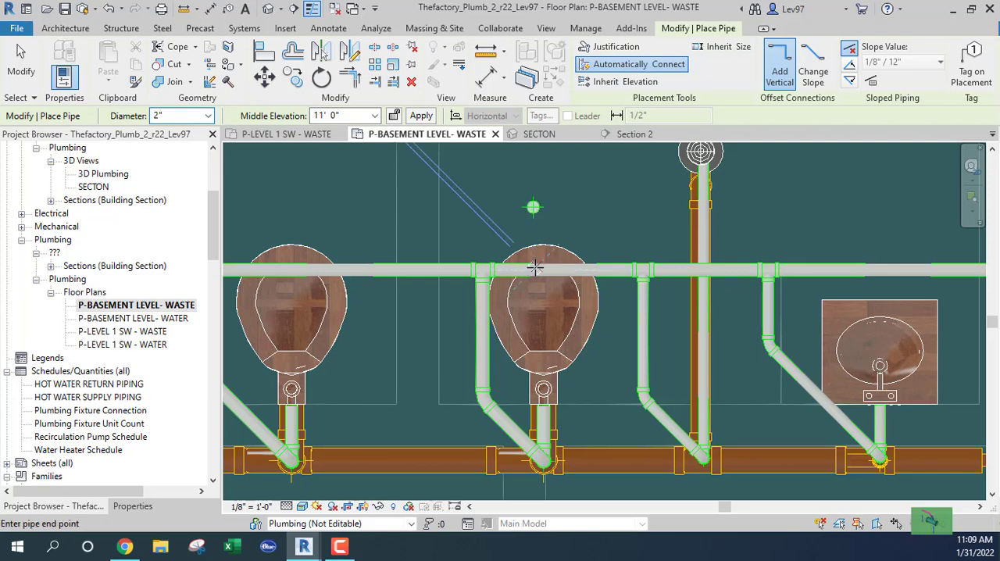
pyautogui.click(534, 226)
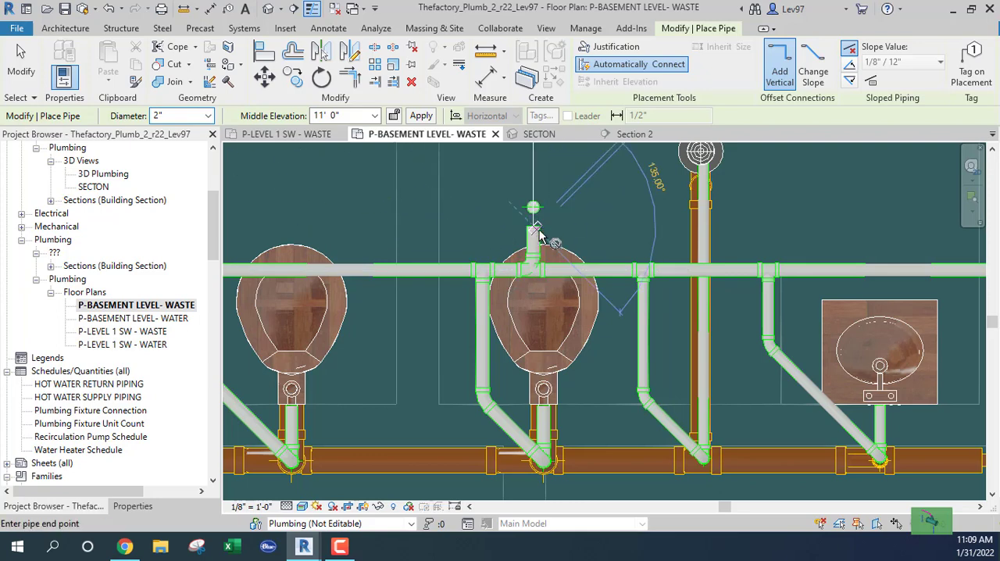
pyautogui.press('Escape')
pyautogui.press('Escape')
# Change the new branch's sanitary tee on the vent main to R2020_NoTicks_Tee Reducing Vent - PVC - Sch 40 - DWV, Standard
pyautogui.scroll(3, 516, 266)
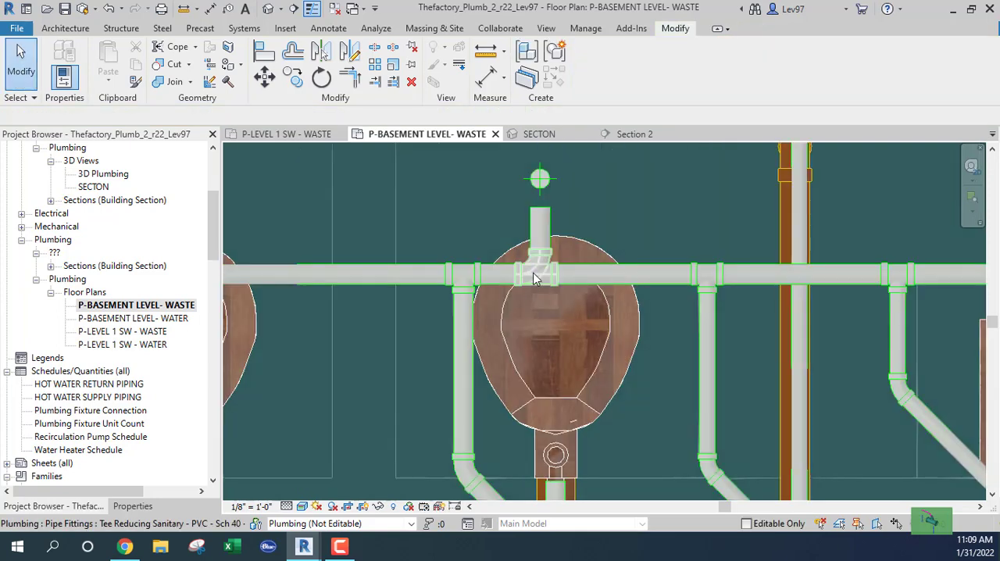
pyautogui.click(537, 269)
pyautogui.click(131, 506)
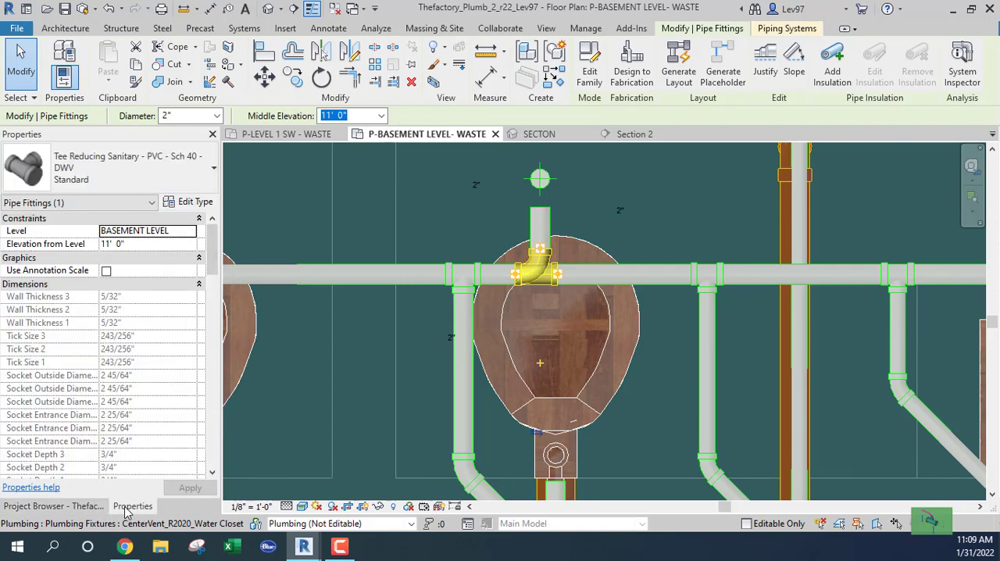
pyautogui.click(187, 175)
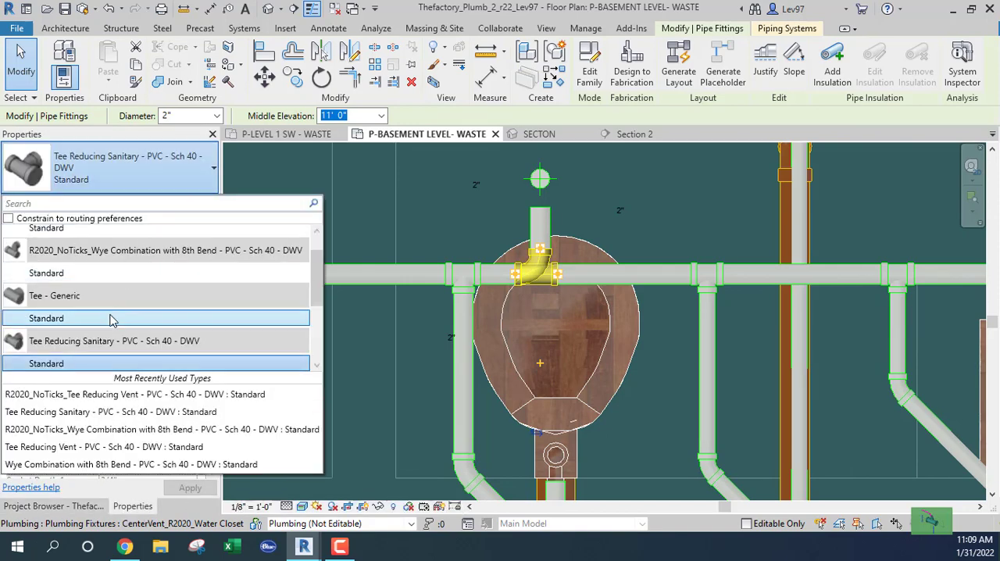
pyautogui.scroll(1, 106, 309)
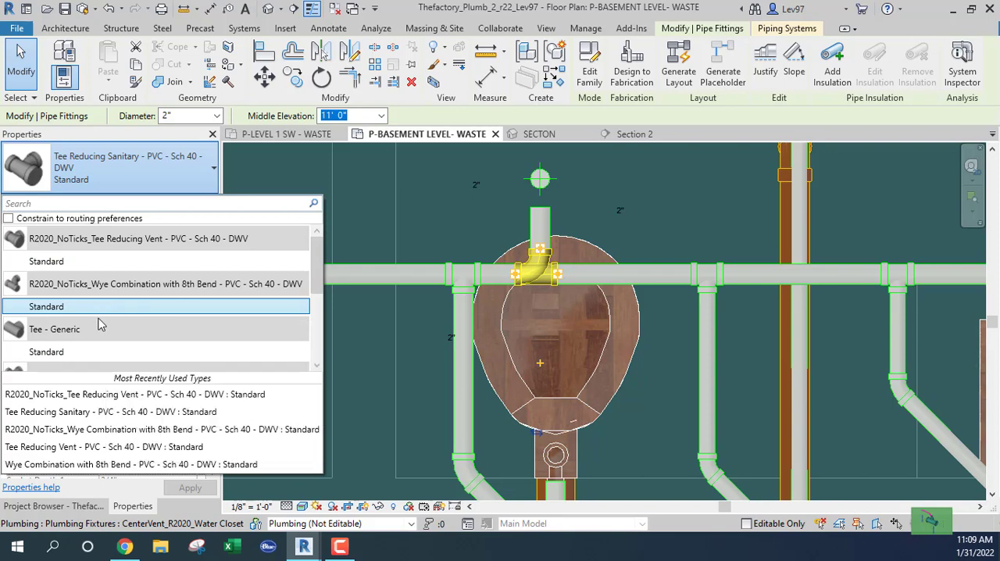
pyautogui.click(78, 261)
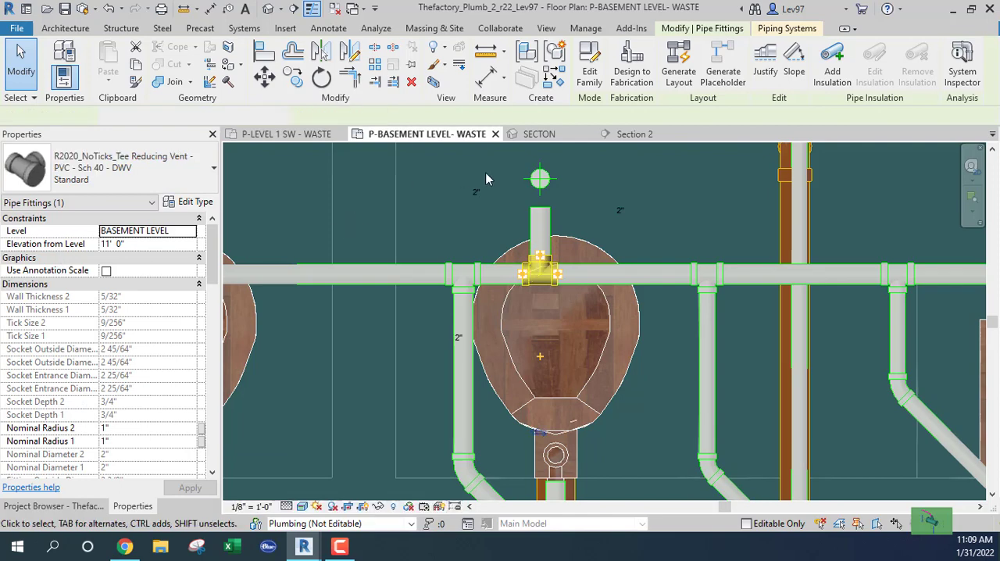
pyautogui.click(456, 230)
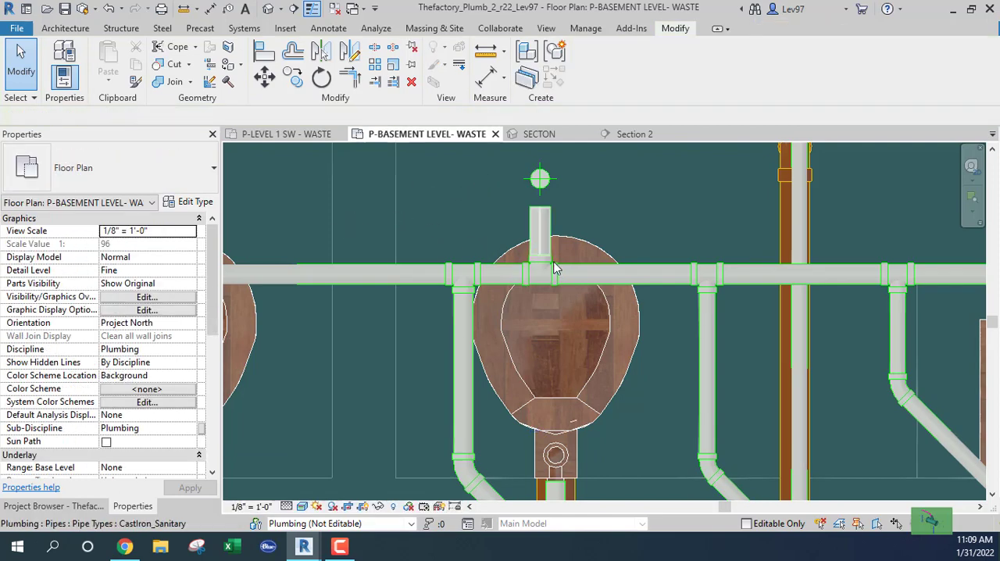
# Delete the reducing vent tee where the end lavatory's vent branch meets the basement vent main
pyautogui.moveTo(455, 213); pyautogui.dragTo(439, 259, button='middle')
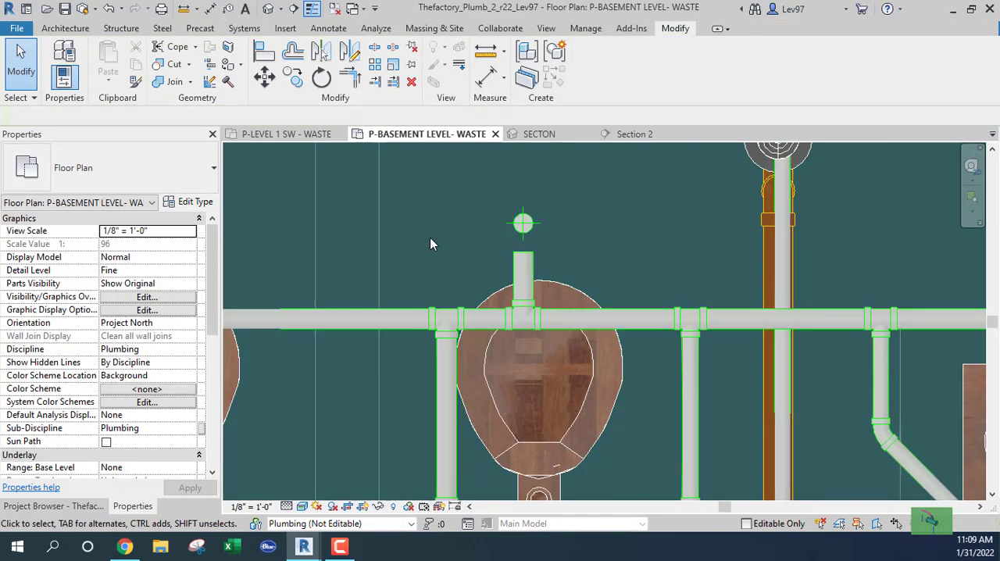
pyautogui.scroll(-3, 436, 240)
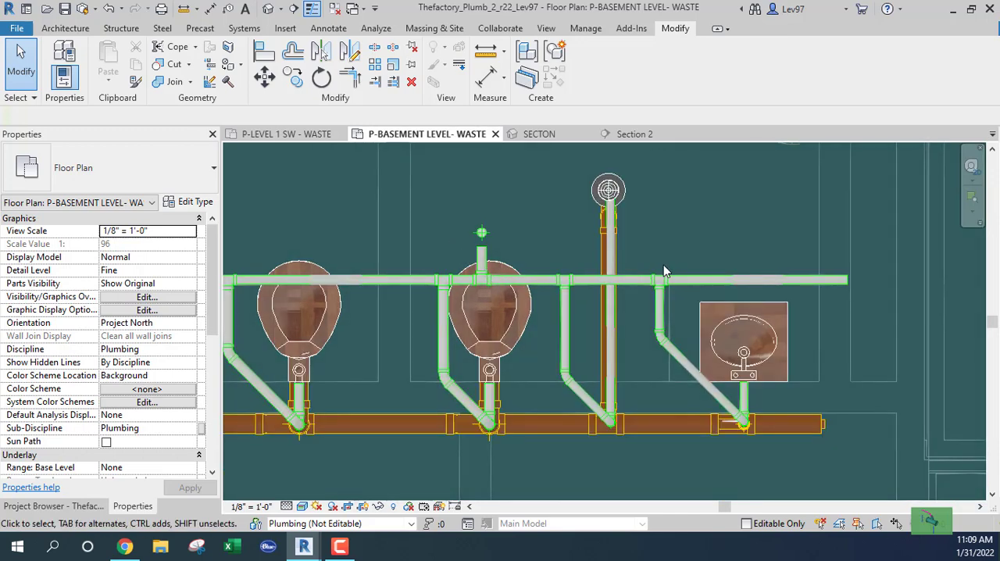
pyautogui.scroll(2, 661, 280)
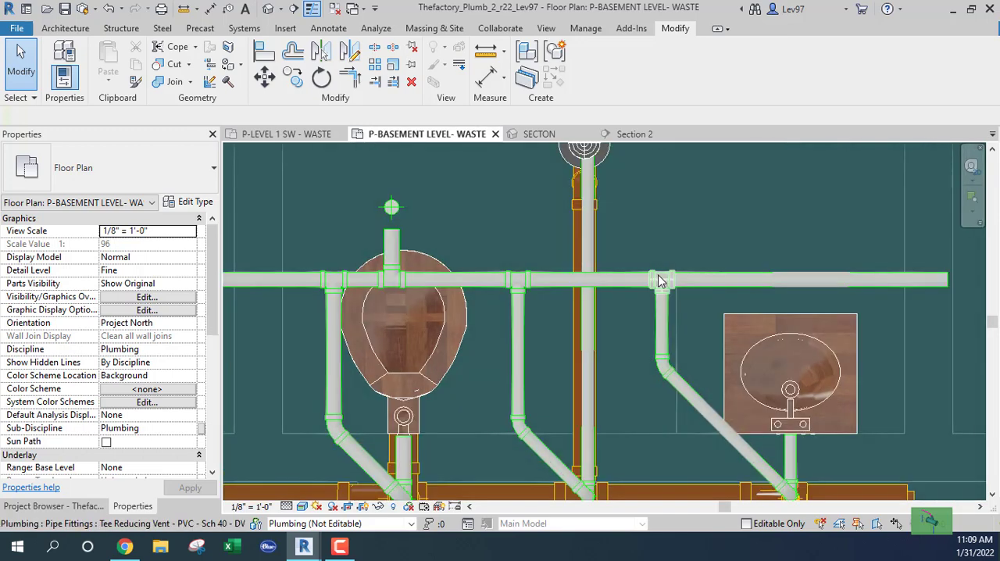
pyautogui.click(660, 282)
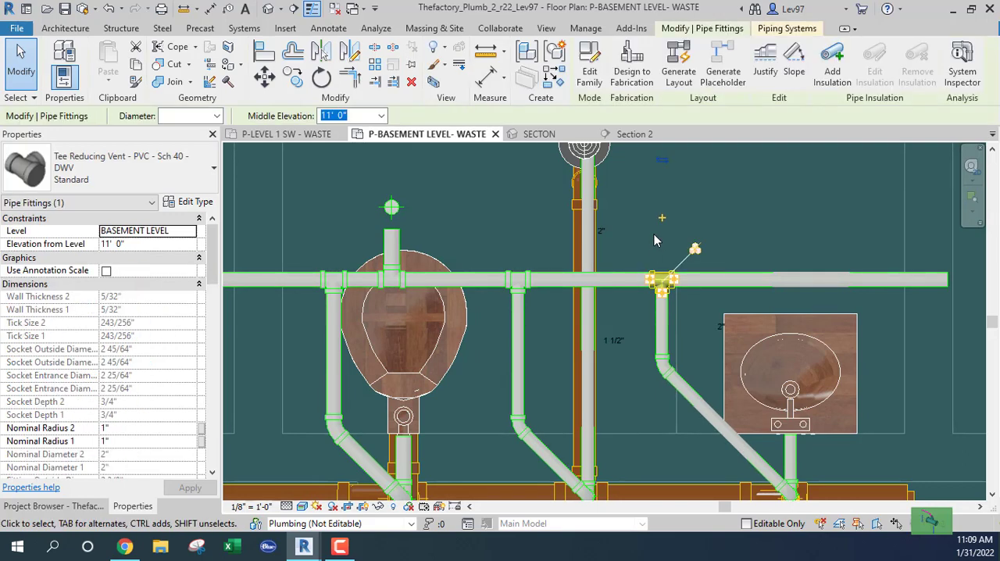
pyautogui.press('Delete')
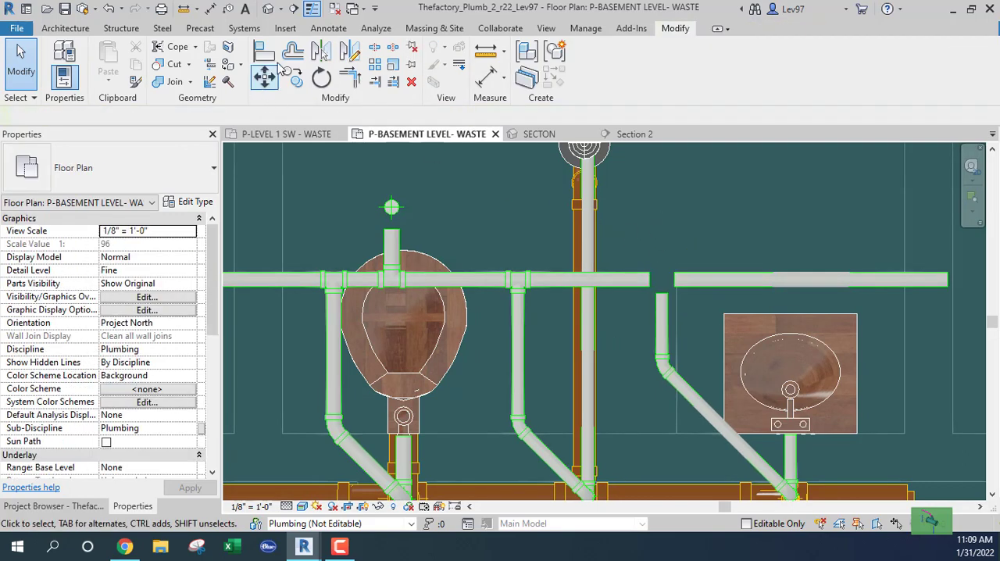
# Try to join the 2" vent main directly to the end lavatory's vent branch with Trim/Extend to Corner, and undo the join
pyautogui.click(350, 75)
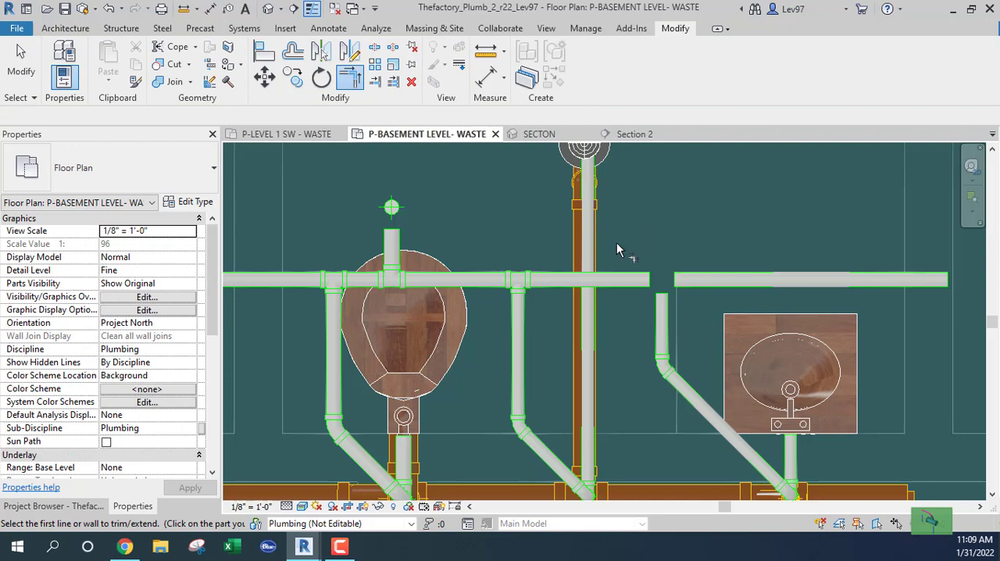
pyautogui.click(624, 289)
pyautogui.click(661, 309)
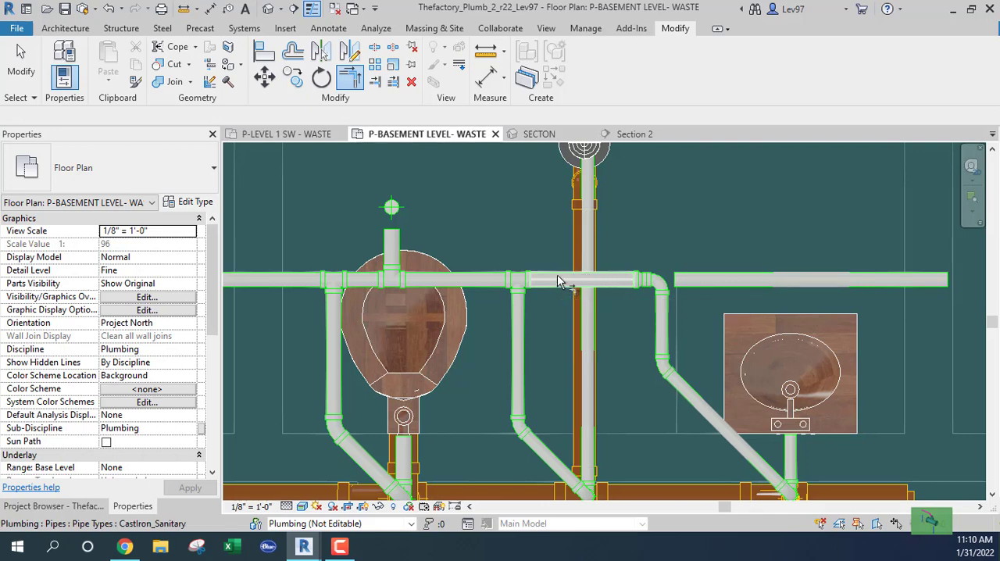
pyautogui.click(113, 8)
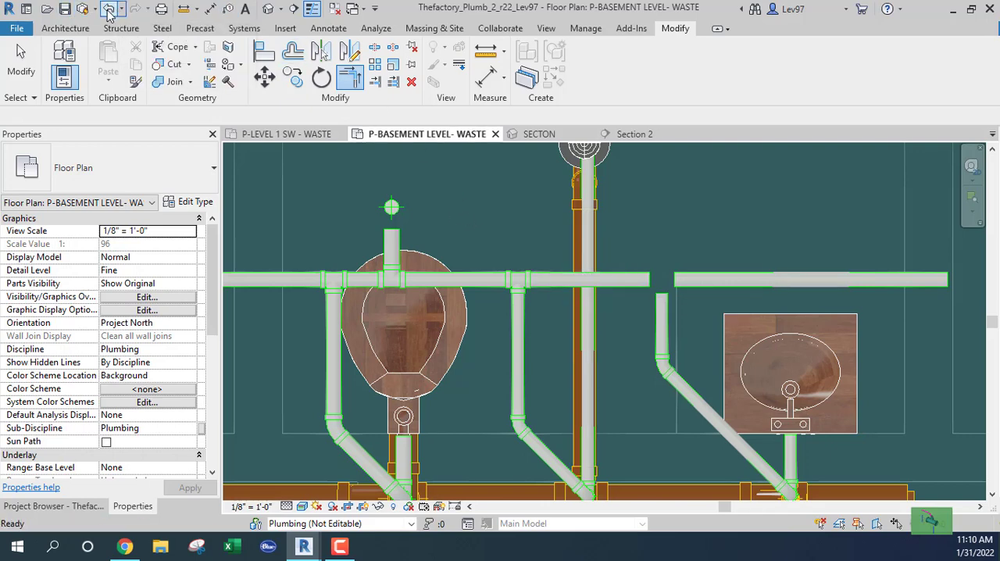
pyautogui.click(647, 281)
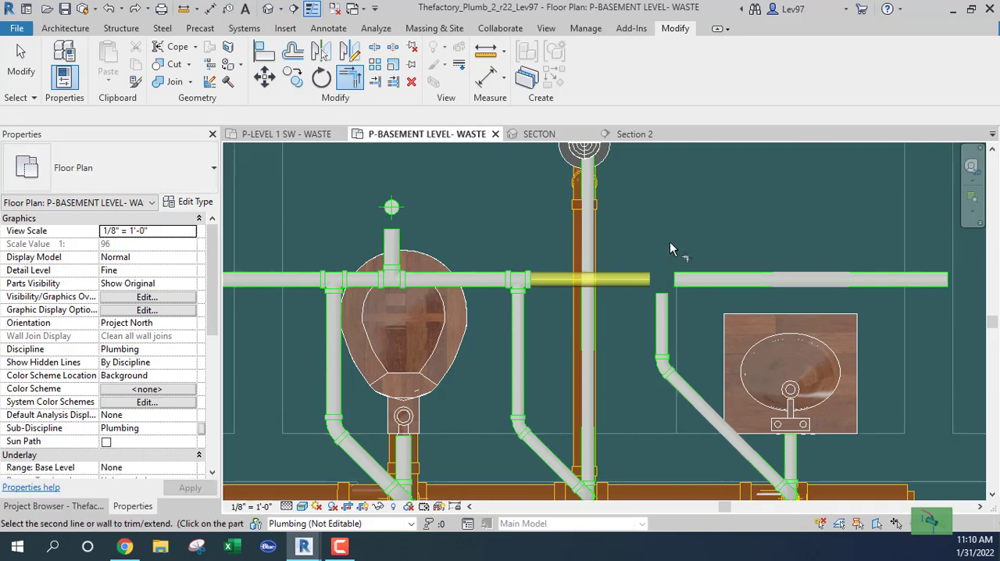
pyautogui.press('Escape')
pyautogui.press('Escape')
# Delete the leftover 2" vent main segment beyond the end lavatory's vent branch
pyautogui.click(724, 285)
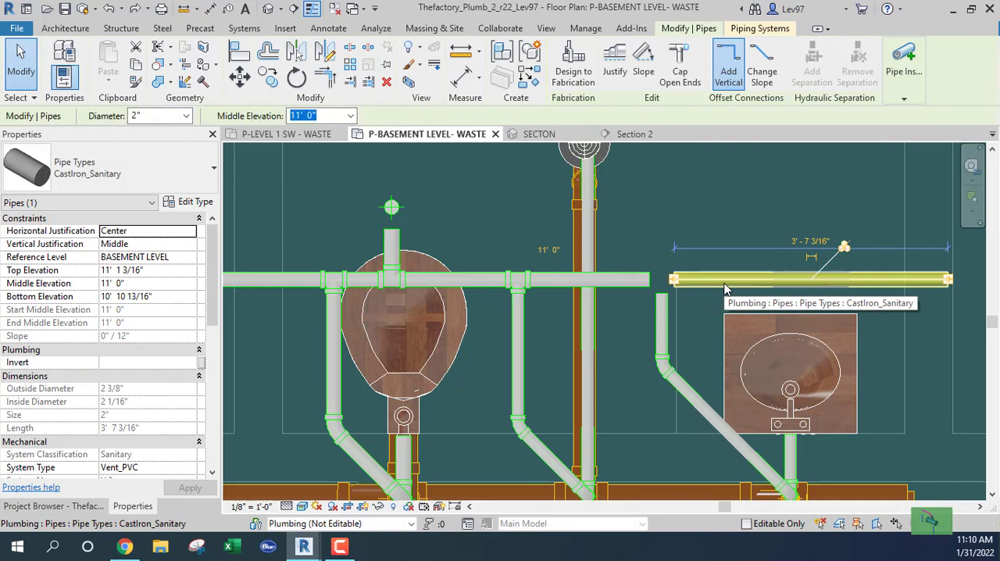
pyautogui.press('Delete')
# Shorten the open end of the 2" vent main and continue it straight toward the lavatory's vent branch with 1 1/2" pipe
pyautogui.click(619, 283)
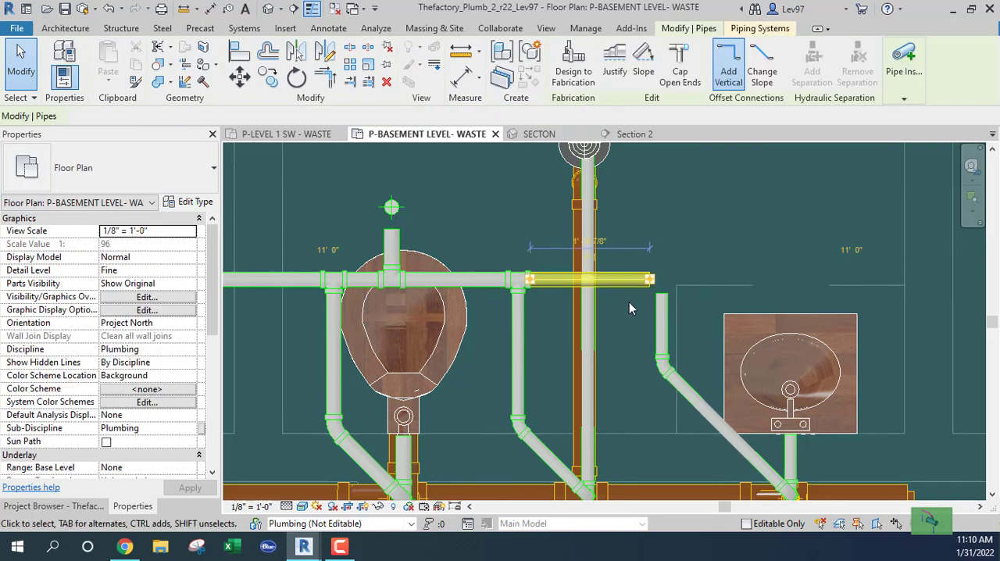
pyautogui.rightClick(653, 286)
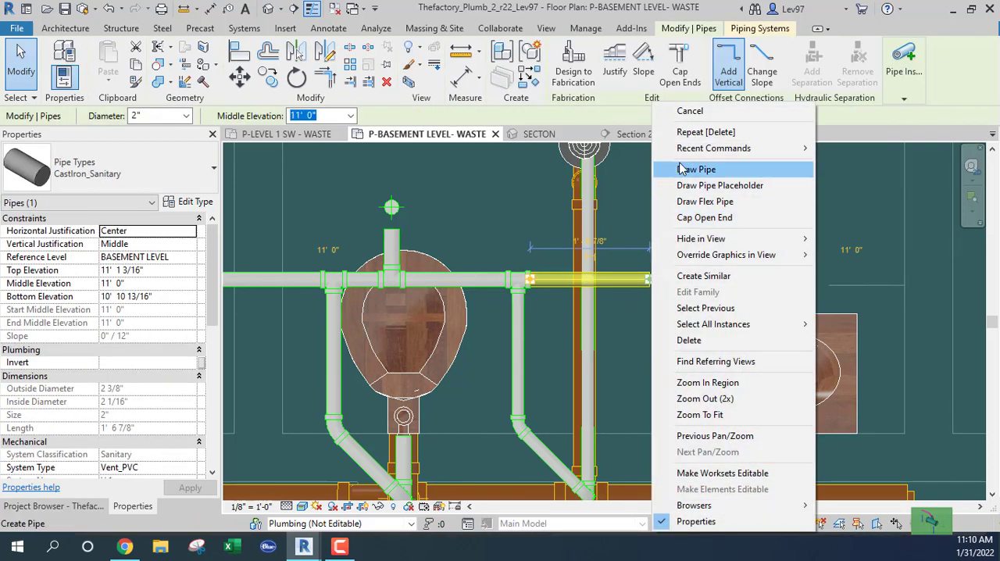
pyautogui.click(695, 171)
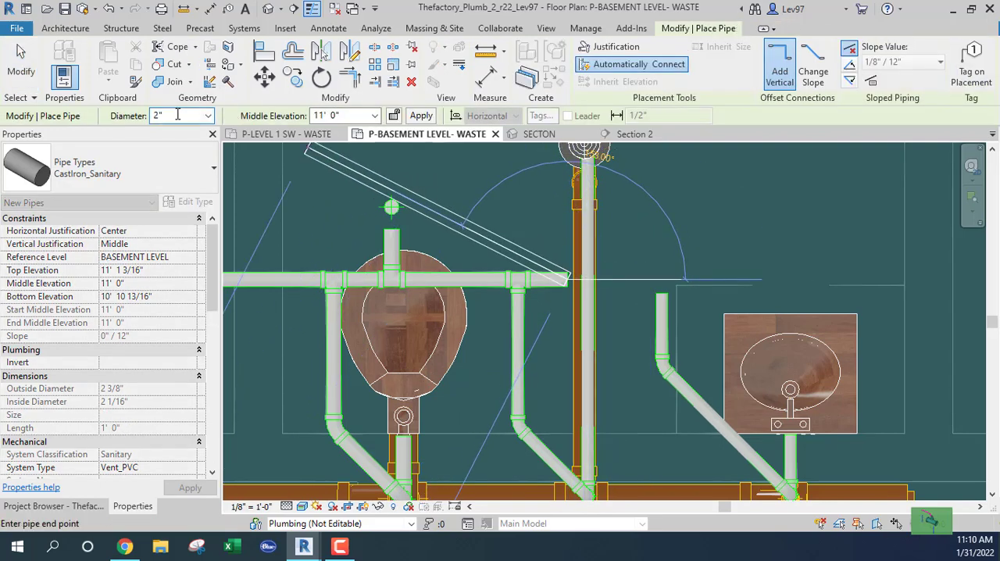
pyautogui.click(208, 116)
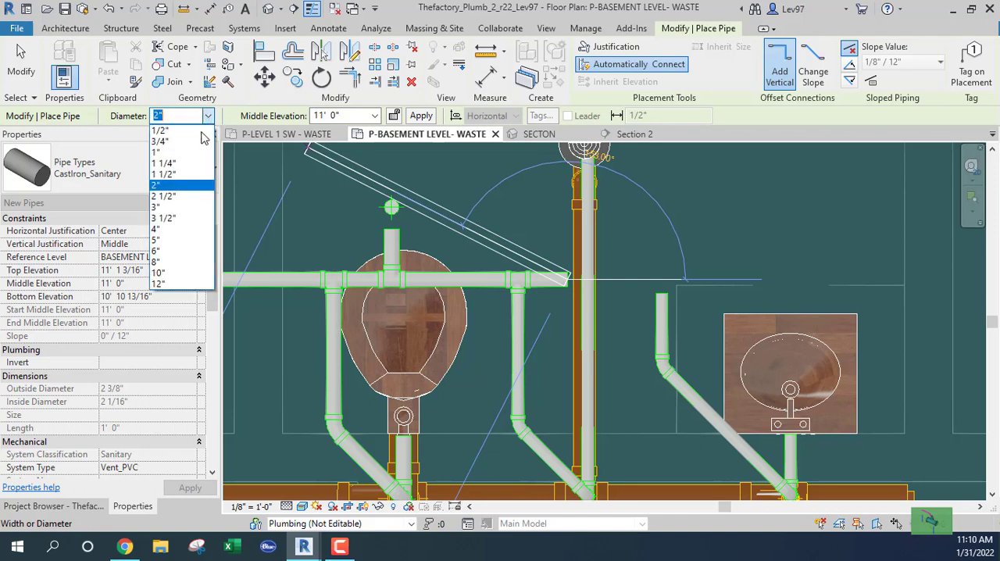
pyautogui.click(171, 169)
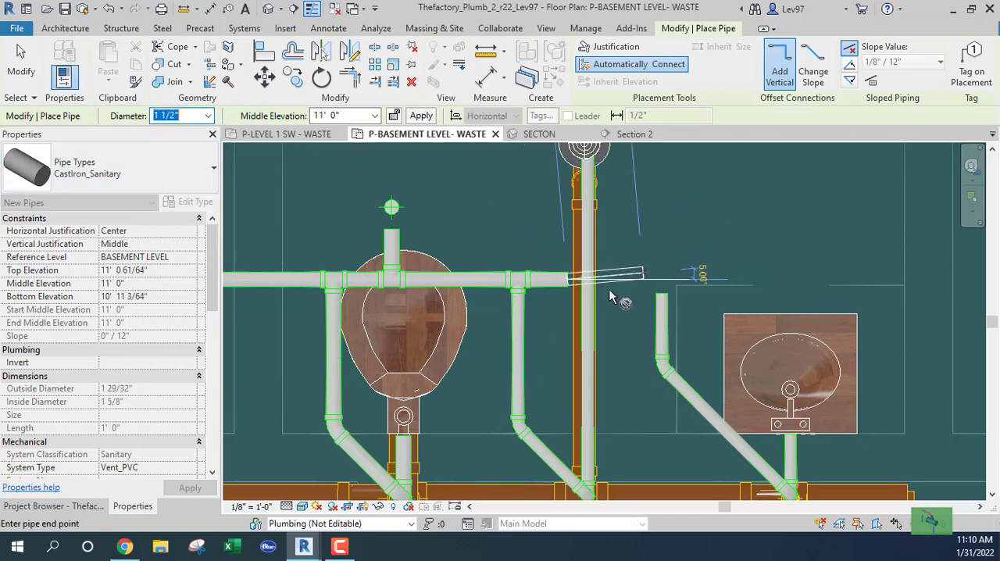
pyautogui.click(637, 278)
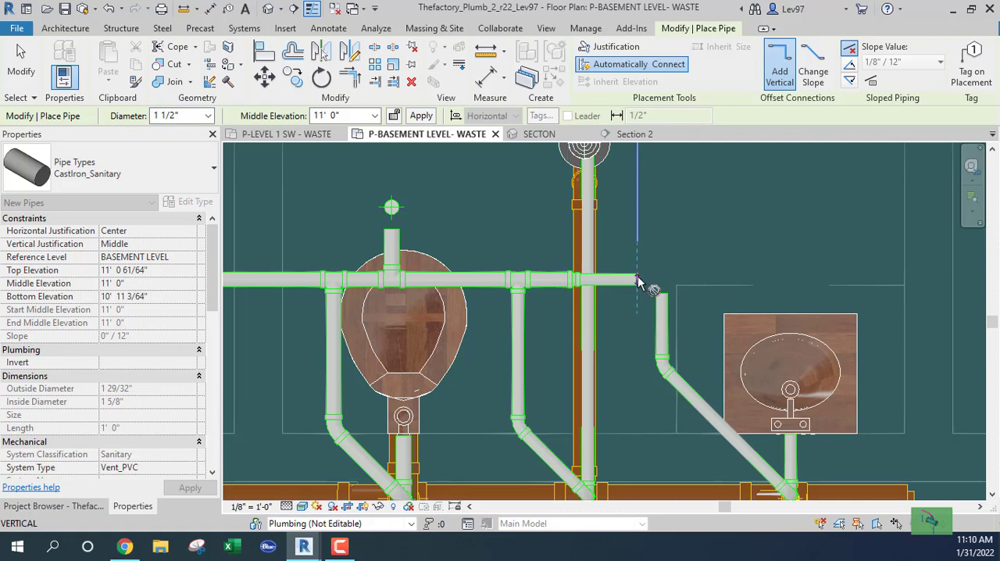
pyautogui.press('Escape')
pyautogui.press('Escape')
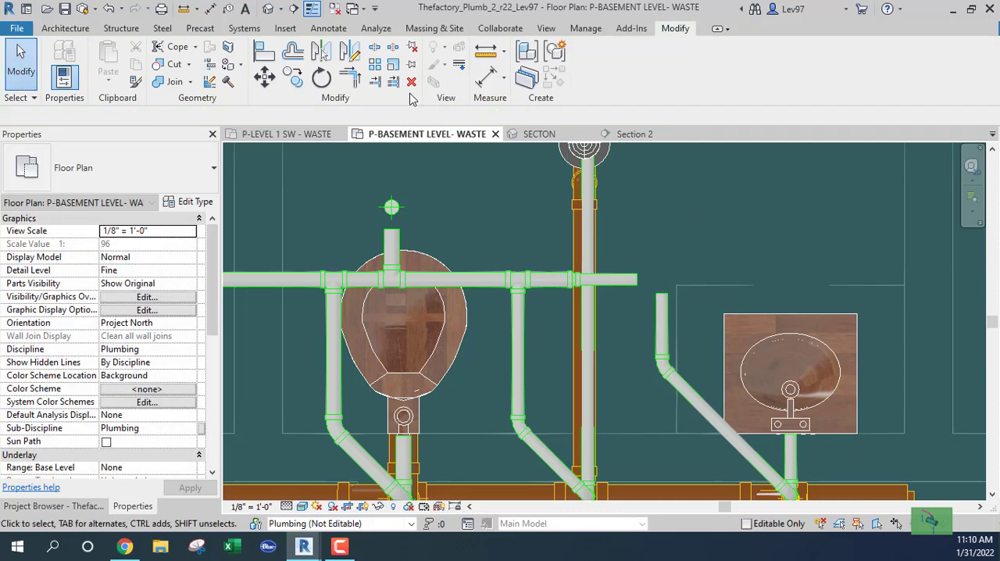
# Join the 1 1/2" extension of the basement vent main to the end lavatory's vent branch with Trim/Extend to Corner
pyautogui.click(349, 76)
pyautogui.click(631, 280)
pyautogui.click(661, 307)
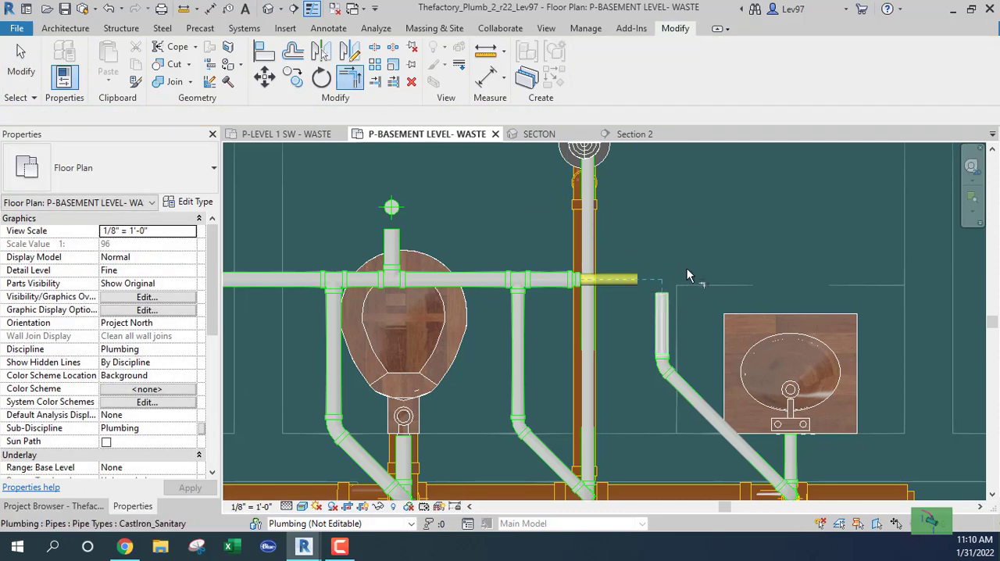
pyautogui.moveTo(720, 219); pyautogui.dragTo(832, 206, button='middle')
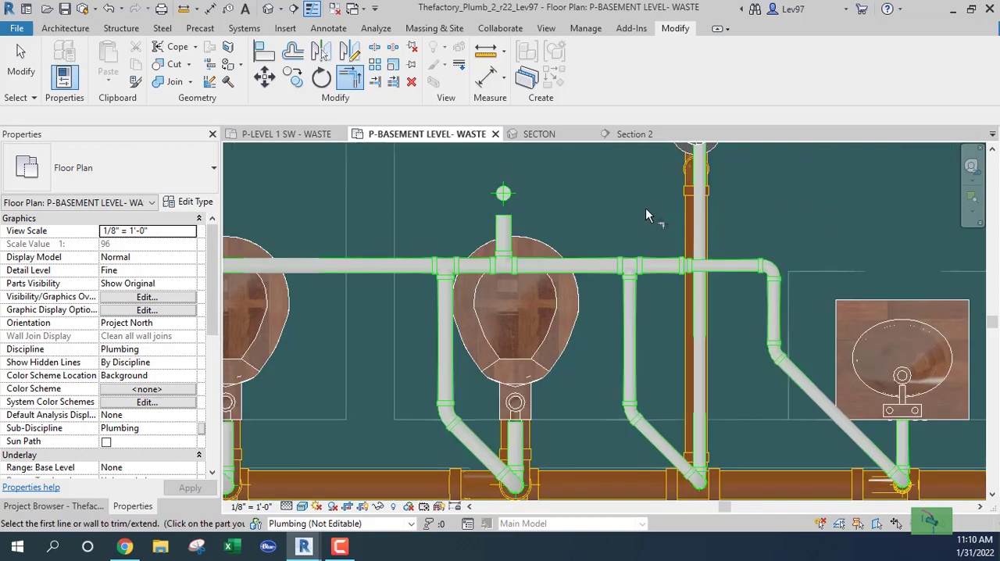
pyautogui.moveTo(601, 204); pyautogui.dragTo(644, 227, button='middle')
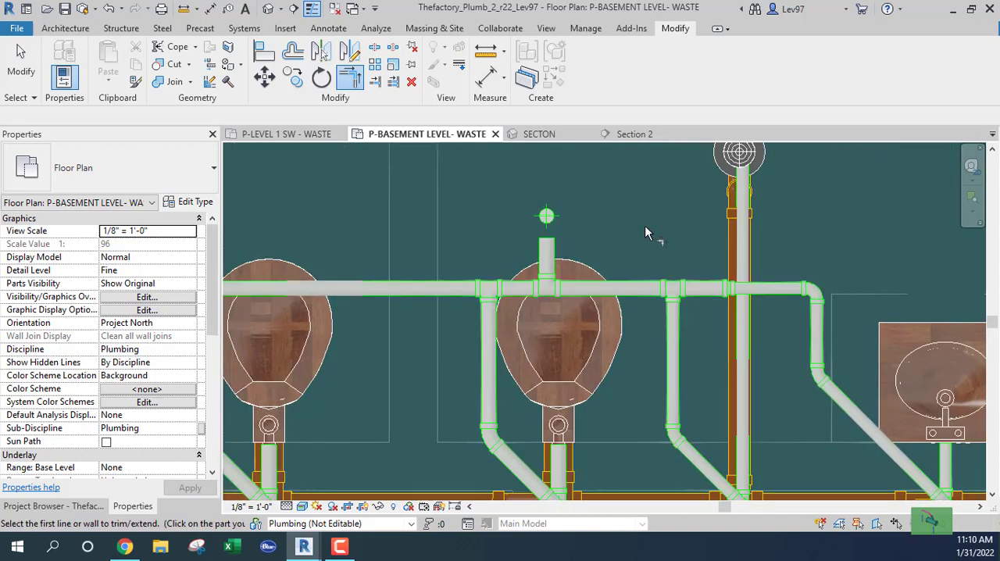
pyautogui.press('Escape')
pyautogui.scroll(-2, 645, 225)
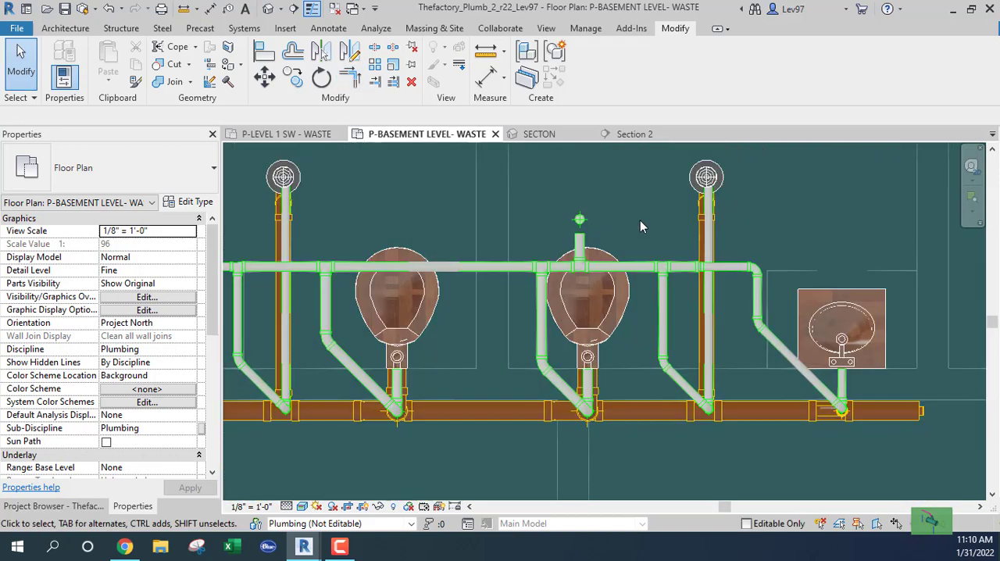
# In the SECTON 3D view, join the short vent stub off the basement main to the vertical 2" vent riser with Trim/Extend to Corner
pyautogui.click(537, 133)
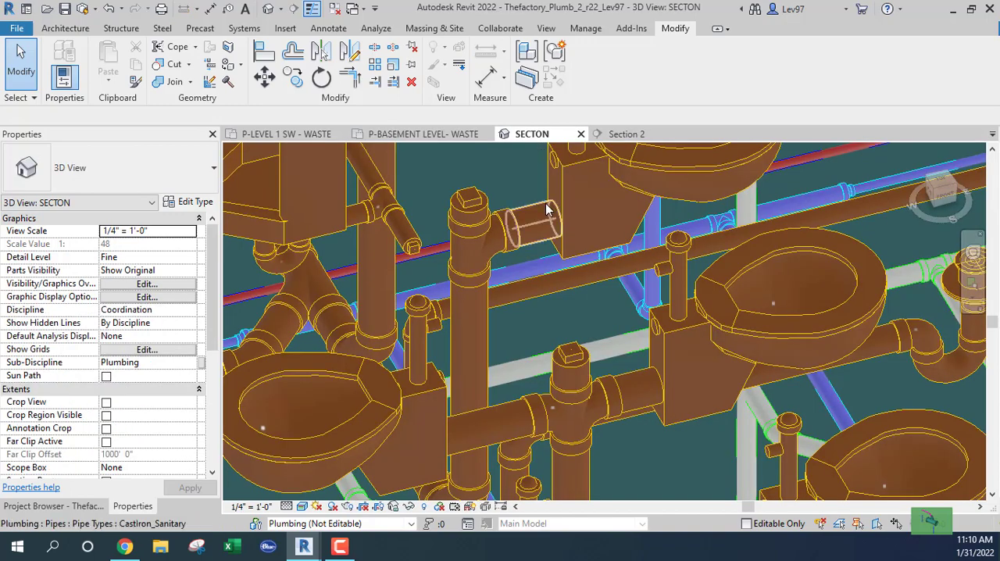
pyautogui.scroll(-5, 547, 209)
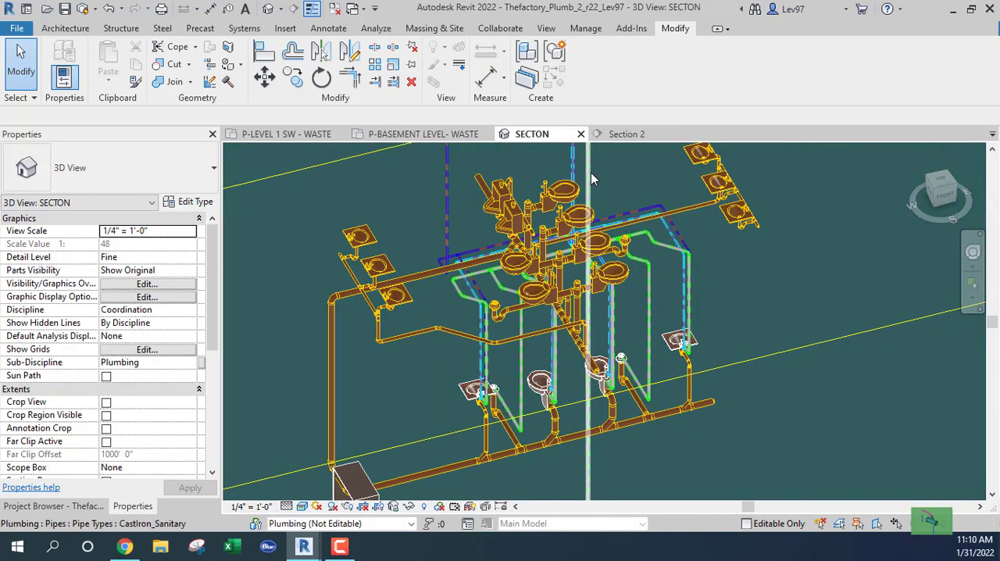
pyautogui.click(590, 173)
pyautogui.keyDown('shift'); pyautogui.moveTo(615, 184); pyautogui.dragTo(654, 292, button='middle'); pyautogui.keyUp('shift')
pyautogui.scroll(10, 559, 316)
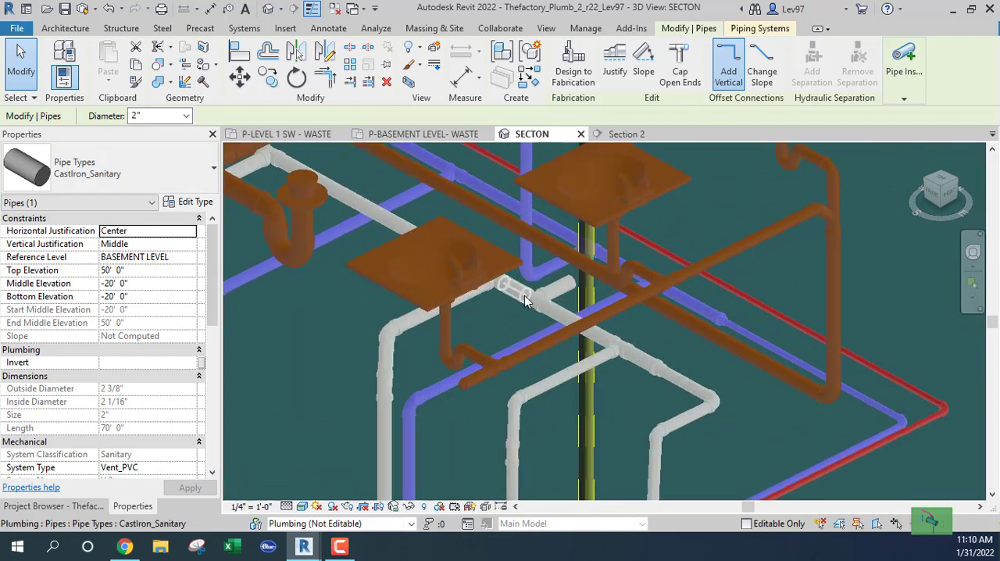
pyautogui.keyDown('shift'); pyautogui.moveTo(420, 158); pyautogui.dragTo(336, 162, button='middle'); pyautogui.keyUp('shift')
pyautogui.press('Escape')
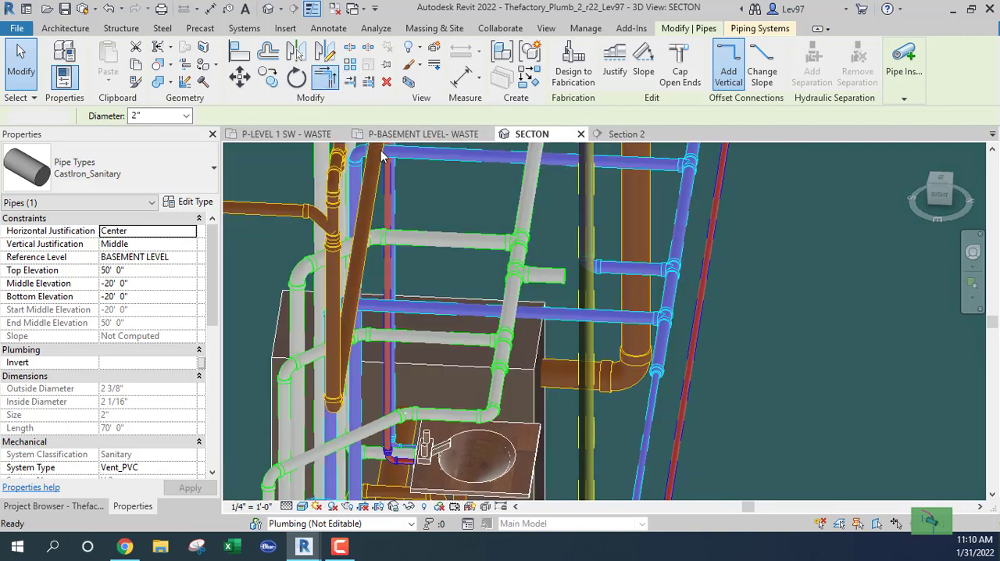
pyautogui.click(547, 274)
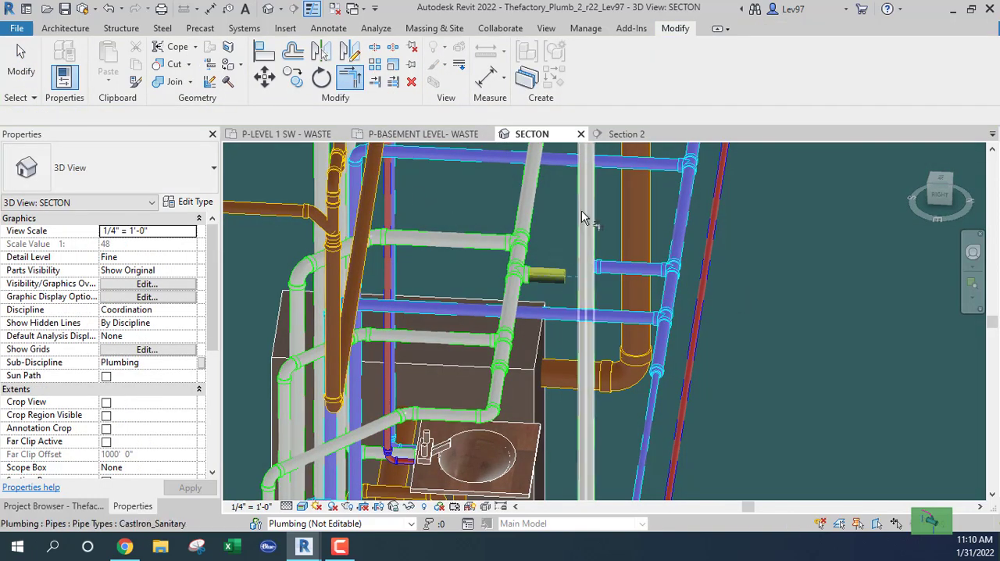
pyautogui.click(581, 211)
pyautogui.moveTo(561, 219)
pyautogui.mouseDown(button='middle')
pyautogui.moveTo(557, 238)
pyautogui.moveTo(622, 383)
pyautogui.moveTo(648, 393)
pyautogui.moveTo(642, 372)
pyautogui.moveTo(645, 401)
pyautogui.mouseUp(button='middle')
pyautogui.moveTo(607, 357); pyautogui.dragTo(608, 364, button='middle')
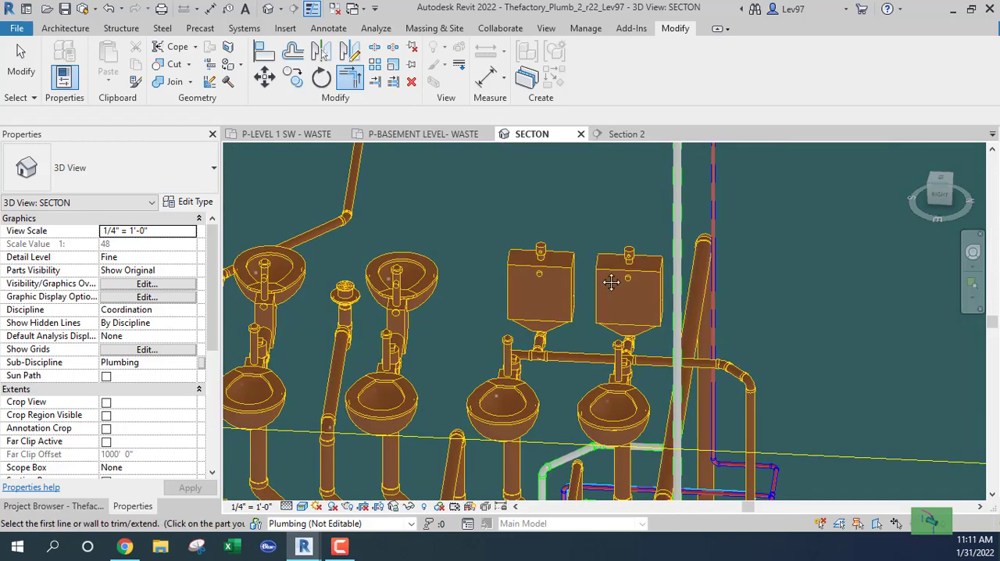
pyautogui.moveTo(615, 281); pyautogui.dragTo(620, 427, button='middle')
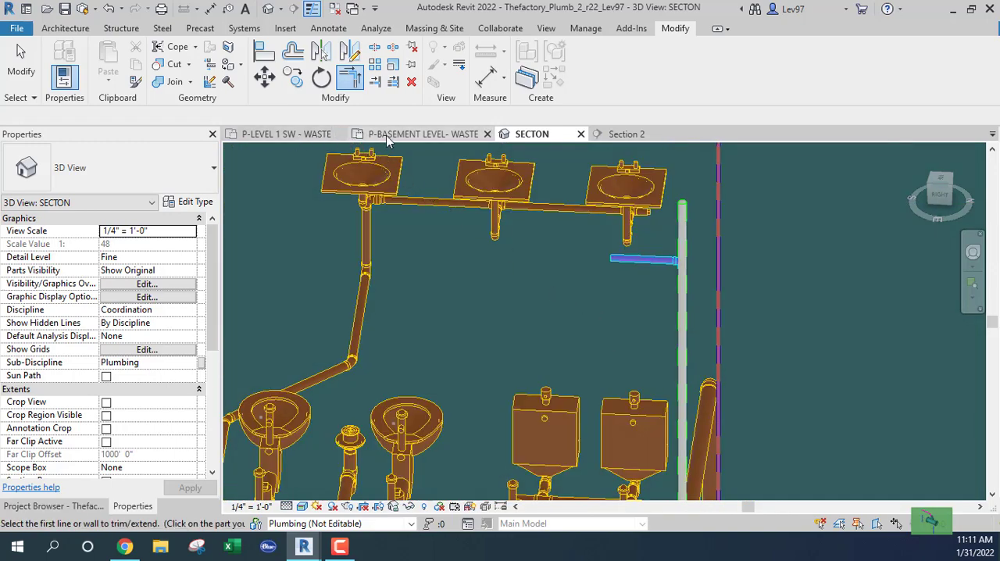
# In the P-LEVEL 1 SW - WASTE plan, move the Section 2 line just below the lowest west lavatory and extend its depth past that fixture
pyautogui.click(313, 134)
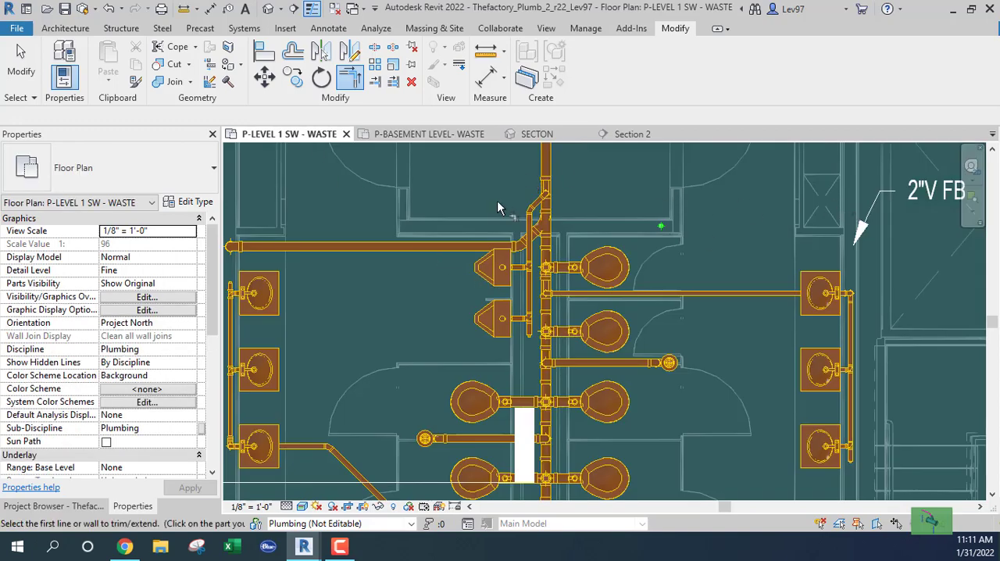
pyautogui.press('Escape')
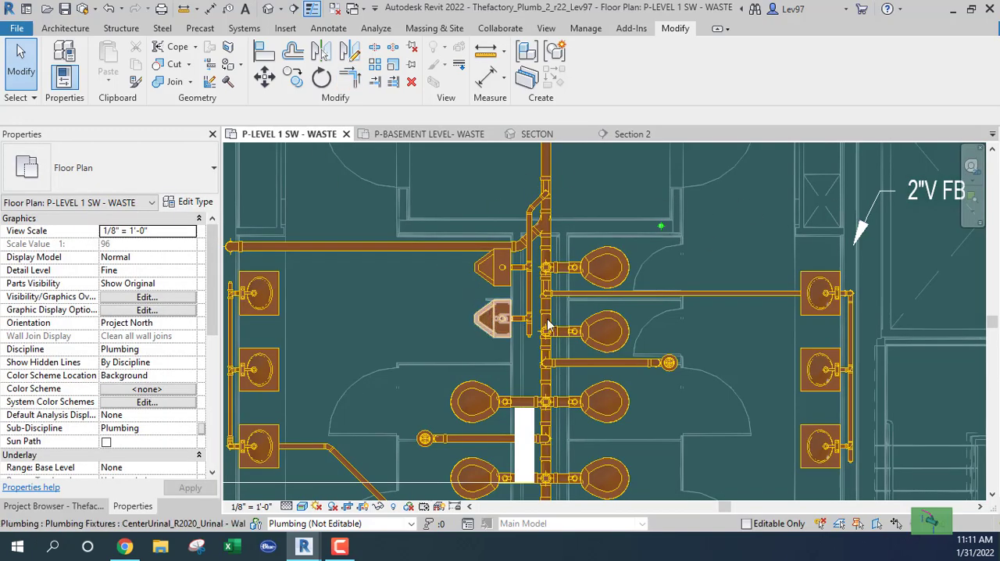
pyautogui.moveTo(269, 353); pyautogui.dragTo(508, 272, button='middle')
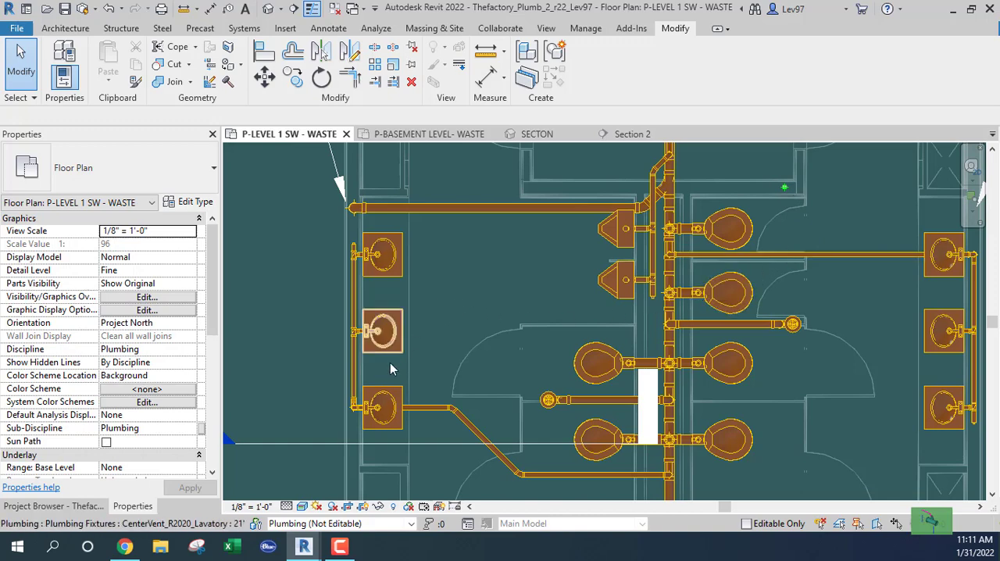
pyautogui.click(428, 442)
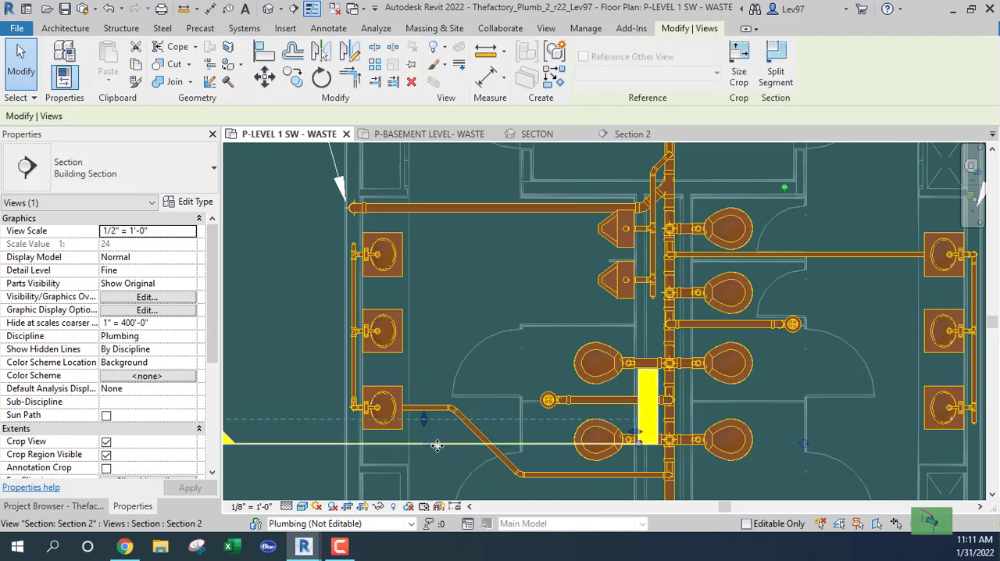
pyautogui.moveTo(435, 431); pyautogui.dragTo(417, 375)
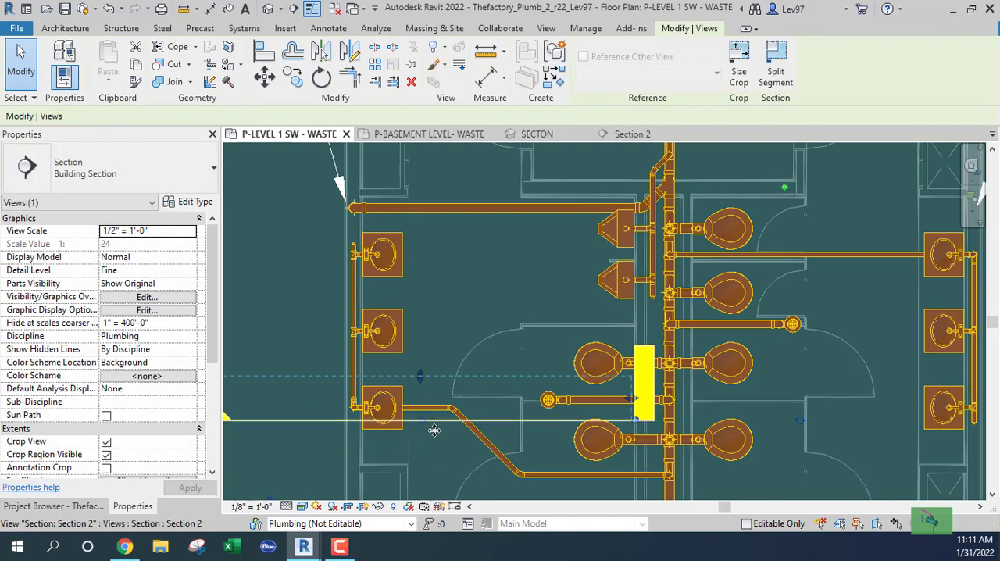
pyautogui.moveTo(434, 421); pyautogui.dragTo(357, 429)
pyautogui.scroll(5, 360, 426)
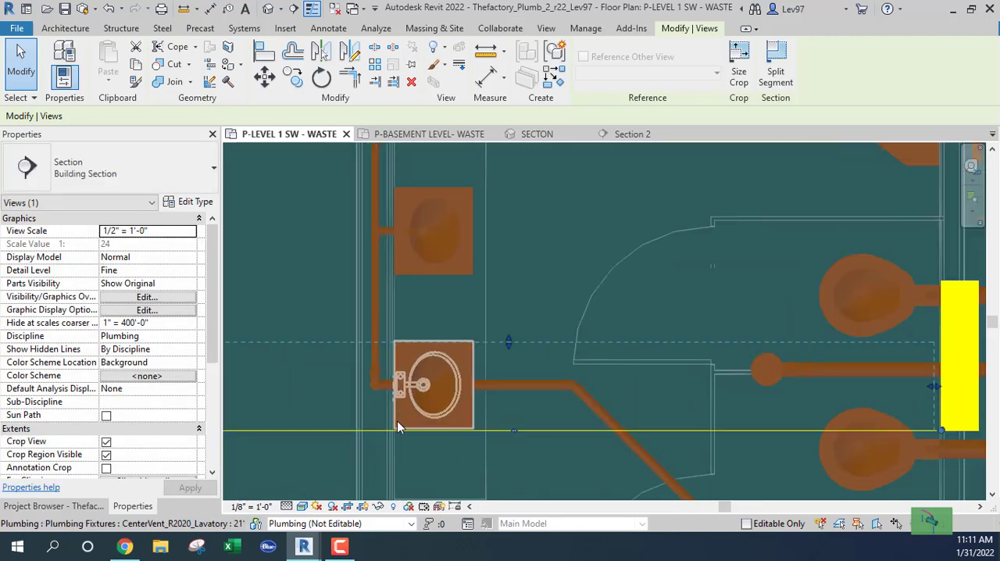
pyautogui.scroll(1, 398, 416)
pyautogui.click(393, 377)
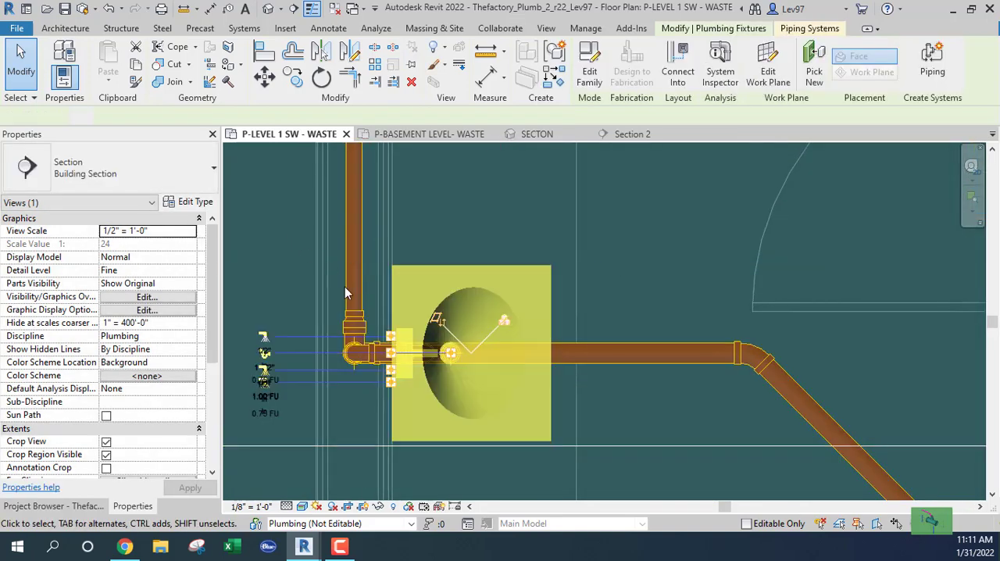
pyautogui.scroll(2, 387, 369)
pyautogui.scroll(2, 386, 370)
pyautogui.rightClick(400, 347)
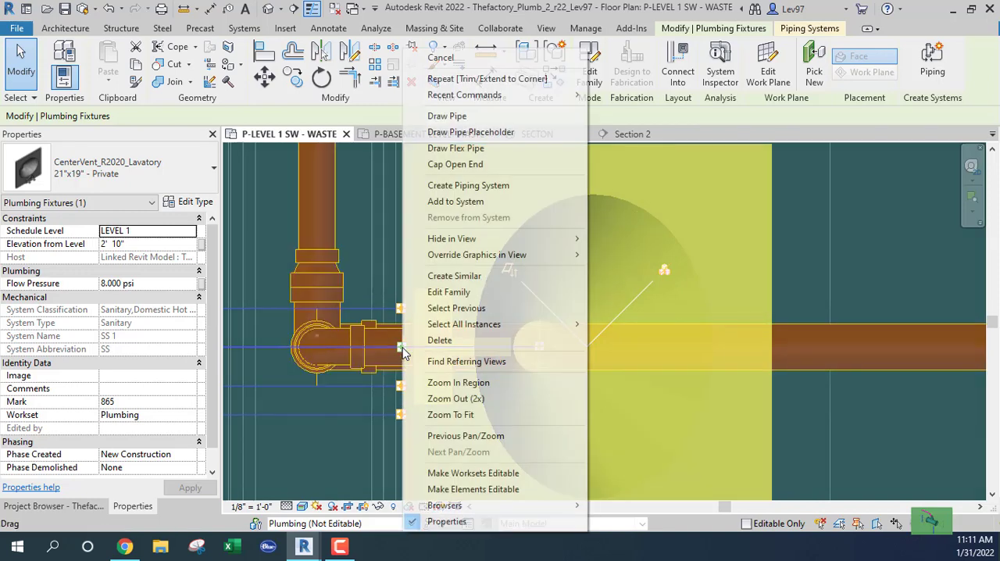
pyautogui.click(460, 117)
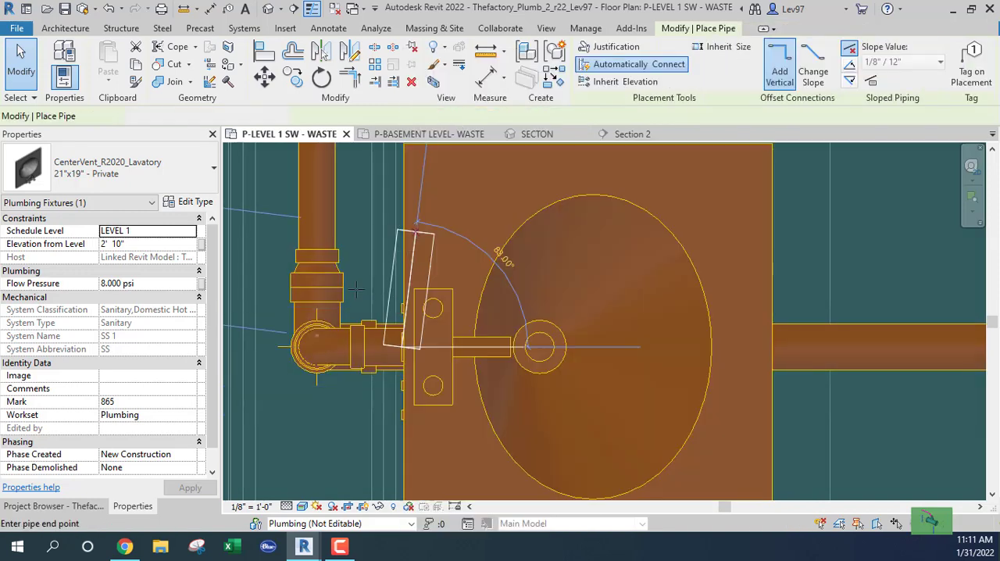
pyautogui.click(171, 168)
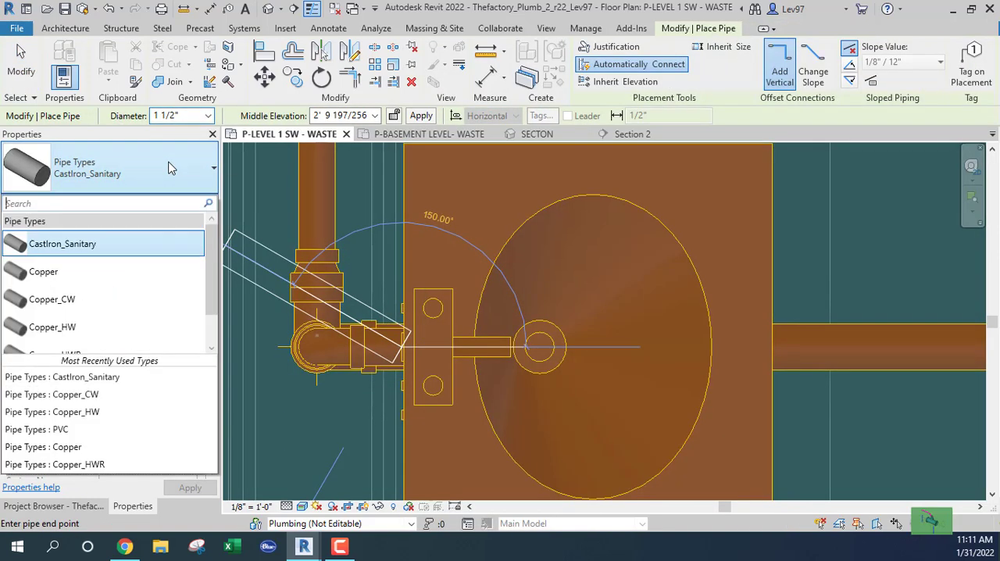
pyautogui.scroll(-1, 74, 337)
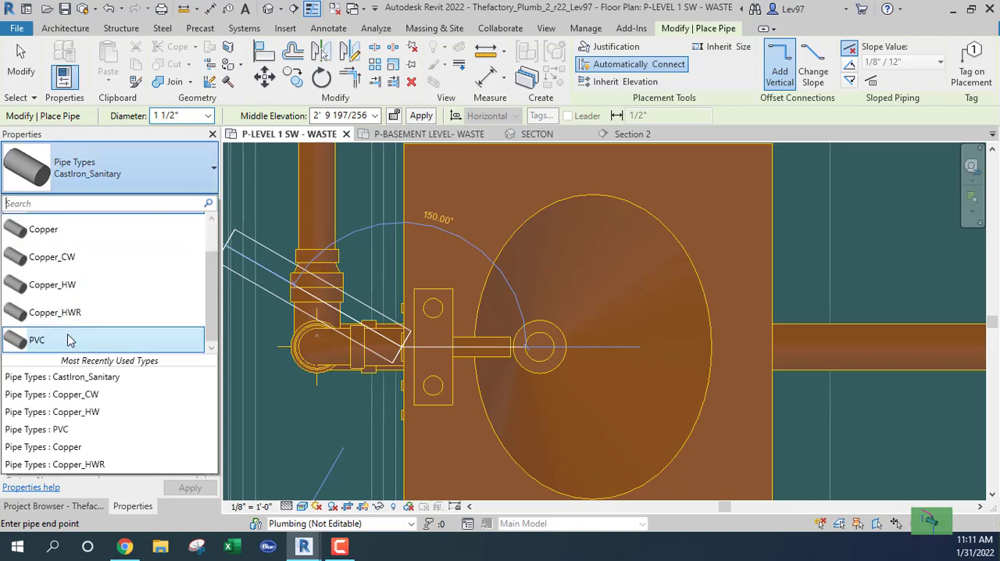
pyautogui.scroll(1, 86, 289)
pyautogui.click(67, 247)
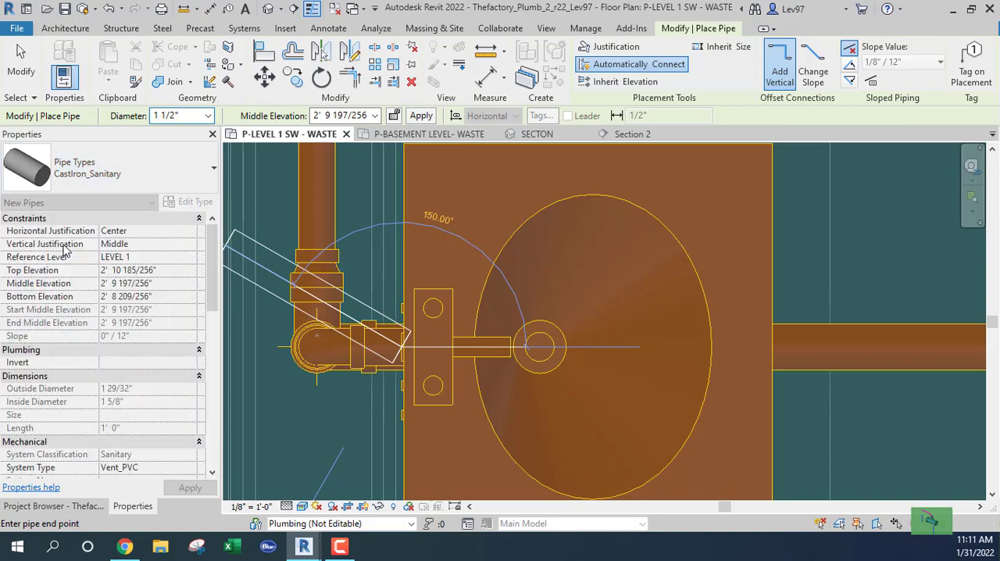
pyautogui.press('Escape')
pyautogui.press('Escape')
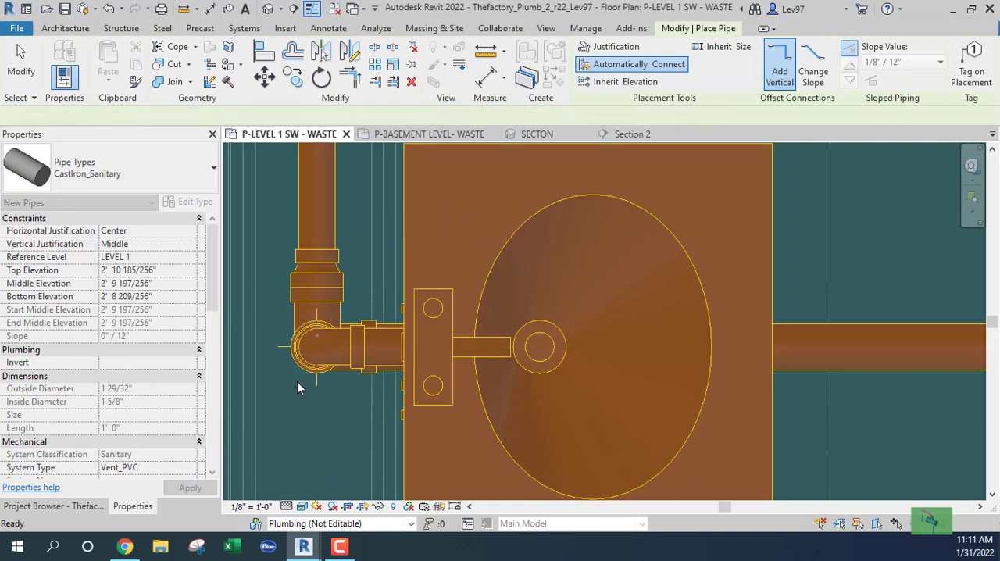
# Bring up the list of pipe types among the project's families in the Project Browser
pyautogui.scroll(-1, 297, 388)
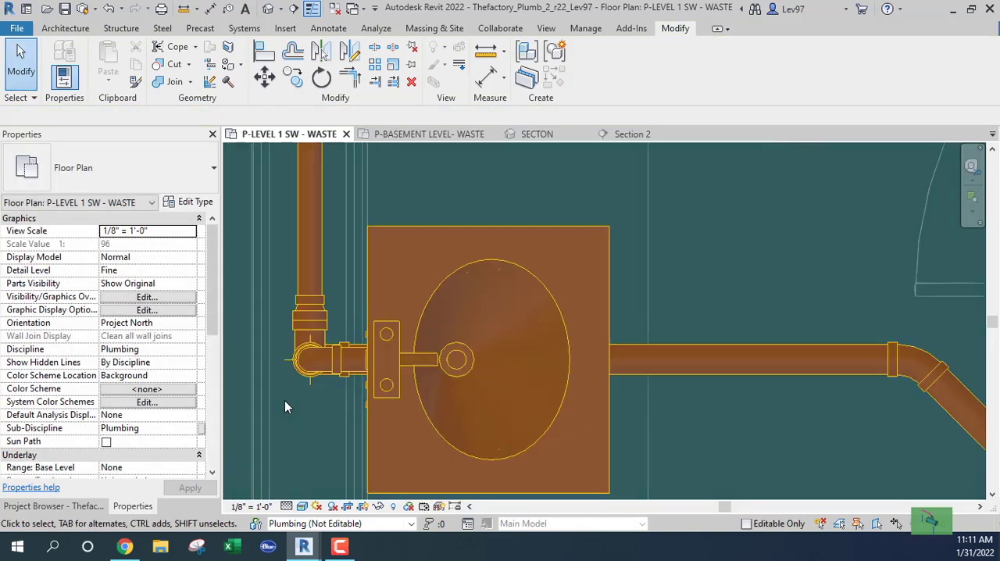
pyautogui.click(83, 506)
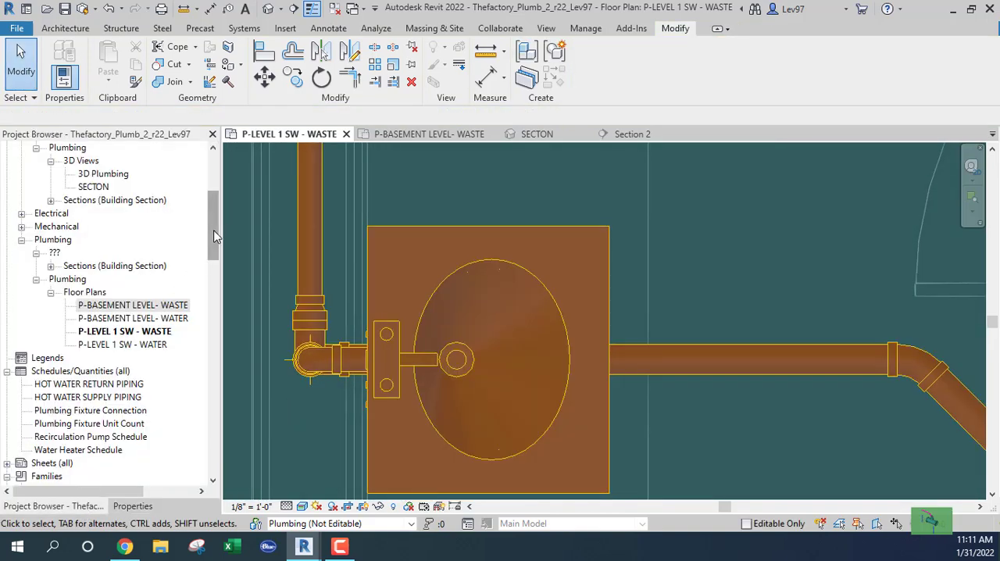
pyautogui.moveTo(216, 234); pyautogui.dragTo(215, 348)
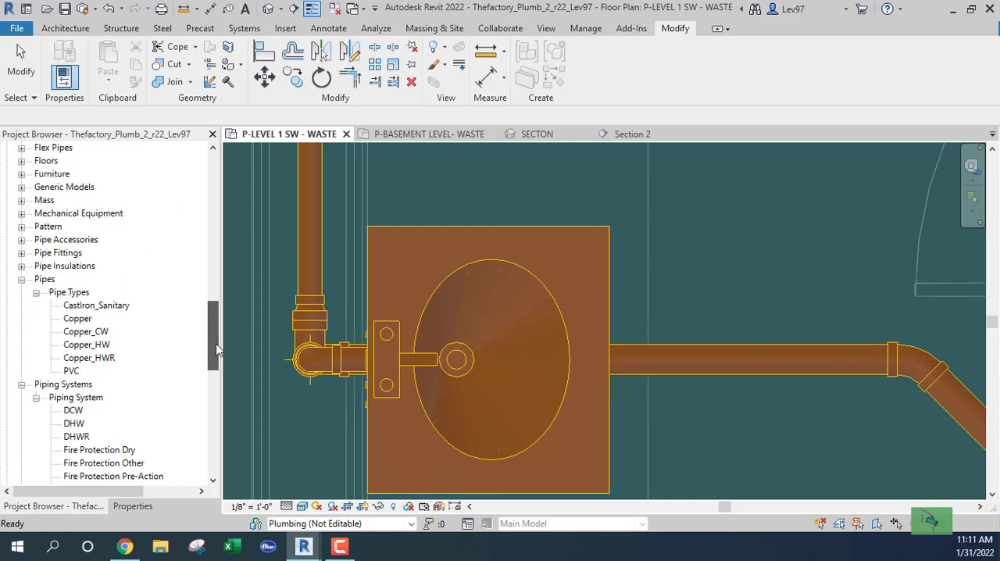
pyautogui.click(22, 281)
pyautogui.click(22, 281)
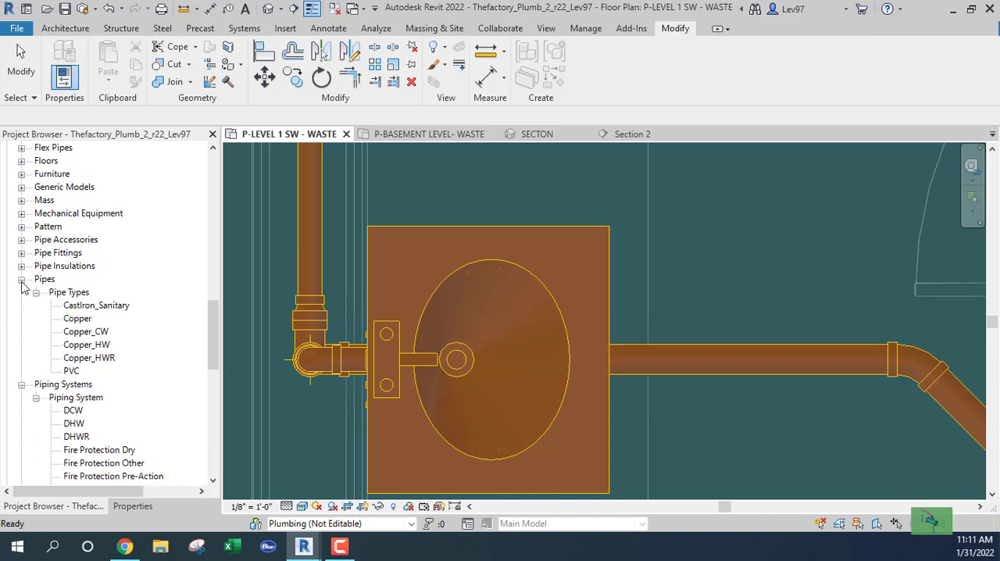
# Try to rename the CastIron_Sanitary pipe type to PVC
pyautogui.click(84, 310)
pyautogui.rightClick(85, 310)
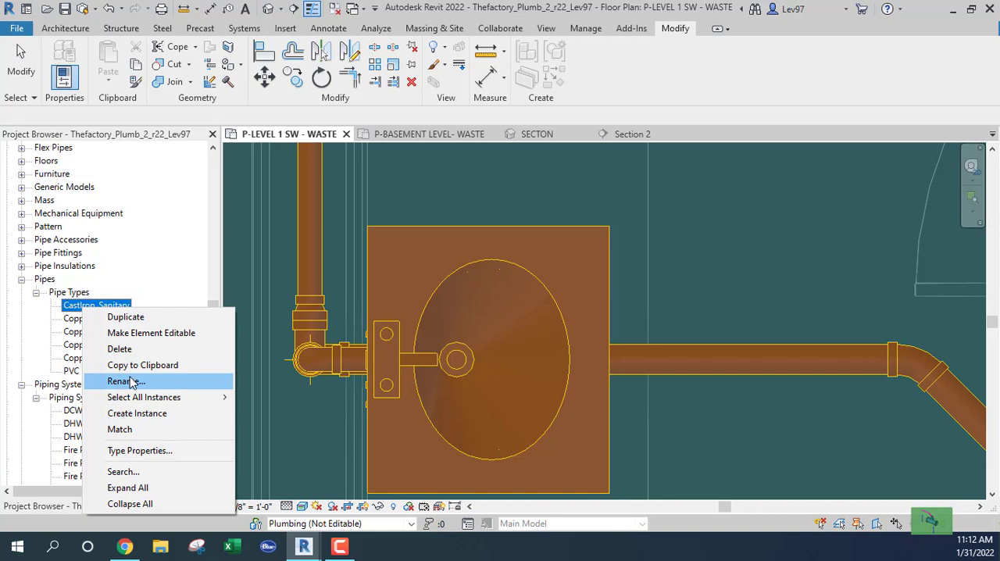
pyautogui.click(124, 381)
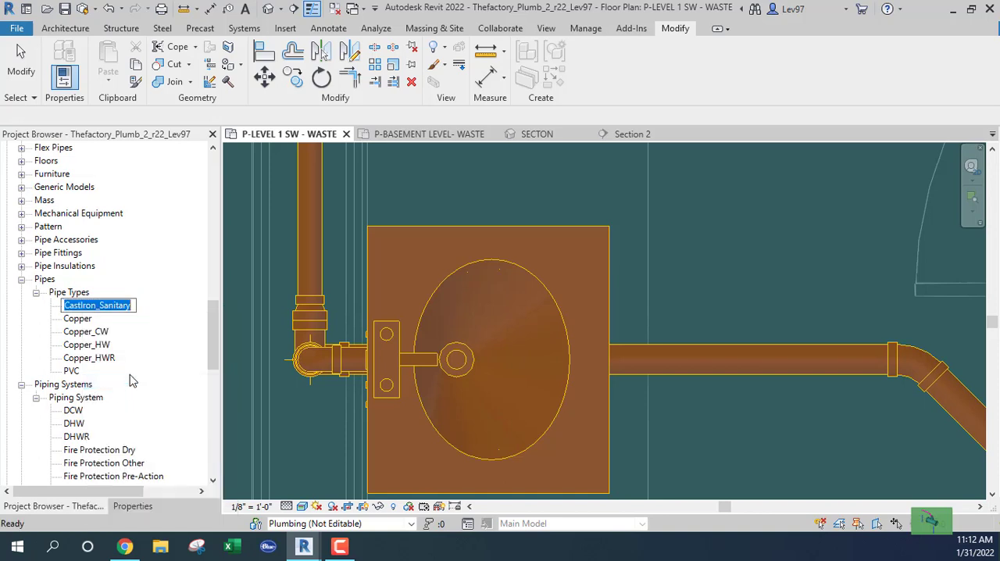
pyautogui.write('PVC')
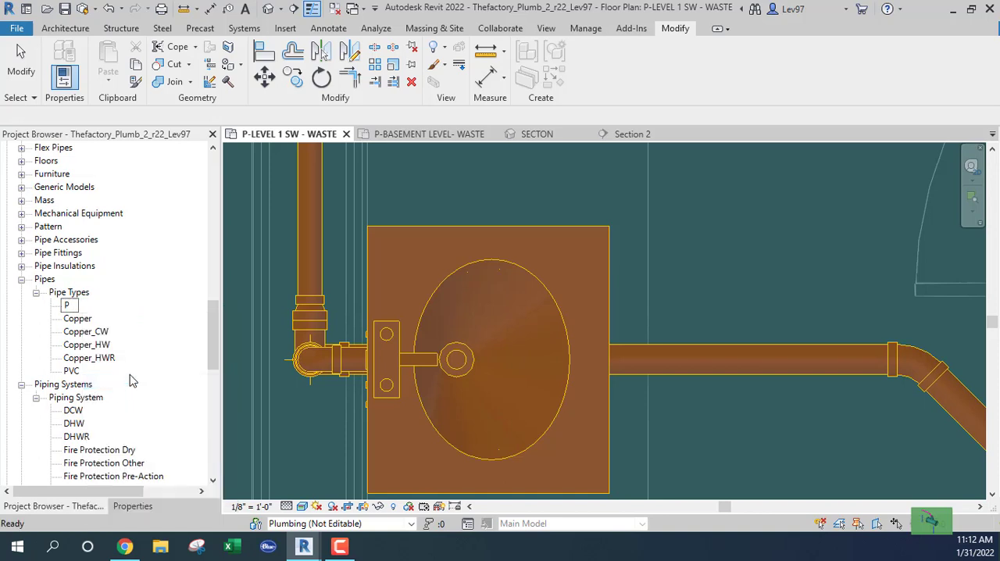
pyautogui.click(77, 320)
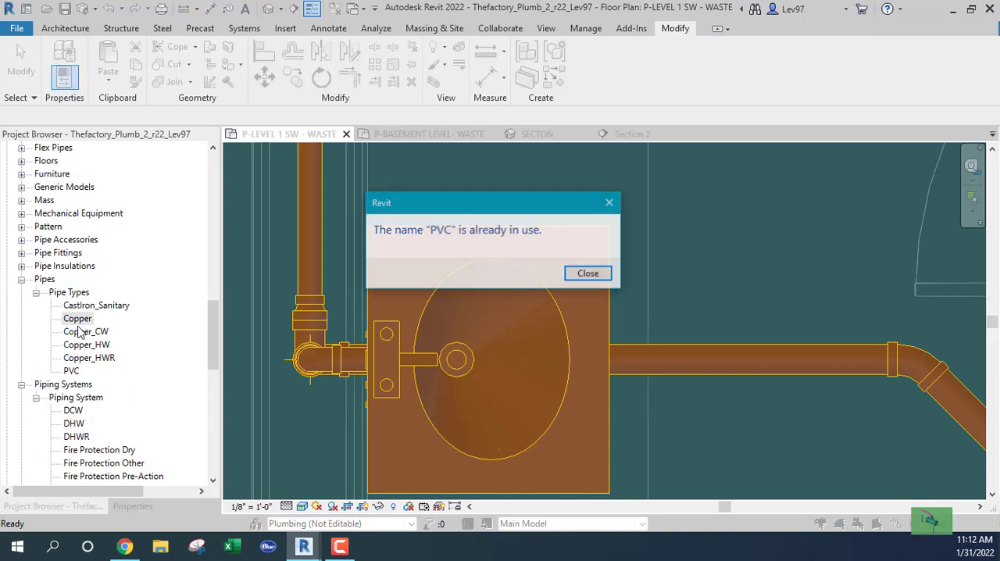
pyautogui.click(589, 274)
# Rename the CastIron_Sanitary pipe type as PVC_Sanitary
pyautogui.click(84, 305)
pyautogui.rightClick(82, 306)
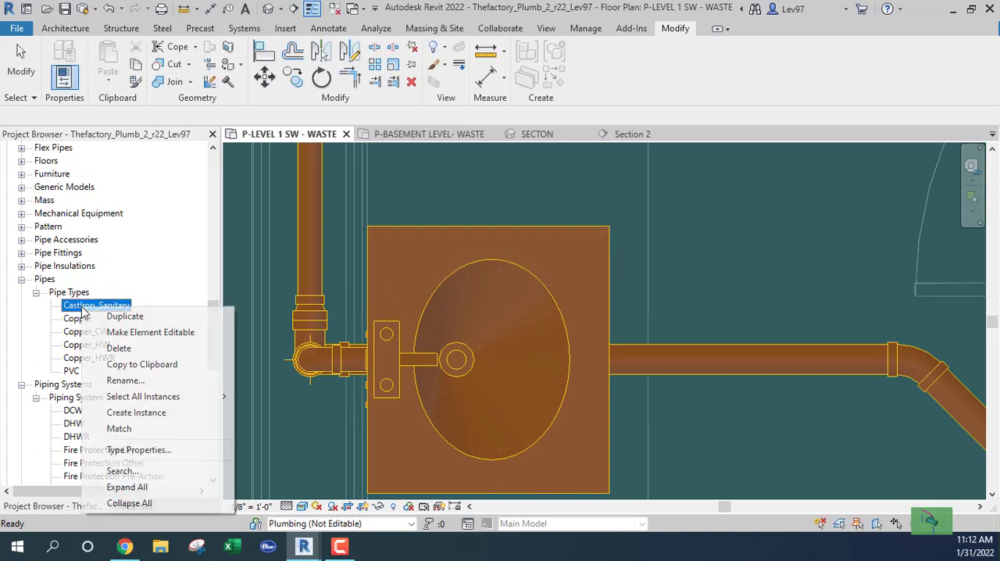
pyautogui.click(125, 381)
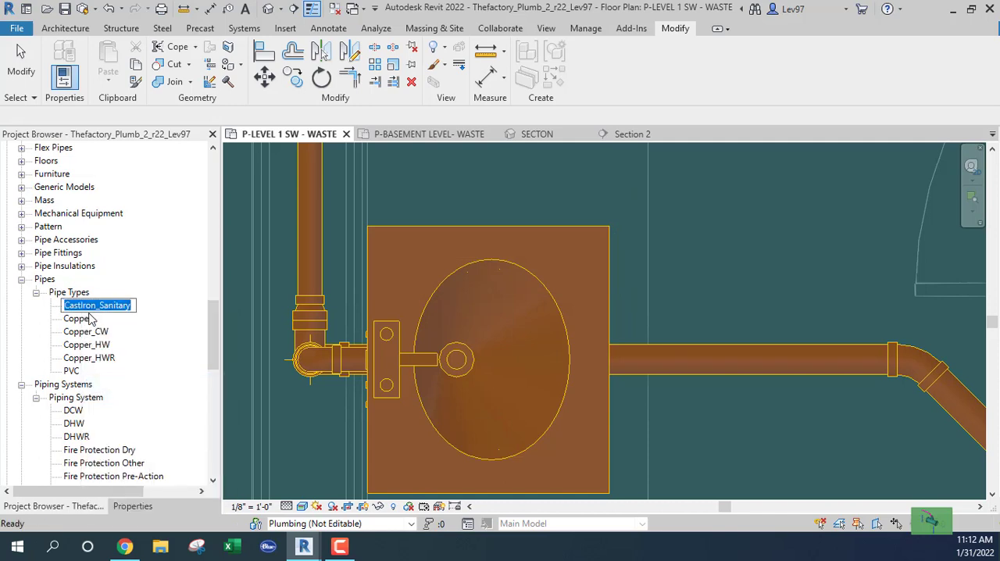
pyautogui.press('Right')
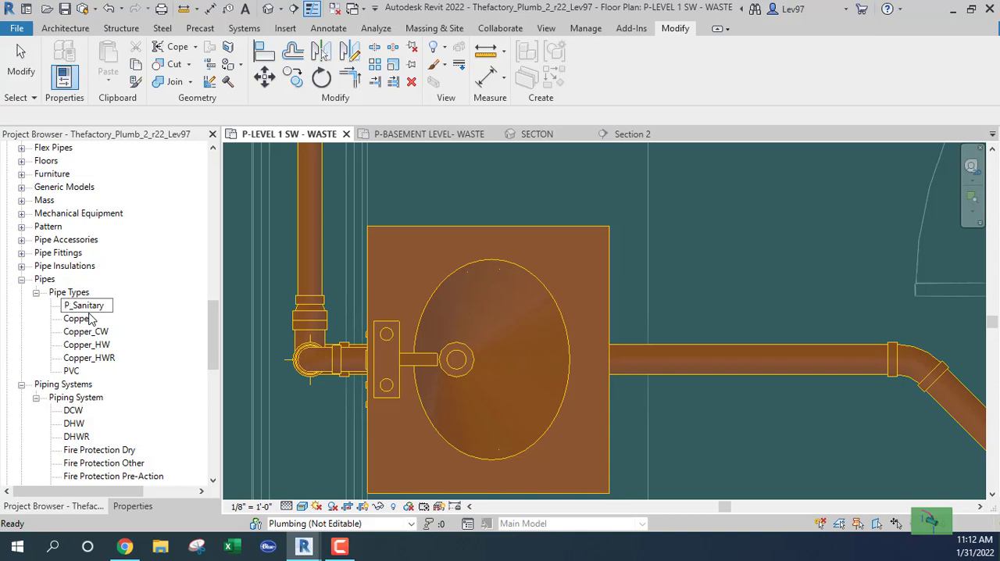
pyautogui.click(89, 360)
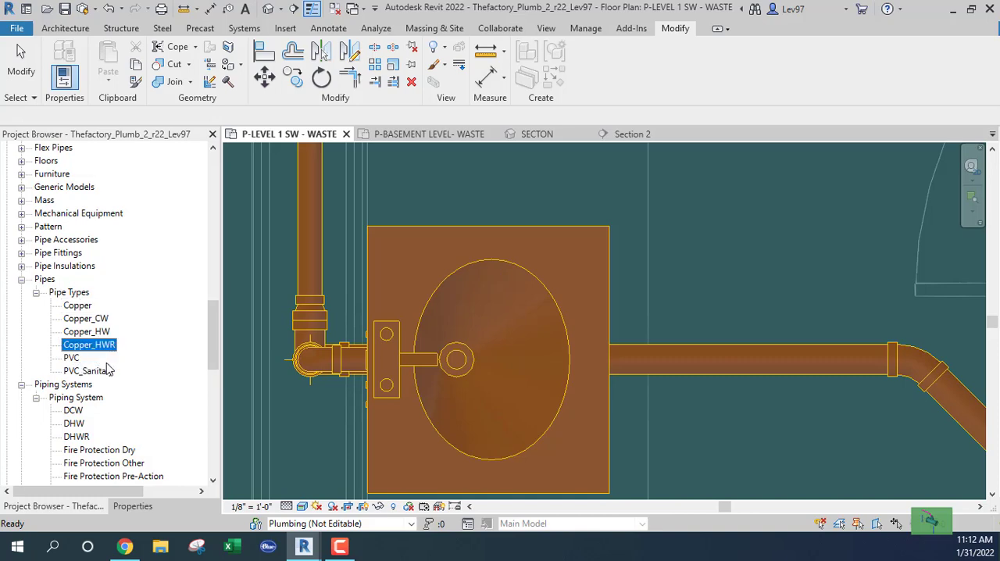
# Draw a 1 1/2" Vent_PVC pipe from the lowest west lavatory's vent connector straight west, ending over the waste elbow in the wall
pyautogui.click(398, 278)
pyautogui.rightClick(364, 363)
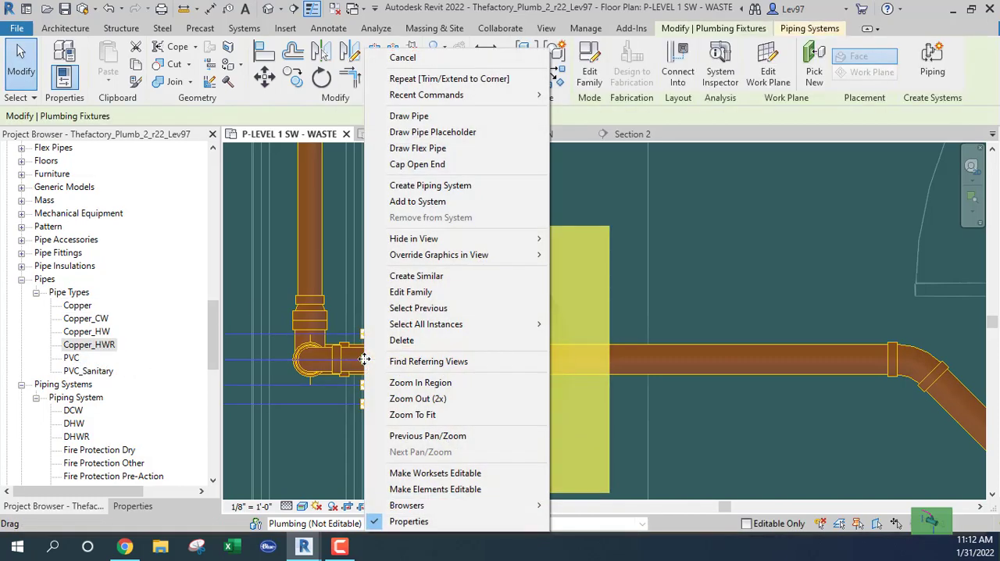
pyautogui.click(407, 118)
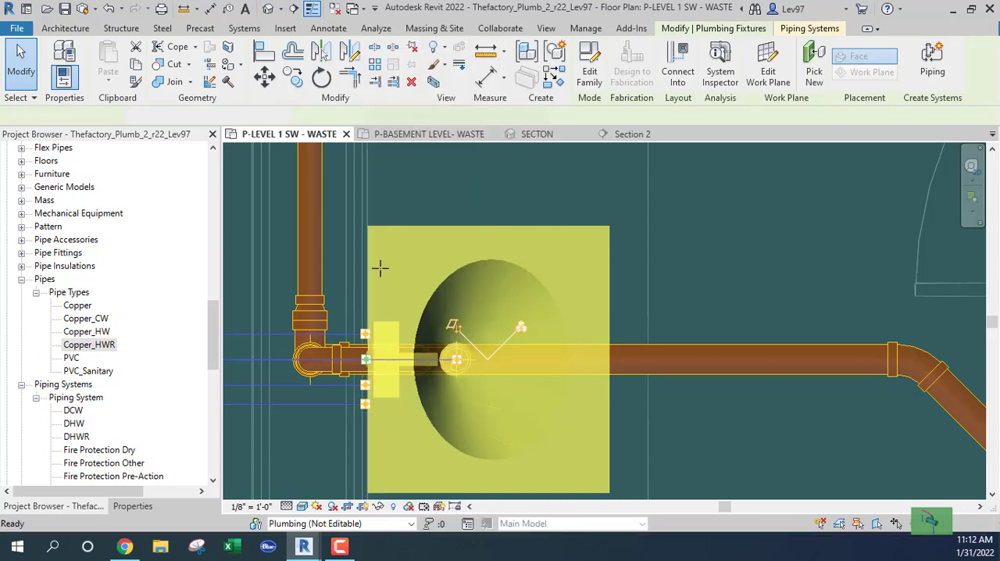
pyautogui.click(132, 506)
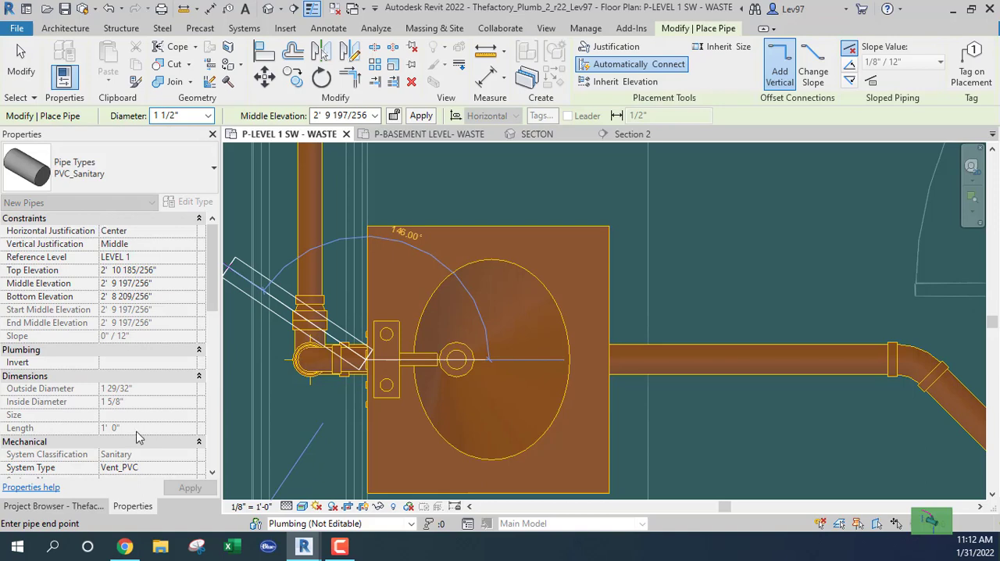
pyautogui.scroll(1, 341, 371)
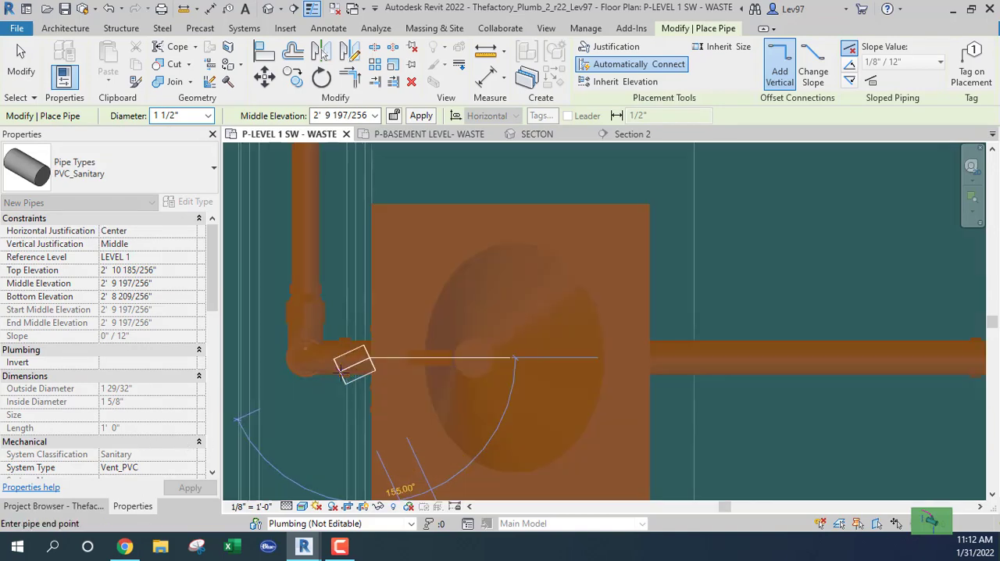
pyautogui.scroll(2, 341, 371)
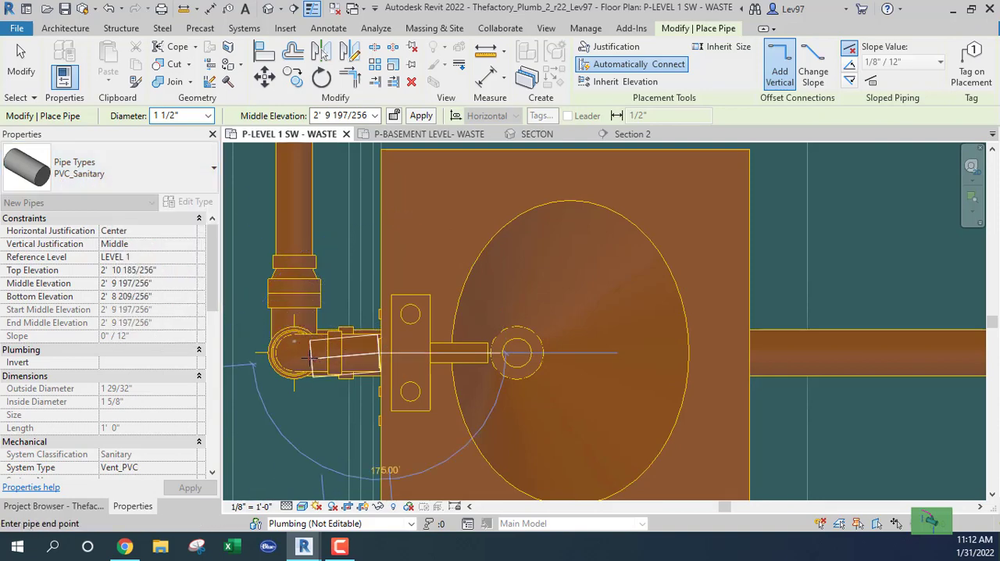
pyautogui.scroll(-2, 66, 428)
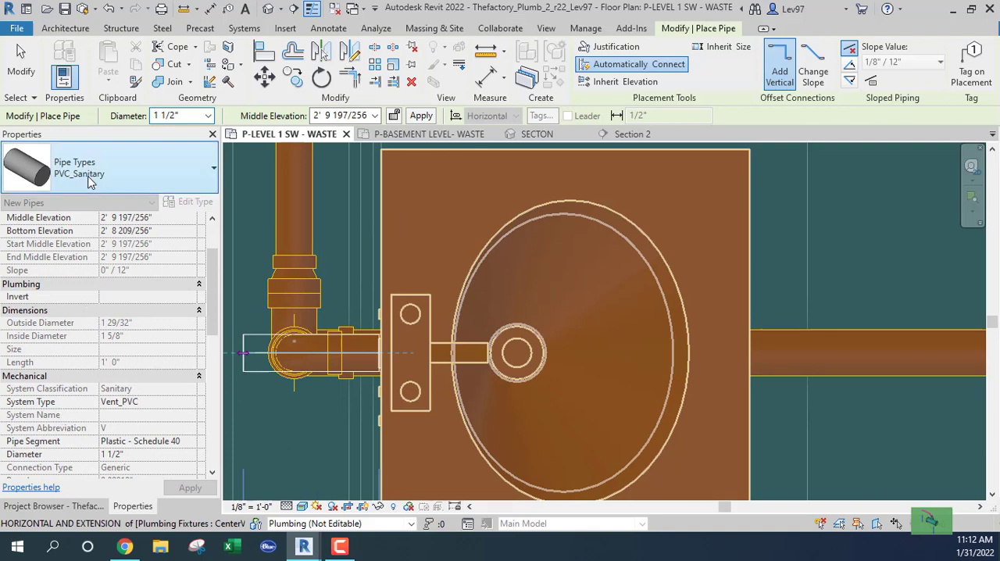
pyautogui.click(300, 352)
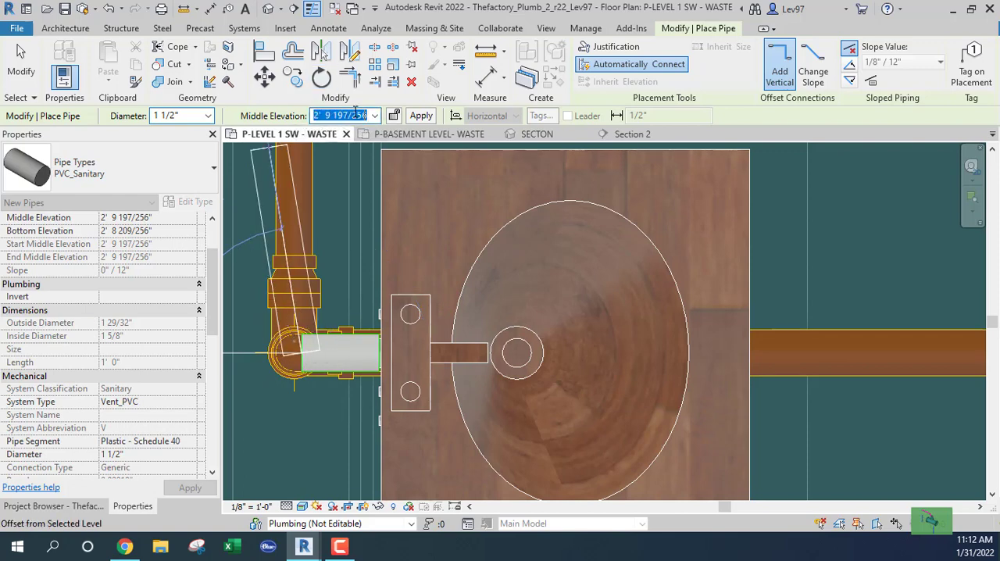
# Raise the vent from that stub to a middle elevation of 11' 0" and run it northeast at 45° over the lavatory
pyautogui.write("11' 0")
pyautogui.press('Return')
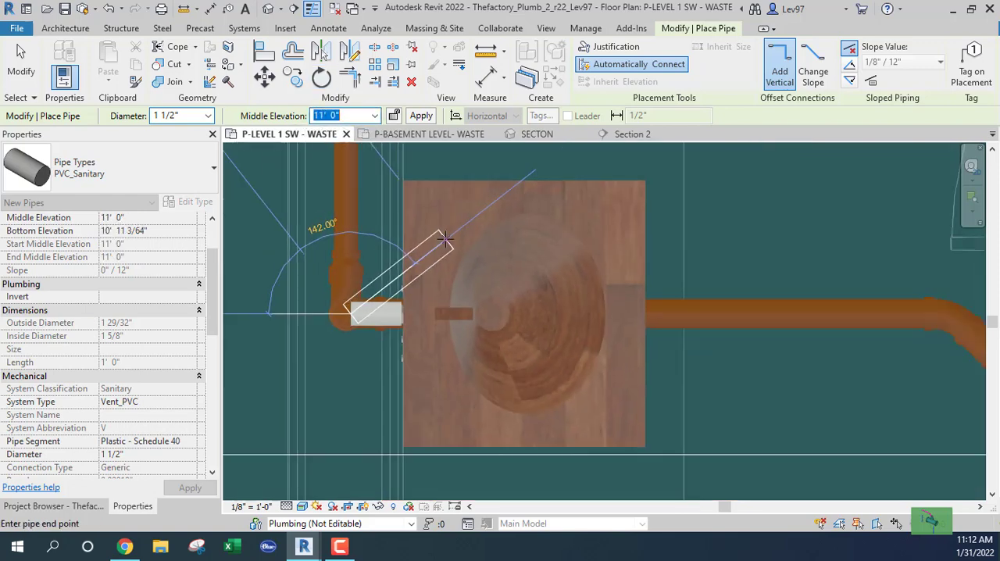
pyautogui.scroll(-2, 445, 242)
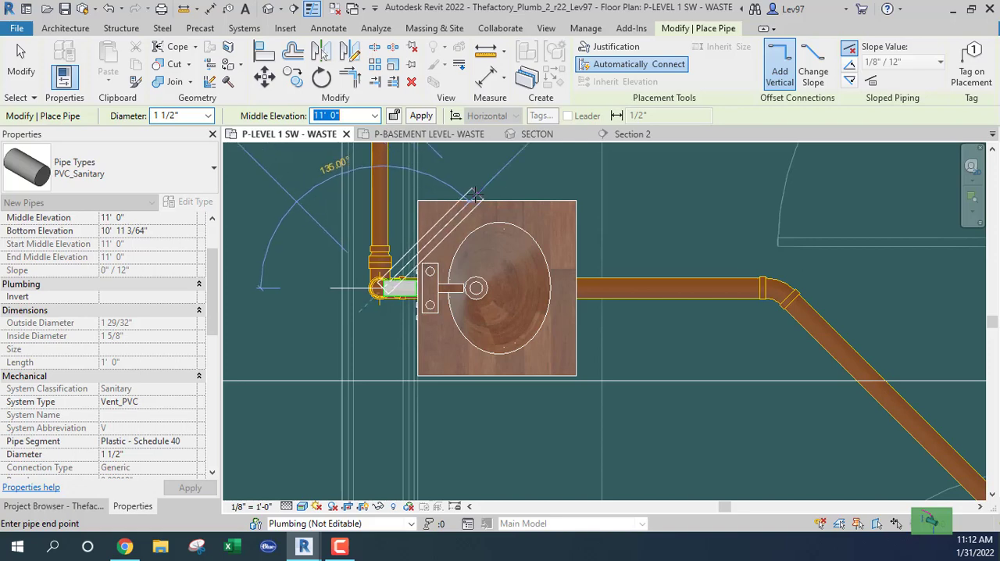
pyautogui.click(485, 192)
# Continue the 1 1/2" vent straight north past the remaining west lavatories, then turn it a short distance east below the horizontal waste main
pyautogui.moveTo(485, 193); pyautogui.dragTo(508, 386, button='middle')
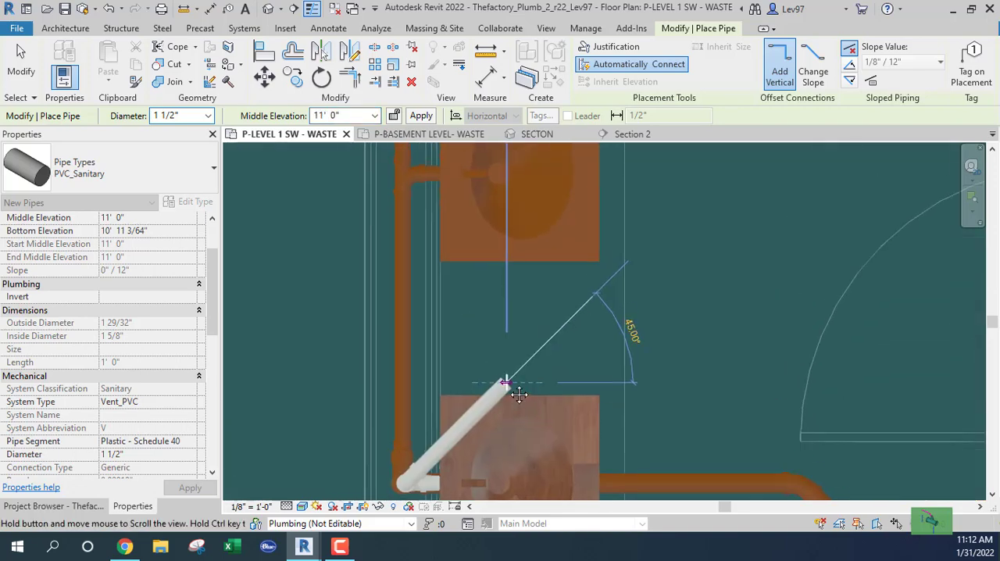
pyautogui.scroll(-3, 508, 381)
pyautogui.moveTo(519, 225); pyautogui.dragTo(487, 400, button='middle')
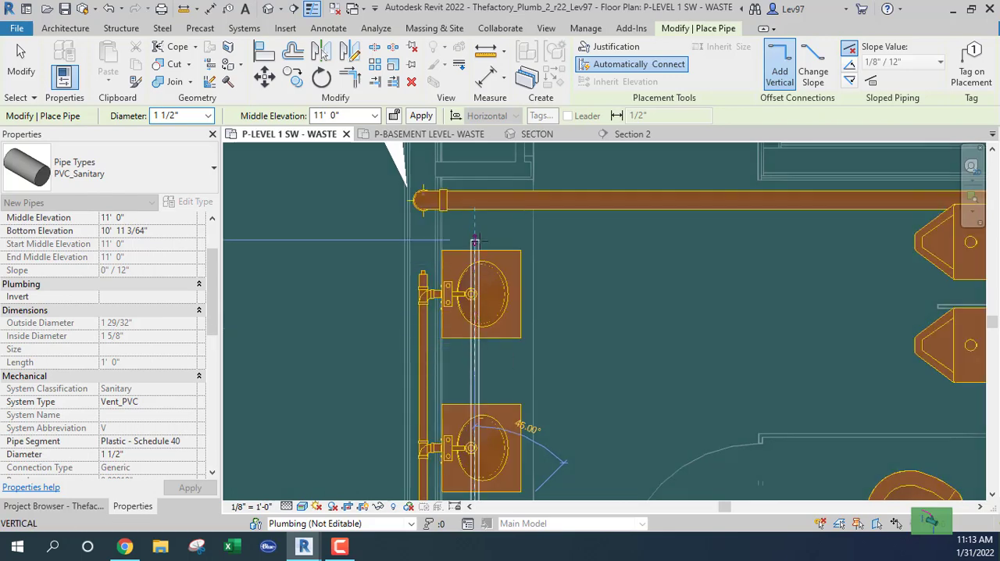
pyautogui.click(475, 241)
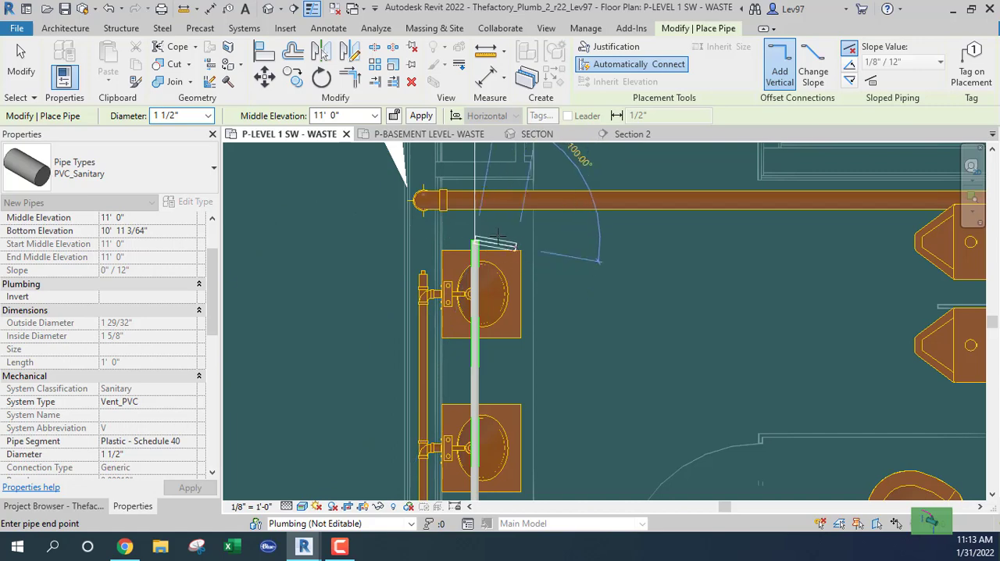
pyautogui.click(506, 240)
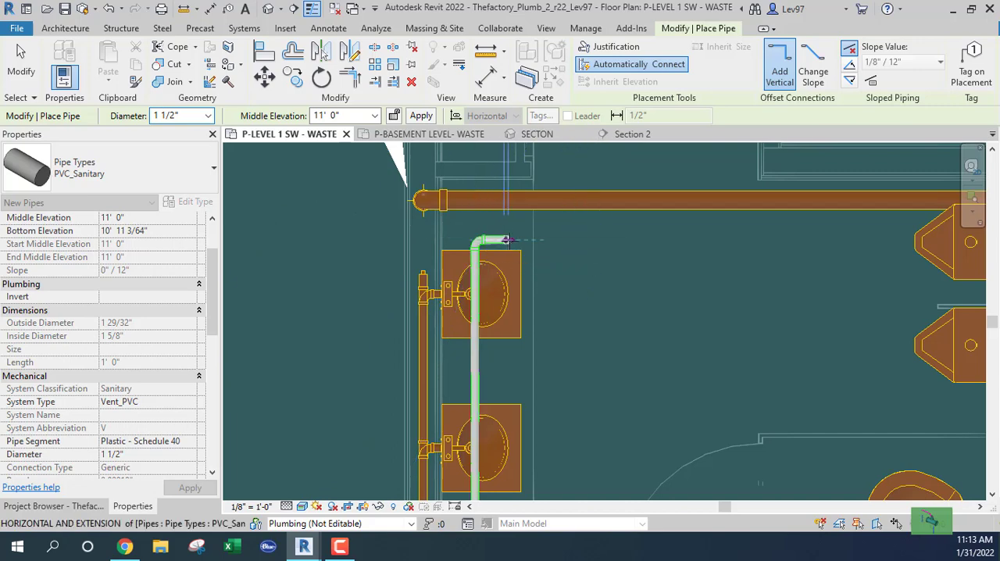
# Increase the vent diameter to 2" and continue the pipe east, parallel to the horizontal waste main
pyautogui.click(208, 115)
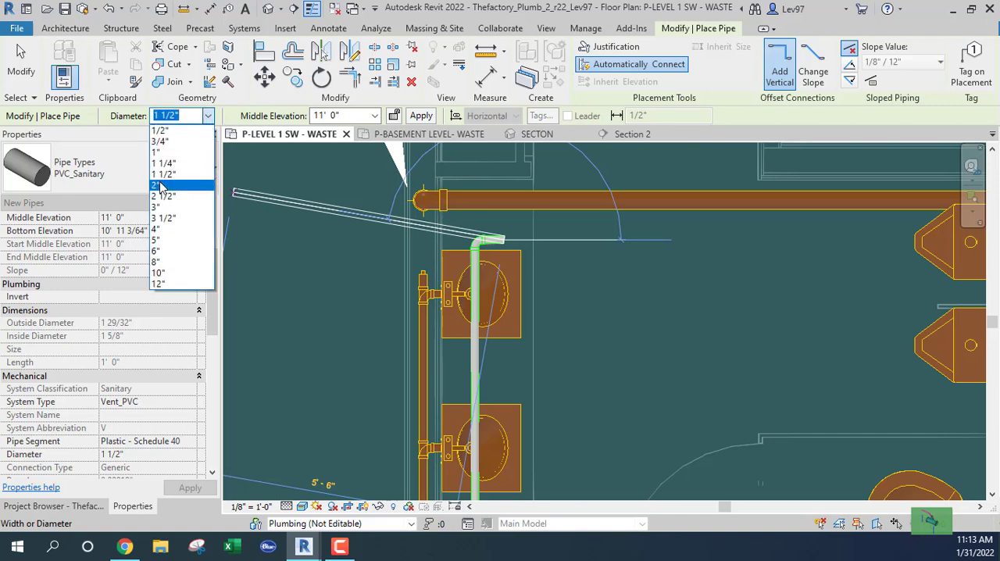
pyautogui.click(159, 186)
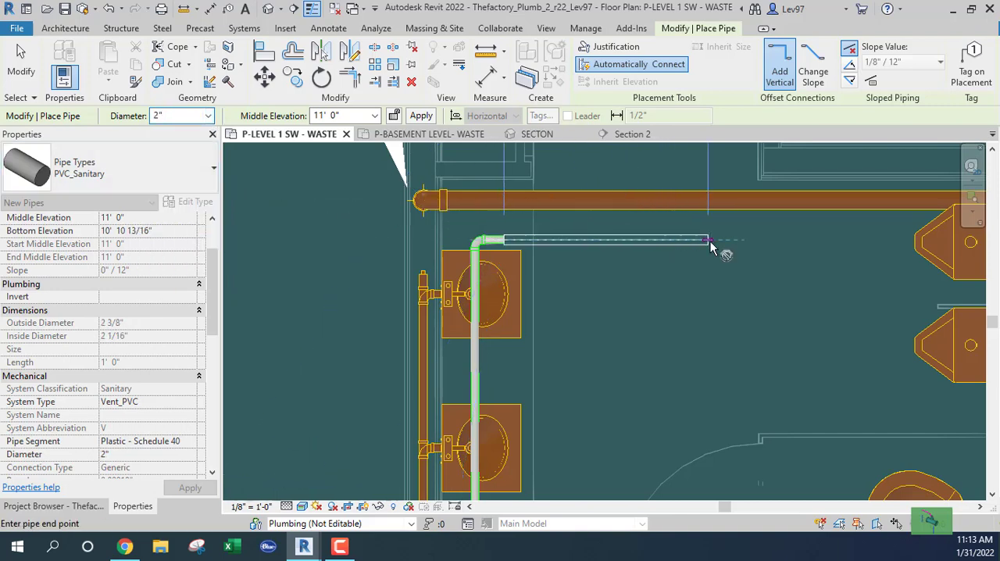
pyautogui.click(712, 247)
pyautogui.press('Escape')
pyautogui.press('Escape')
pyautogui.scroll(-2, 635, 316)
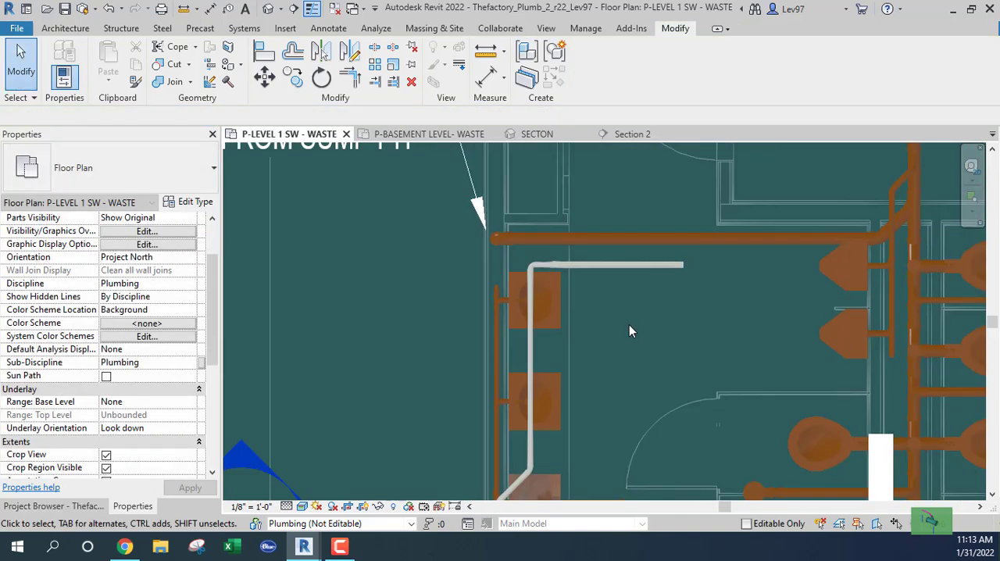
# Draw a 1 1/2" vent stub from the middle west lavatory's vent connector west to the waste pipe in the wall
pyautogui.moveTo(551, 429); pyautogui.dragTo(590, 278, button='middle')
pyautogui.scroll(2, 589, 277)
pyautogui.click(583, 273)
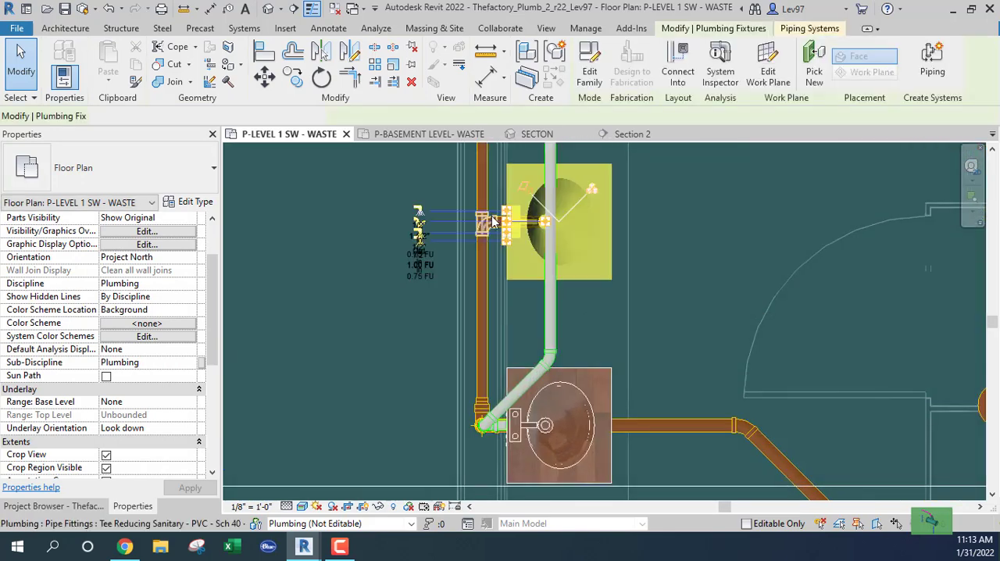
pyautogui.scroll(4, 500, 222)
pyautogui.rightClick(531, 223)
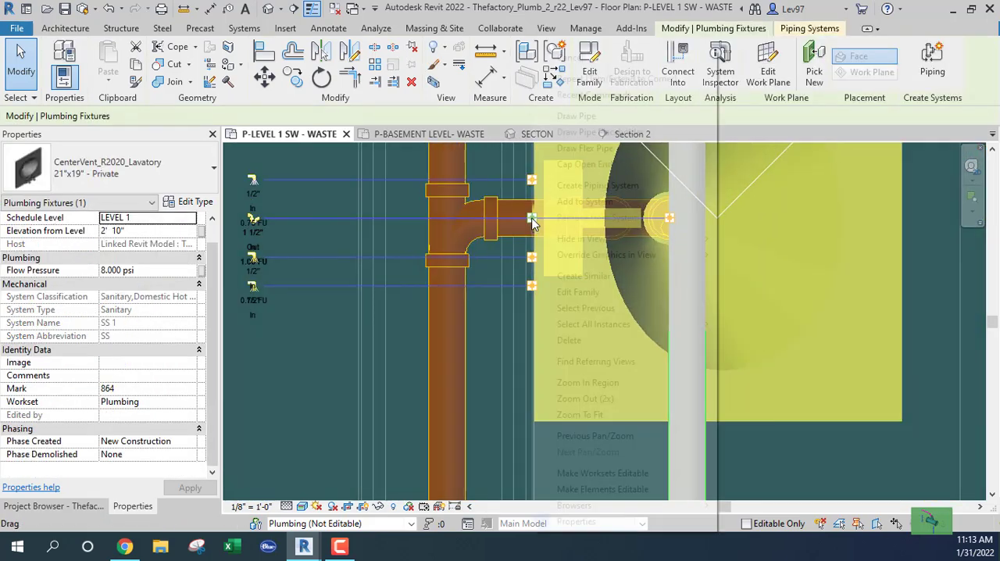
pyautogui.click(571, 115)
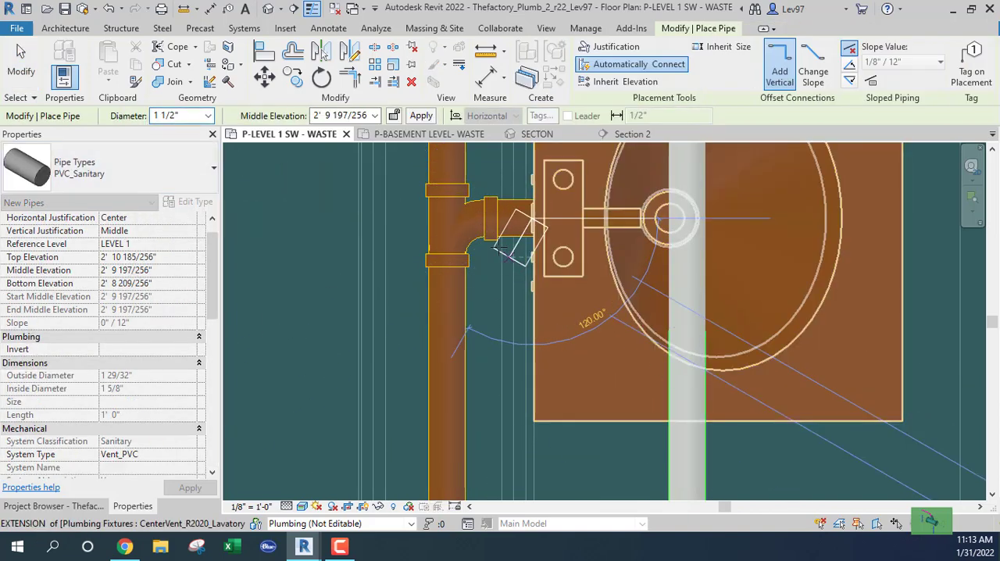
pyautogui.click(453, 217)
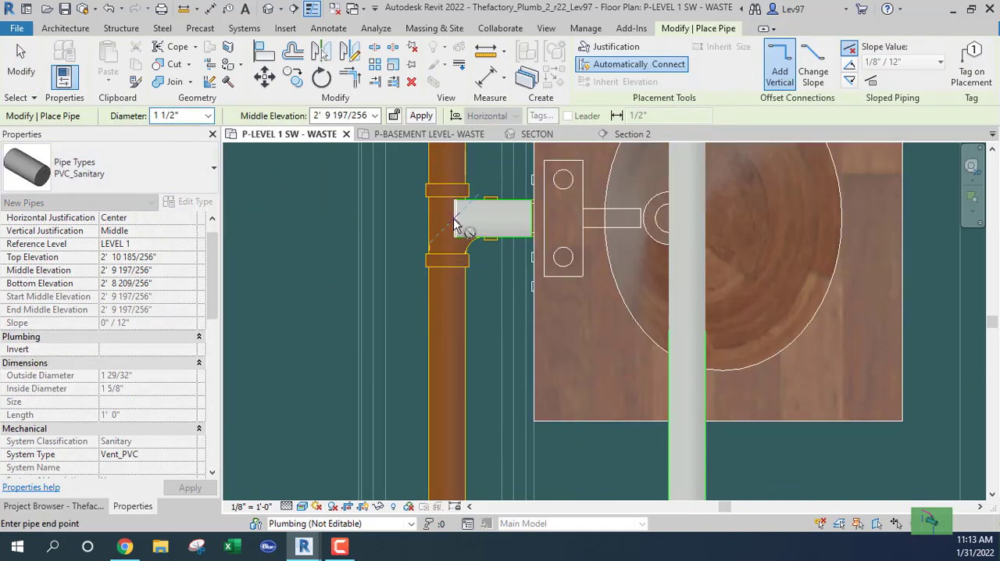
# Raise the middle lavatory's vent to 11' 0" and draw a short 45° branch northeast toward the overhead vent line
pyautogui.click(355, 114)
pyautogui.write('1')
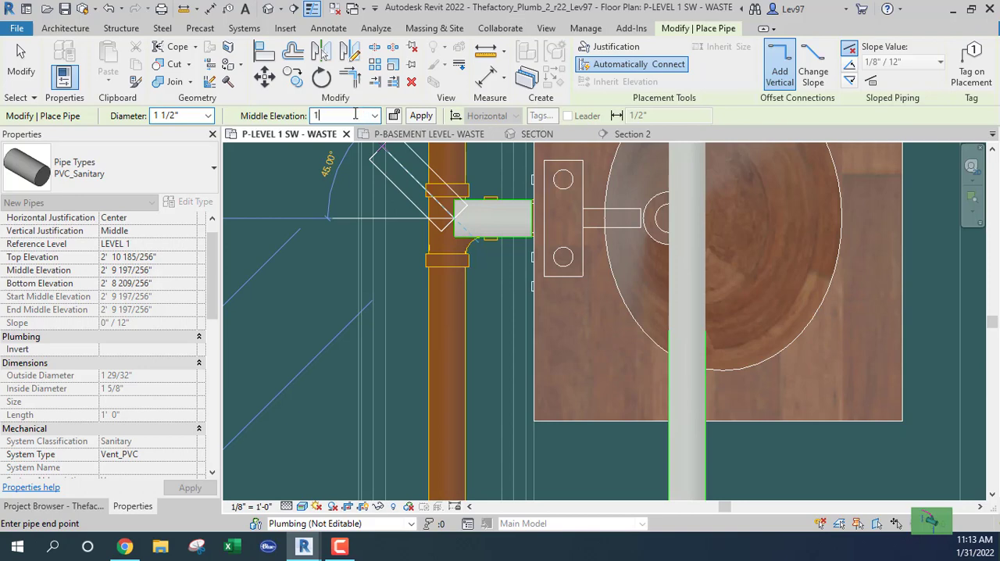
pyautogui.write('1')
pyautogui.press('Return')
pyautogui.moveTo(561, 185); pyautogui.dragTo(444, 403, button='middle')
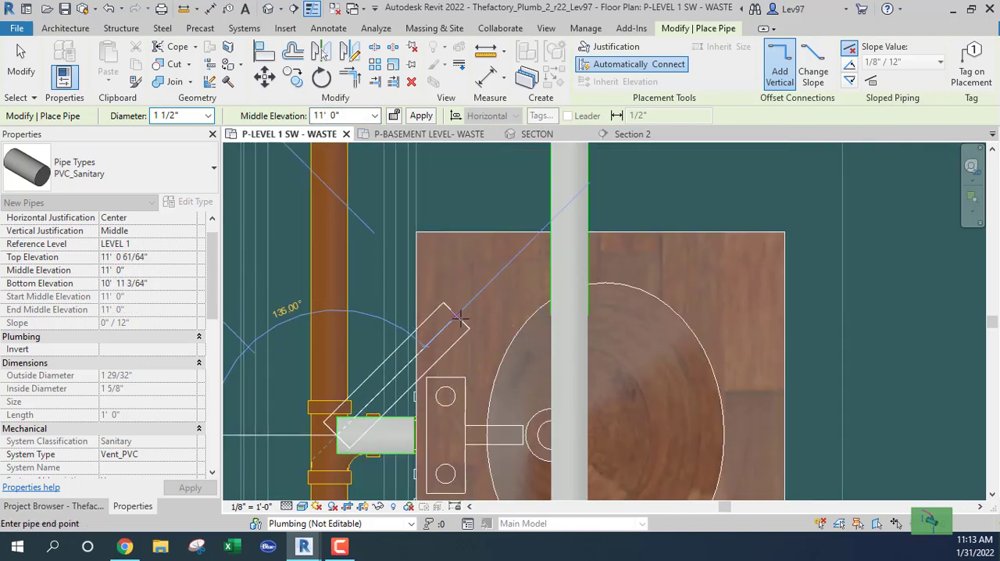
pyautogui.click(461, 318)
pyautogui.press('Escape')
pyautogui.press('Escape')
# Extend the middle lavatory's diagonal vent branch to join the north-south vent pipe using Trim/Extend Single Element
pyautogui.scroll(-2, 468, 321)
pyautogui.moveTo(498, 323); pyautogui.dragTo(499, 361, button='middle')
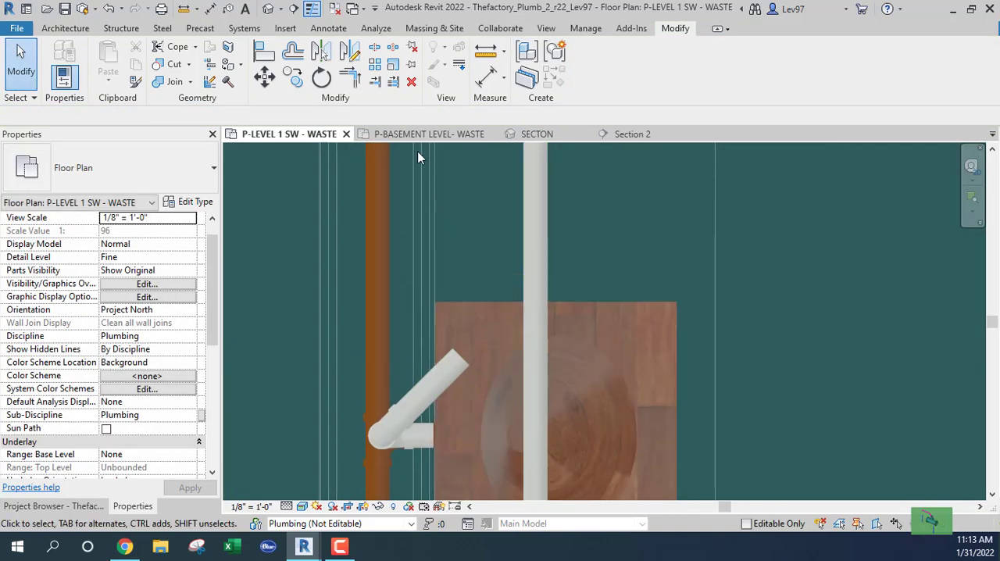
pyautogui.click(379, 84)
pyautogui.click(539, 256)
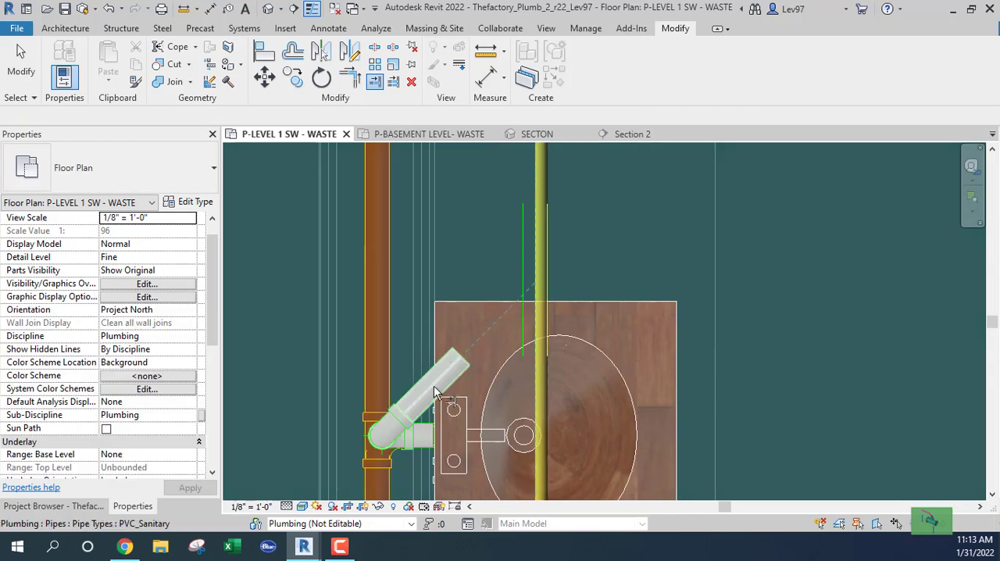
pyautogui.click(434, 385)
pyautogui.press('Escape')
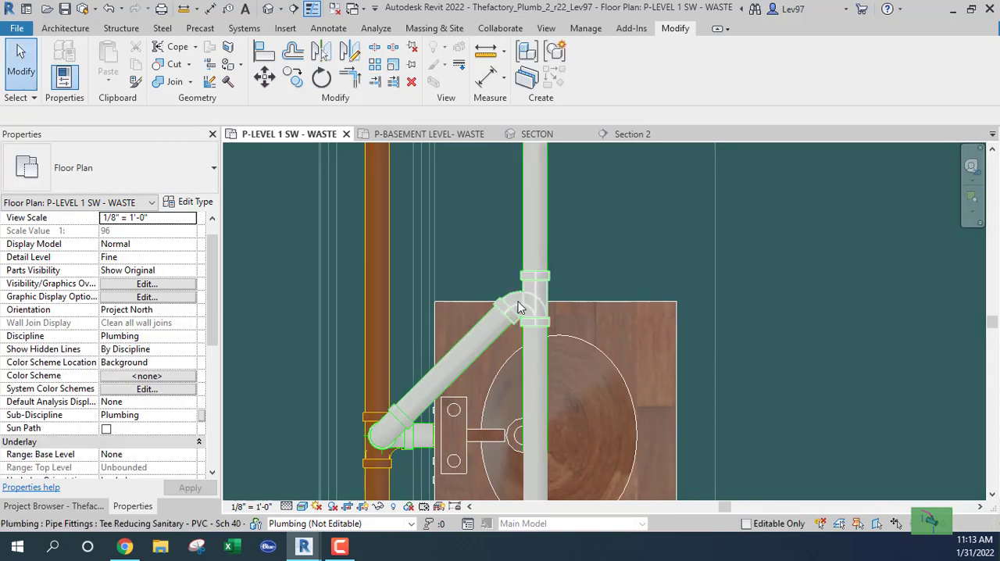
# Change the tee joining the middle lavatory's branch to the vent line to Tee Reducing Vent - PVC - Sch 40 - DWV, Standard
pyautogui.click(515, 307)
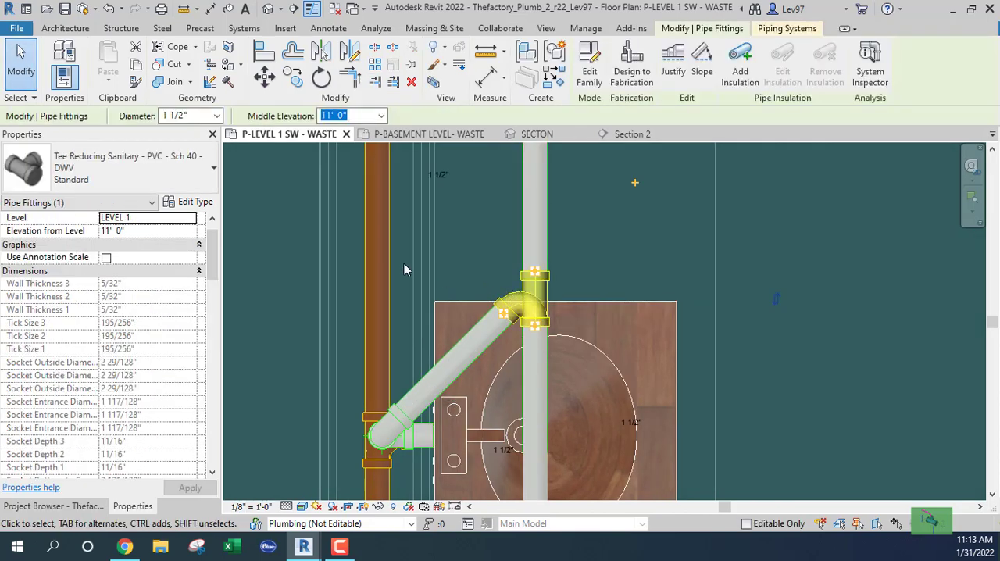
pyautogui.click(174, 178)
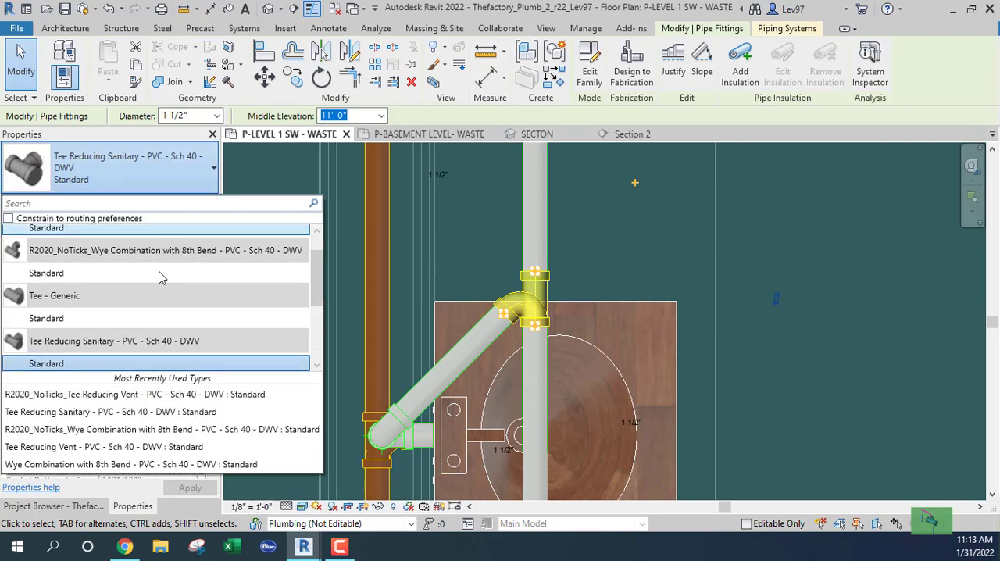
pyautogui.scroll(1, 140, 318)
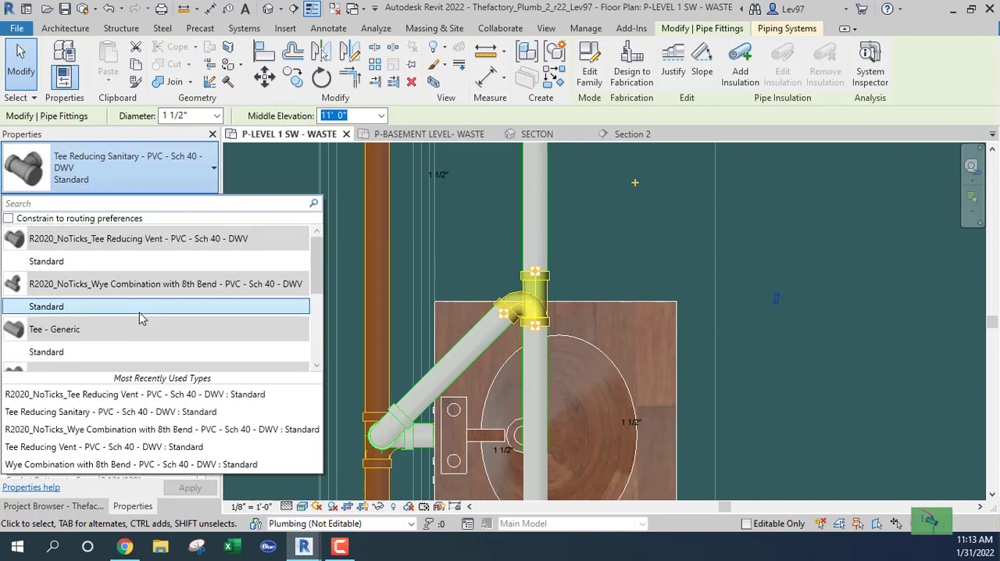
pyautogui.scroll(-2, 139, 315)
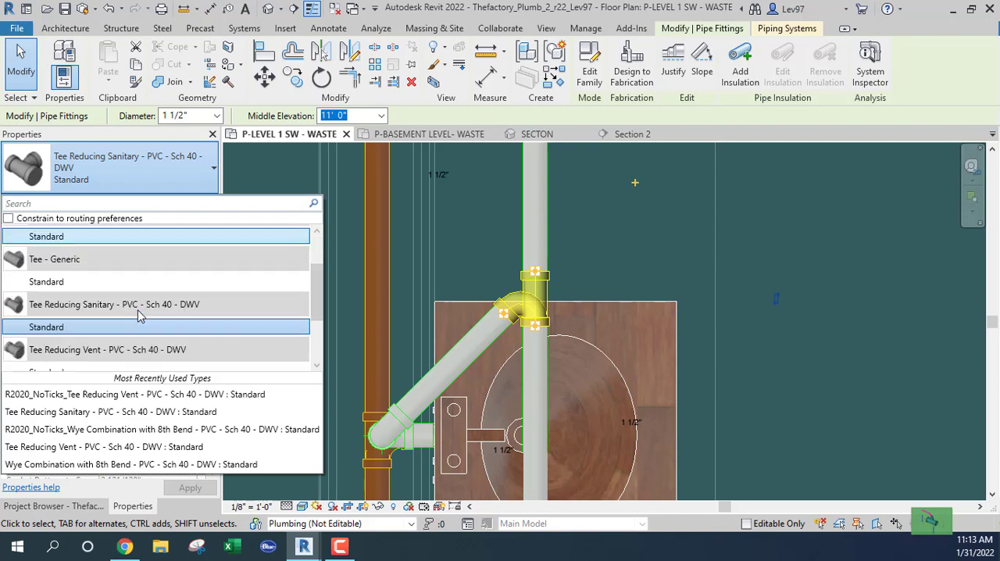
pyautogui.scroll(-2, 140, 307)
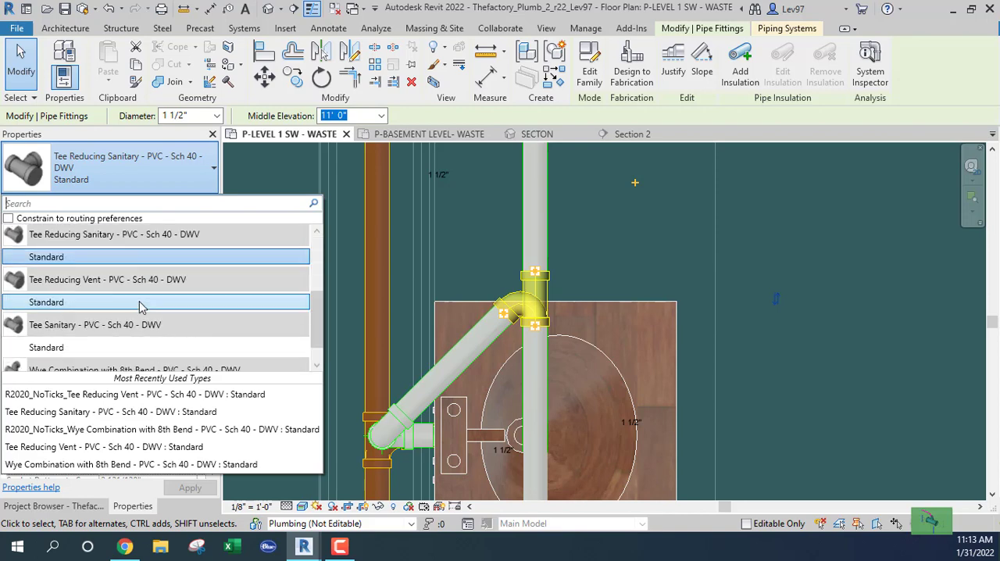
pyautogui.click(47, 306)
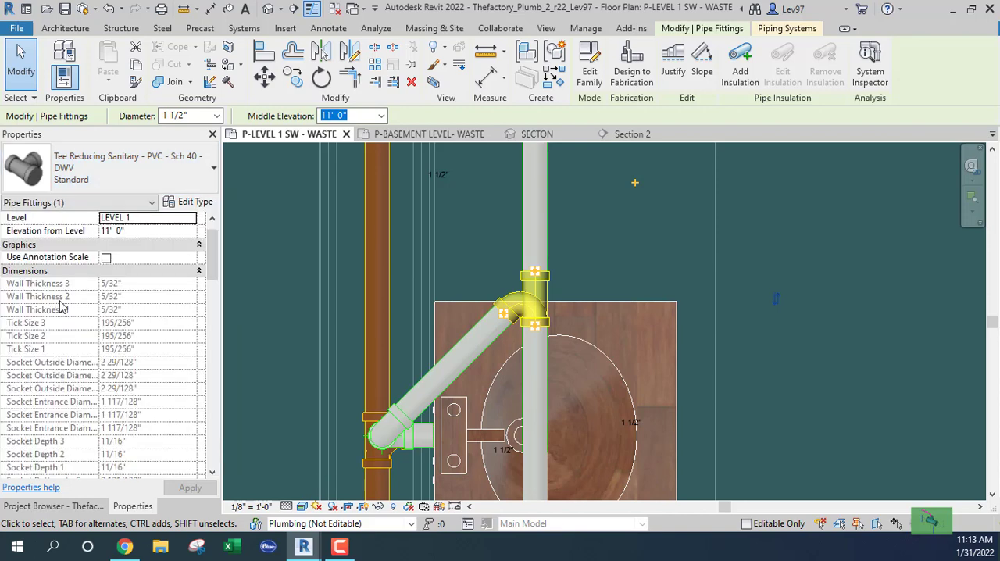
pyautogui.click(484, 226)
# Move the 2" horizontal vent pipe north so it runs alongside the lower edge of the horizontal waste main
pyautogui.scroll(-4, 485, 227)
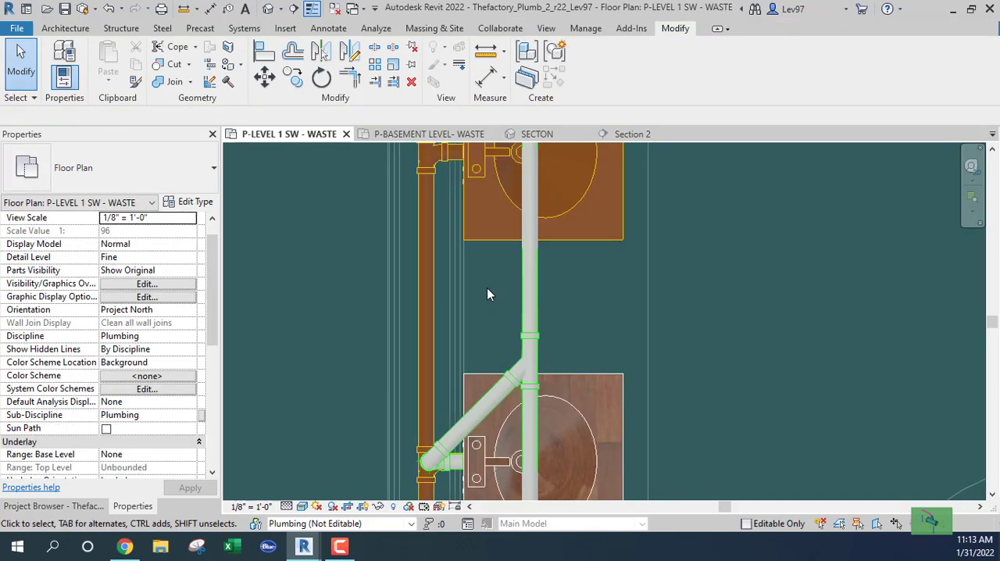
pyautogui.moveTo(486, 287); pyautogui.dragTo(498, 328, button='middle')
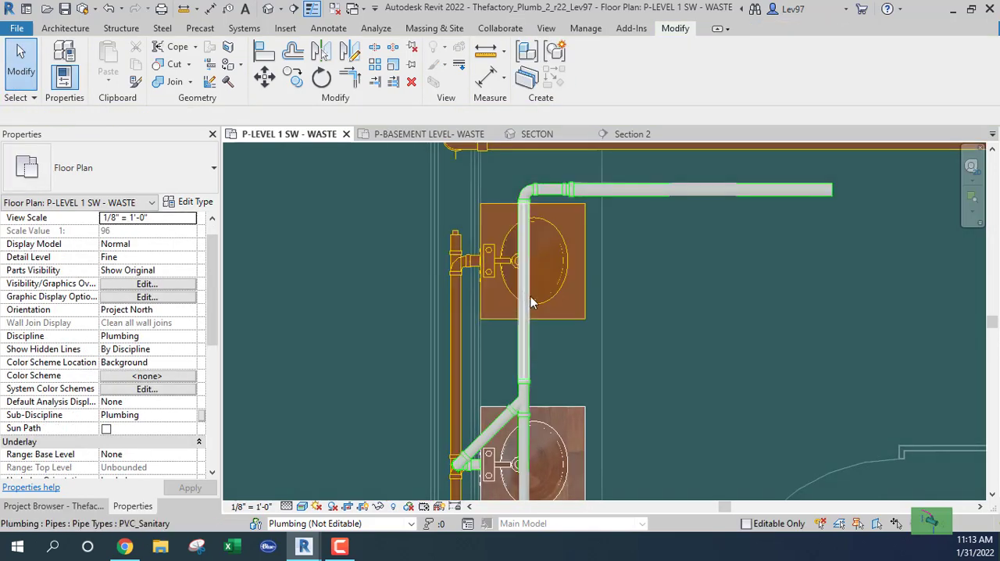
pyautogui.moveTo(537, 246); pyautogui.dragTo(531, 320, button='middle')
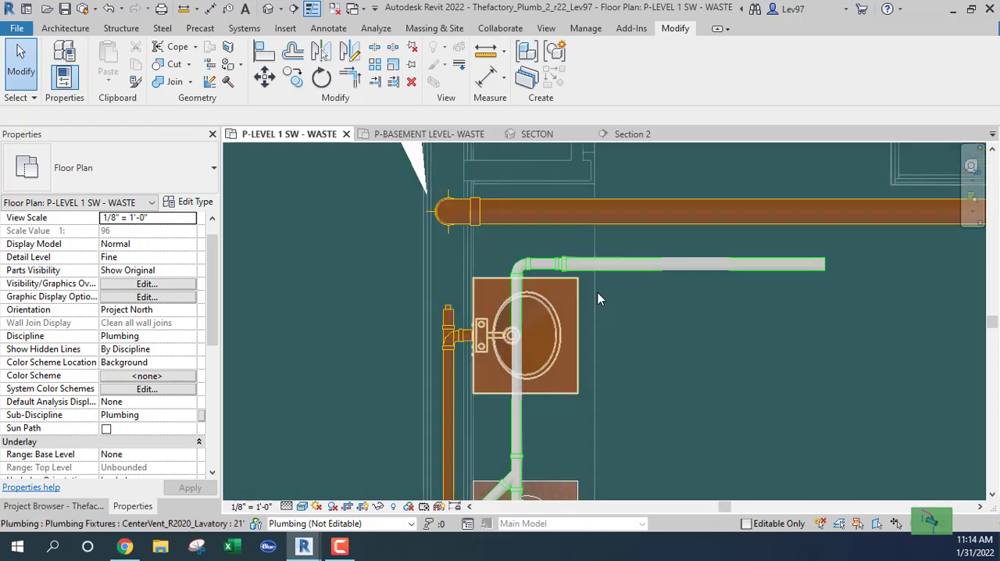
pyautogui.click(646, 266)
pyautogui.moveTo(647, 266); pyautogui.dragTo(622, 247)
# Draw a 1 1/2" vent stub from the northernmost west lavatory's vent connector west toward the waste pipe in the wall
pyautogui.click(469, 343)
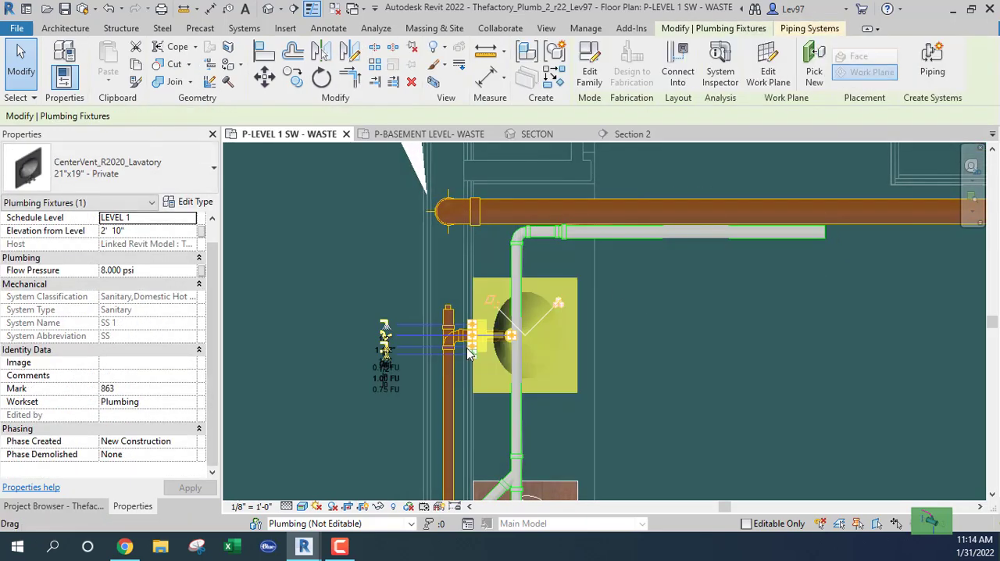
pyautogui.scroll(4, 472, 347)
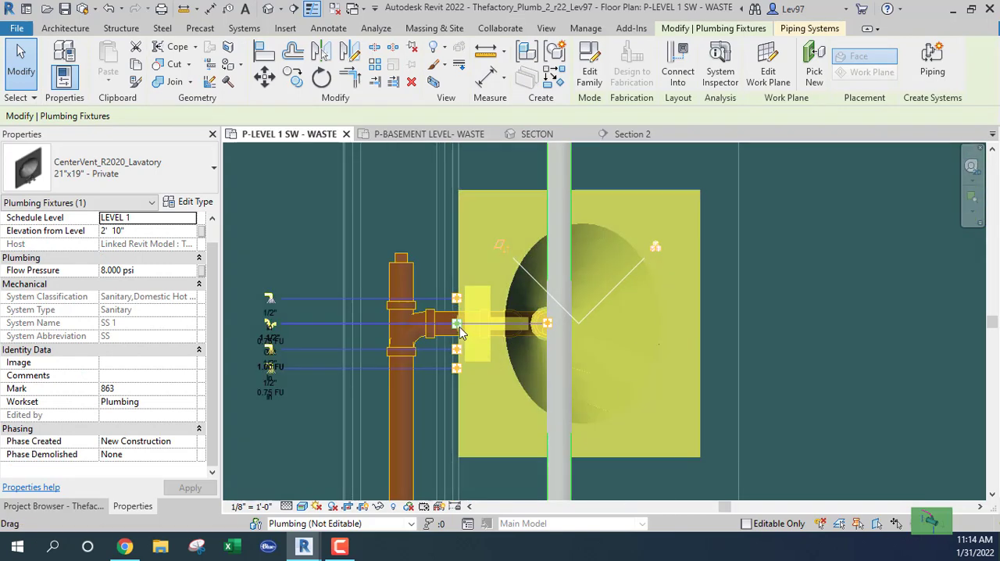
pyautogui.rightClick(459, 326)
pyautogui.click(510, 117)
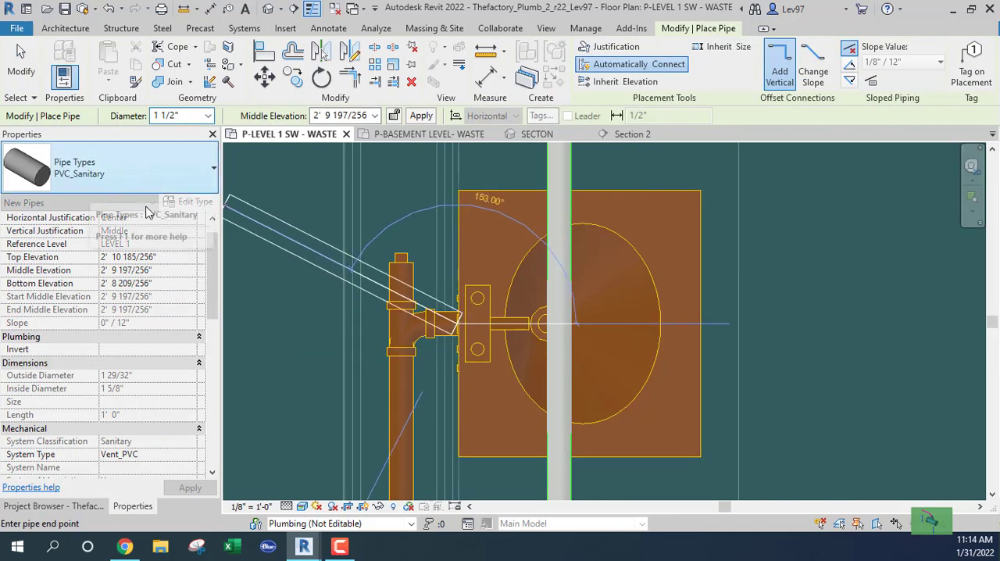
pyautogui.scroll(4, 437, 317)
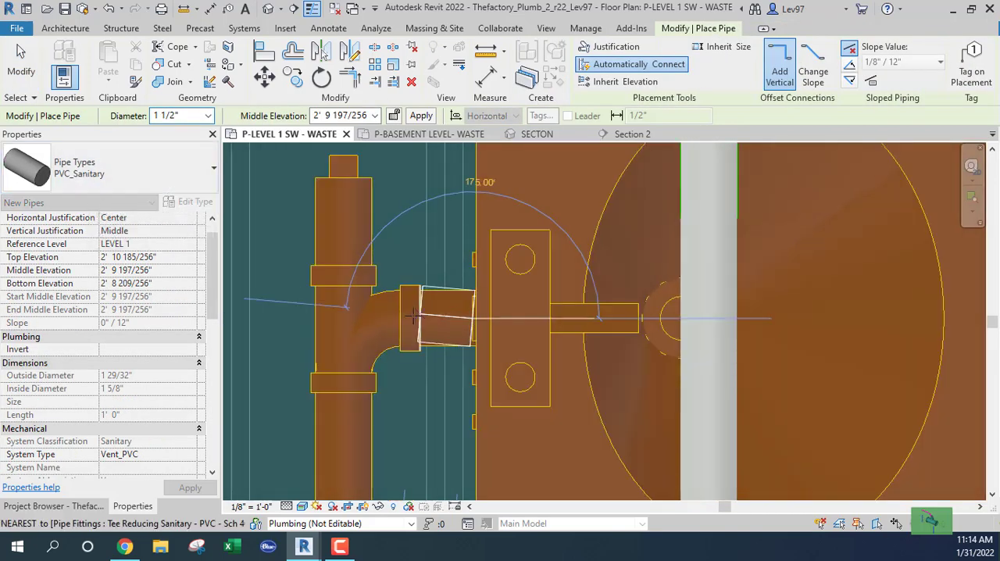
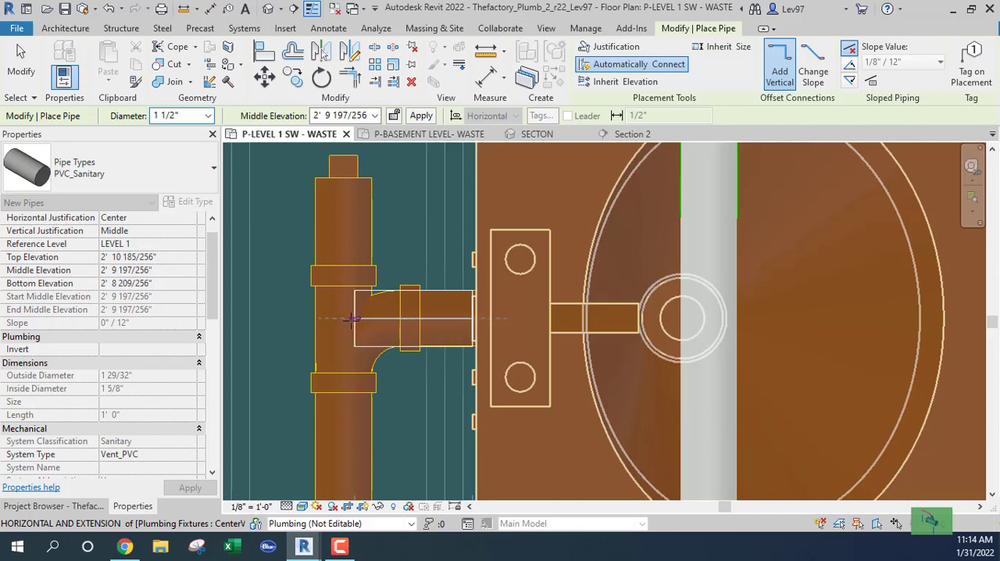
# Raise the northernmost west lavatory's 1 1/2" vent from its stub to 11' 0", then route it 45° northeast and east into the north-south vent pipe
pyautogui.click(349, 317)
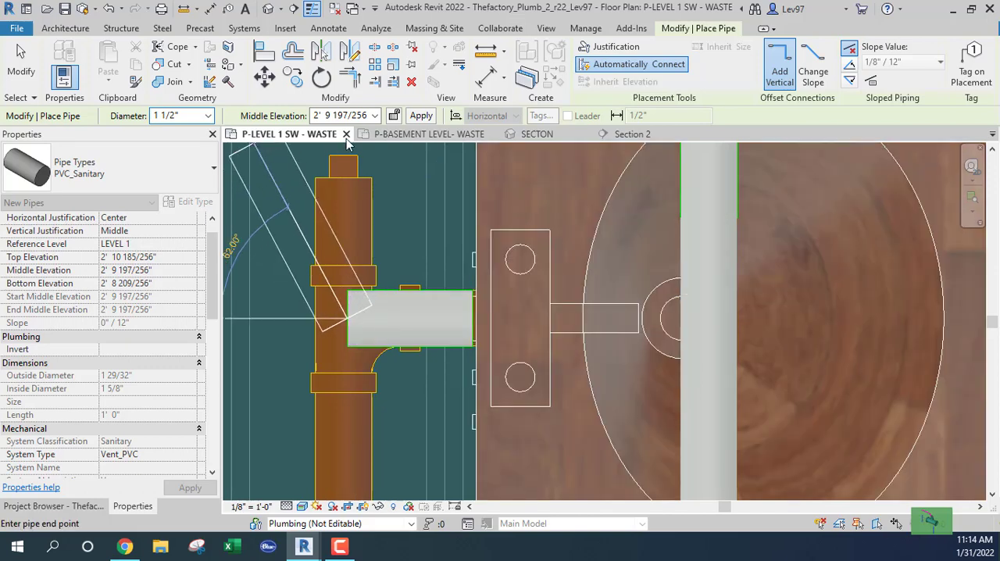
pyautogui.write('1')
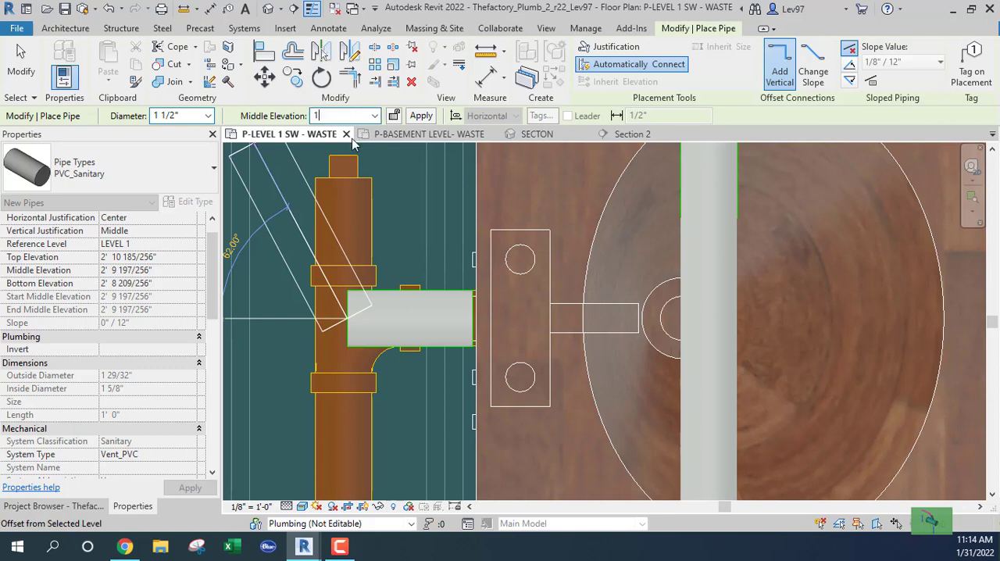
pyautogui.write('1\' 0"')
pyautogui.scroll(-3, 604, 225)
pyautogui.moveTo(601, 221); pyautogui.dragTo(532, 376, button='middle')
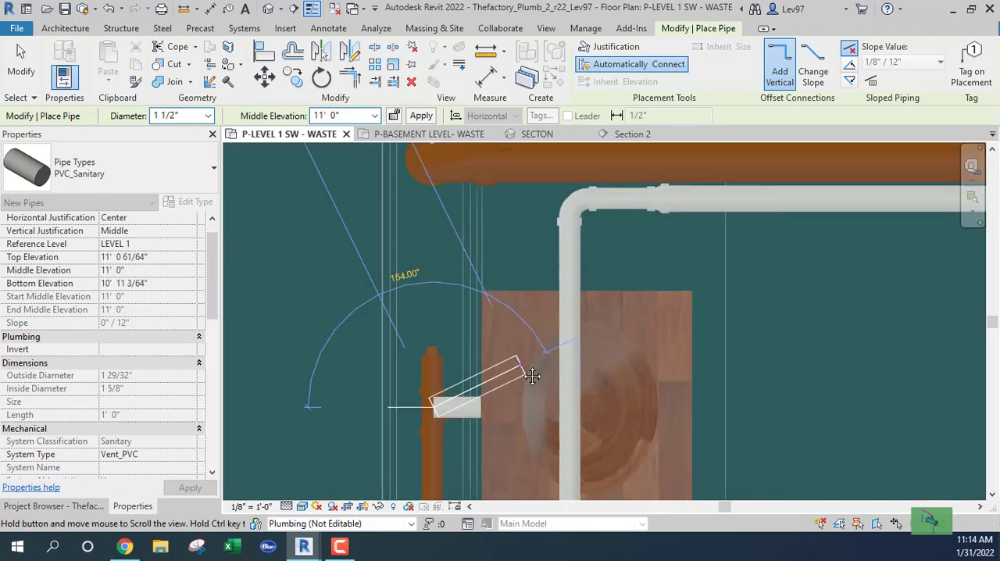
pyautogui.scroll(-3, 539, 334)
pyautogui.moveTo(651, 336); pyautogui.dragTo(663, 256, button='middle')
pyautogui.scroll(4, 521, 271)
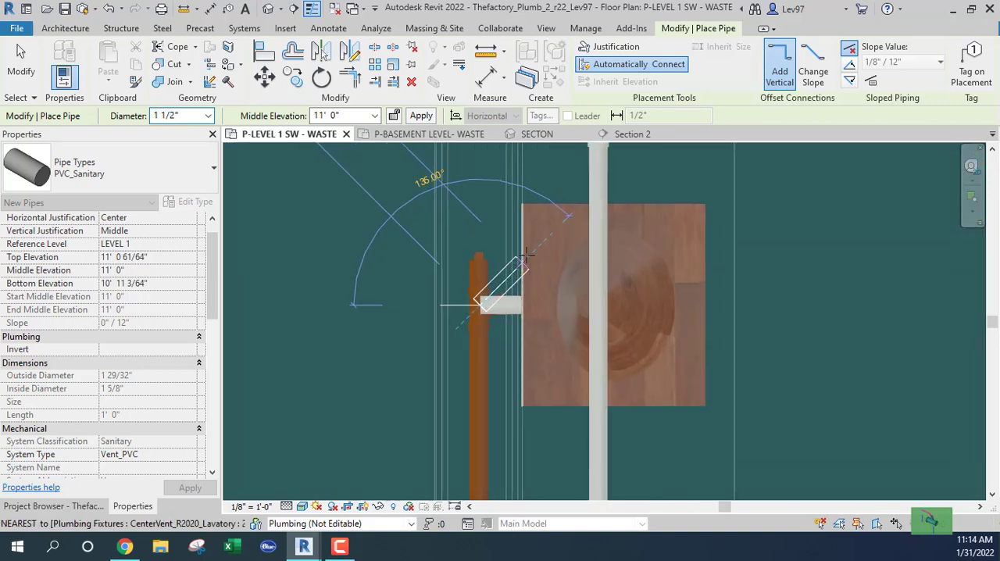
pyautogui.click(526, 253)
pyautogui.click(527, 253)
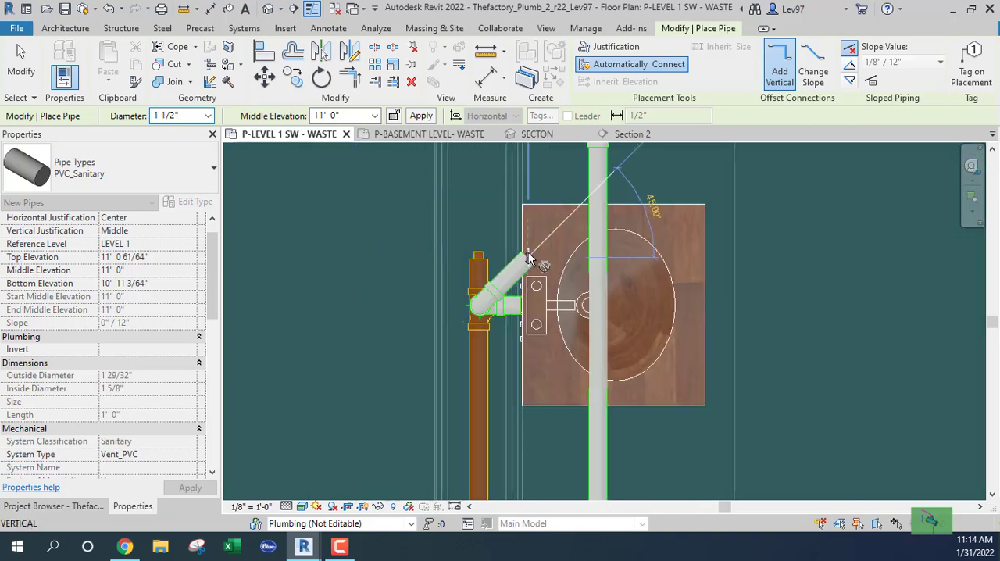
pyautogui.click(597, 252)
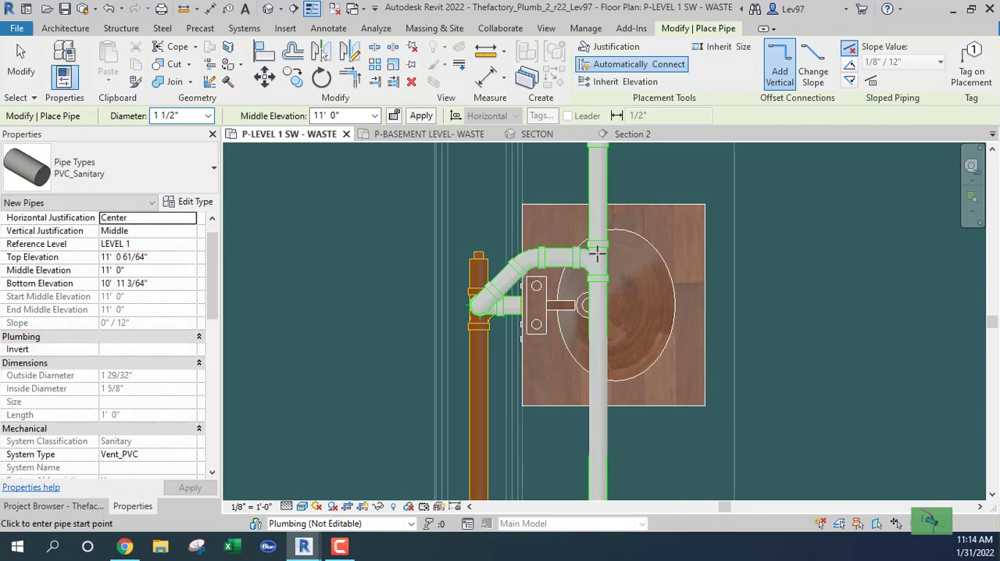
pyautogui.press('Escape')
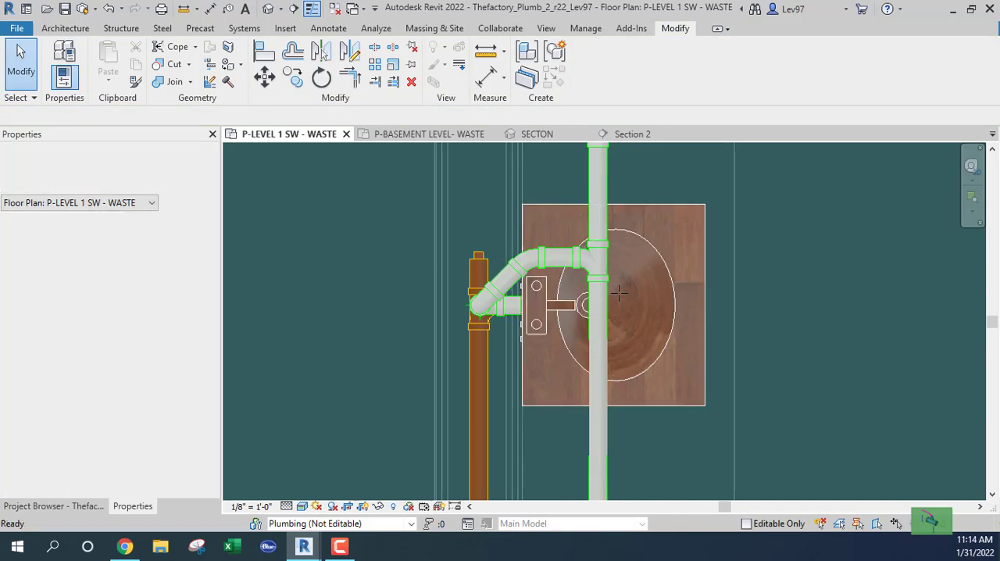
# Change the tee joining the northernmost west lavatory's branch to the vent line to Tee Reducing Vent - PVC - Sch 40 - DWV, Standard
pyautogui.click(582, 266)
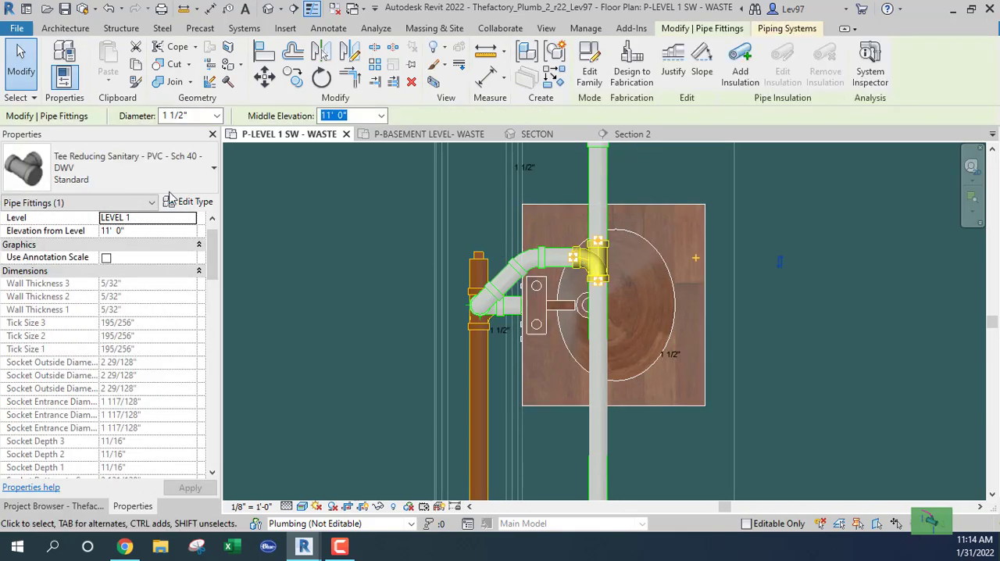
pyautogui.click(148, 176)
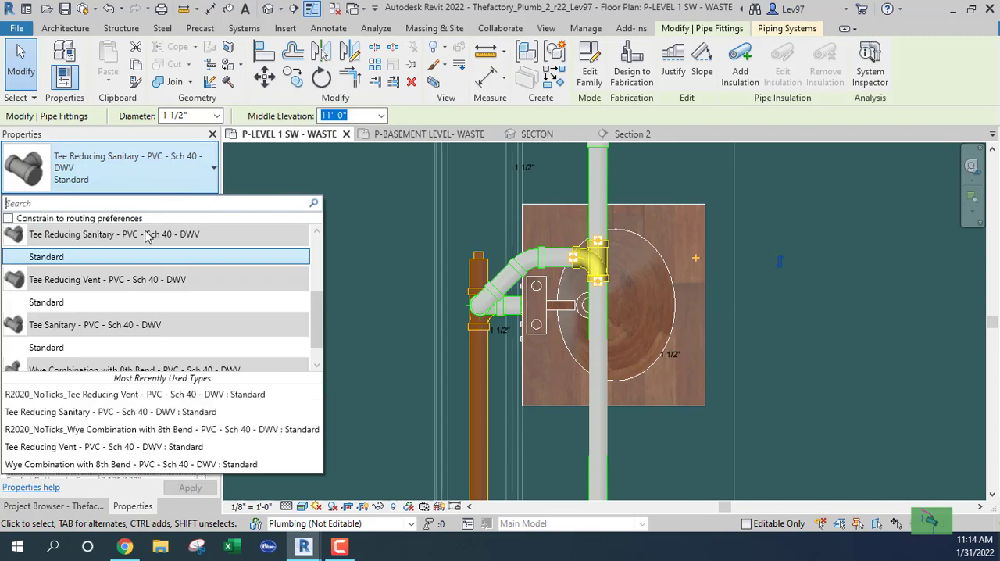
pyautogui.click(84, 305)
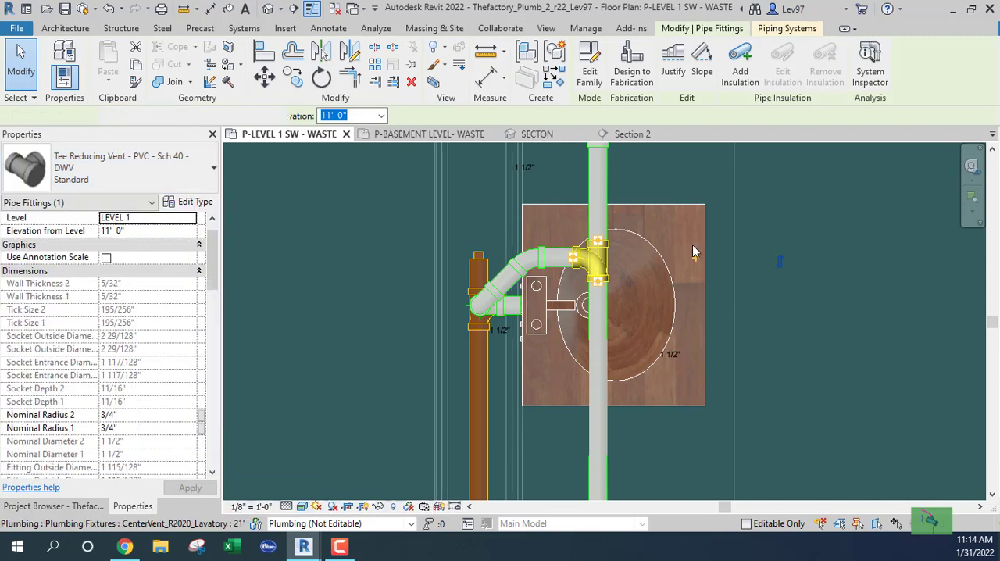
pyautogui.click(733, 256)
# Nudge the 2" horizontal vent pipe south, leaving a gap between it and the horizontal waste main
pyautogui.scroll(-1, 726, 252)
pyautogui.moveTo(726, 254); pyautogui.dragTo(612, 372, button='middle')
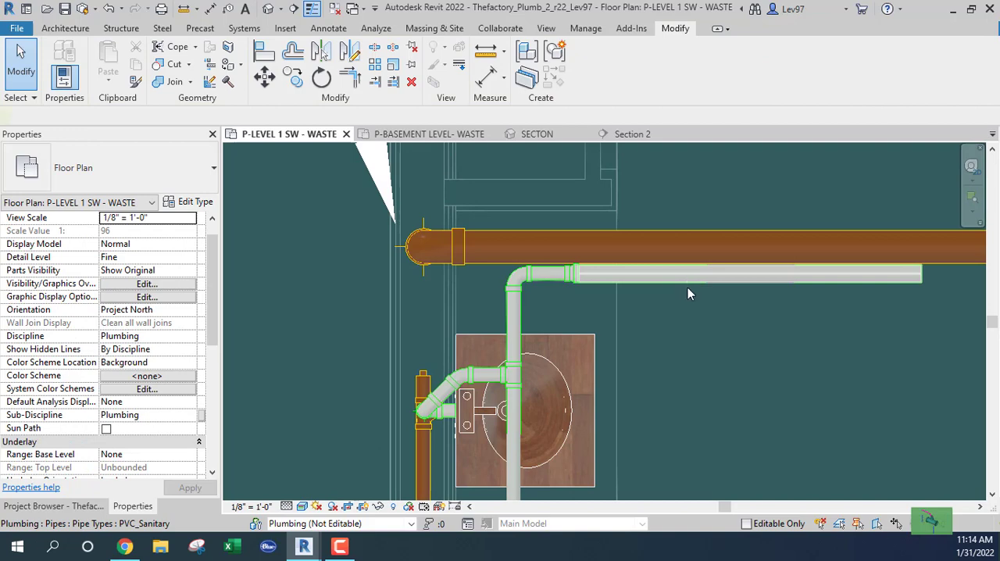
pyautogui.click(688, 287)
pyautogui.press('Down')
pyautogui.press('Down')
pyautogui.press('Down')
pyautogui.press('Down')
pyautogui.press('Down')
pyautogui.press('Down')
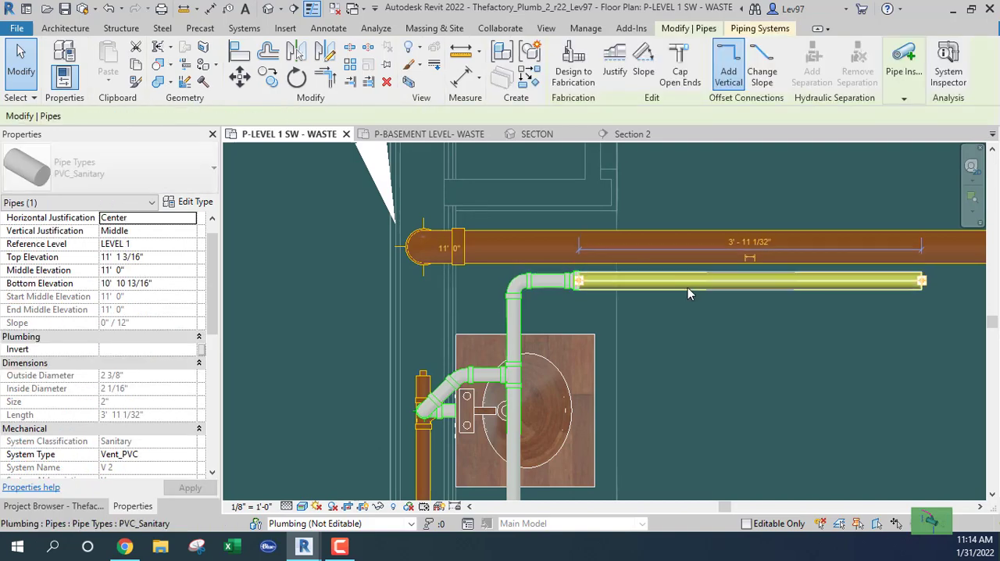
pyautogui.press('Down')
pyautogui.press('Down')
pyautogui.press('Down')
pyautogui.press('Down')
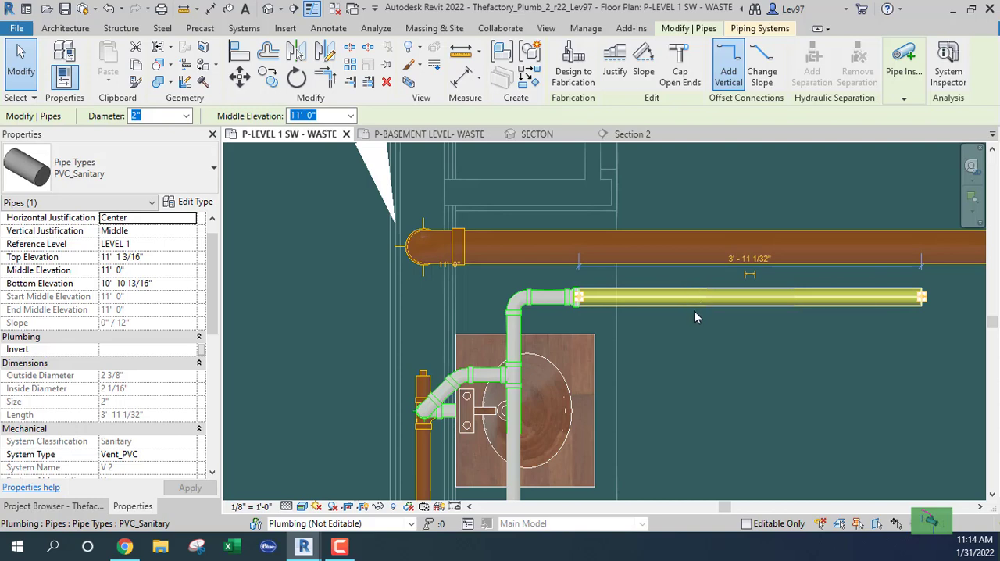
pyautogui.click(688, 334)
# Examine the east restroom's lavatories and waste piping in comparison with the vented west lavatories
pyautogui.scroll(-2, 686, 337)
pyautogui.moveTo(666, 354); pyautogui.dragTo(549, 246, button='middle')
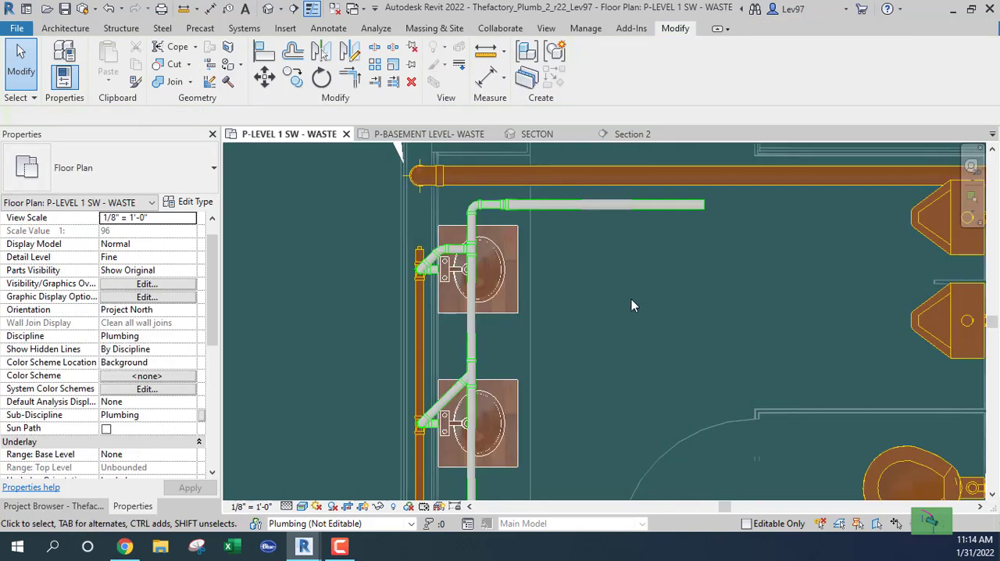
pyautogui.scroll(-2, 635, 307)
pyautogui.moveTo(673, 323); pyautogui.dragTo(481, 244, button='middle')
pyautogui.moveTo(713, 309); pyautogui.dragTo(532, 263, button='middle')
pyautogui.scroll(2, 678, 302)
pyautogui.scroll(-2, 670, 306)
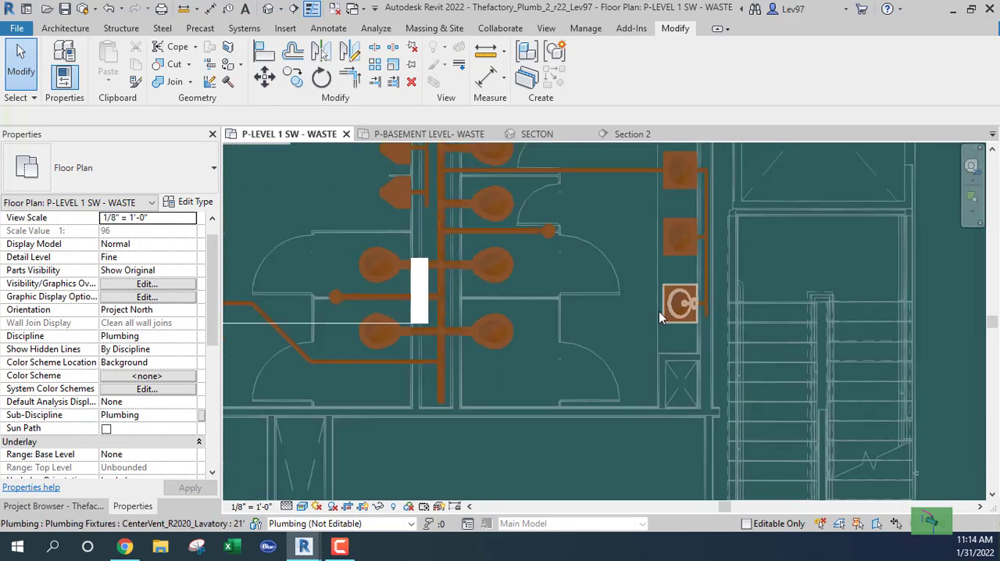
pyautogui.scroll(-1, 658, 311)
pyautogui.press('Tab')
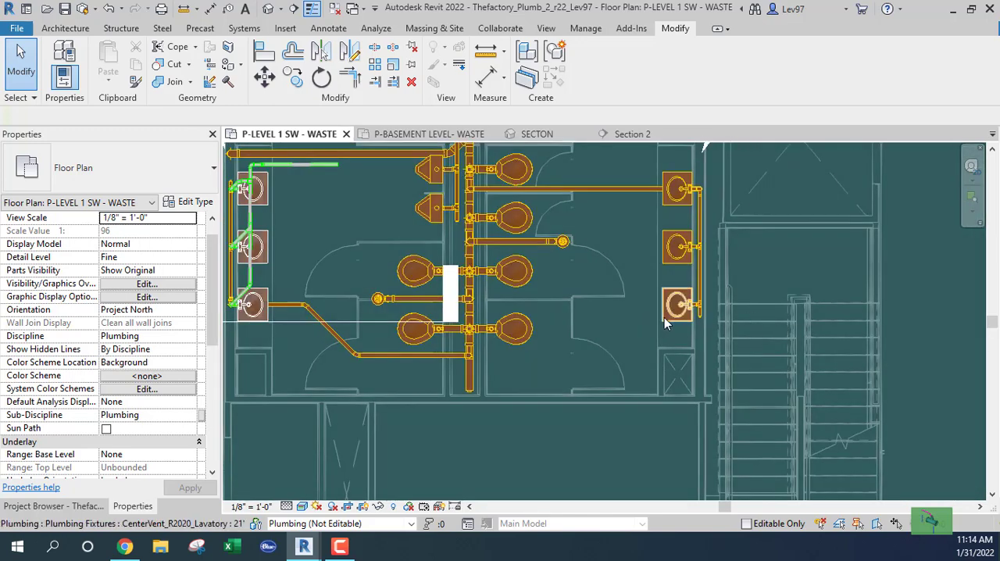
pyautogui.scroll(2, 666, 323)
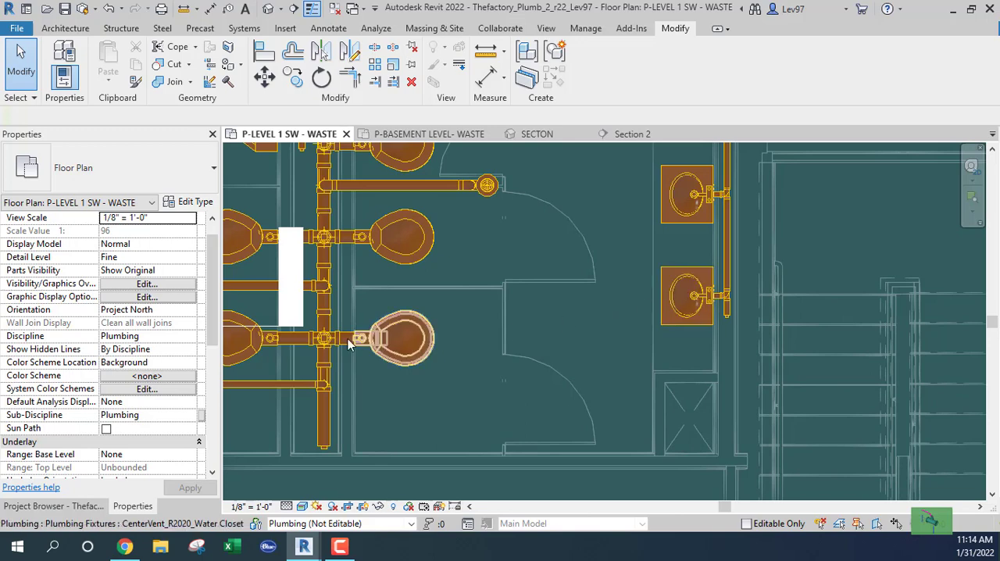
pyautogui.moveTo(315, 252); pyautogui.dragTo(599, 331, button='middle')
pyautogui.moveTo(348, 284); pyautogui.dragTo(534, 285, button='middle')
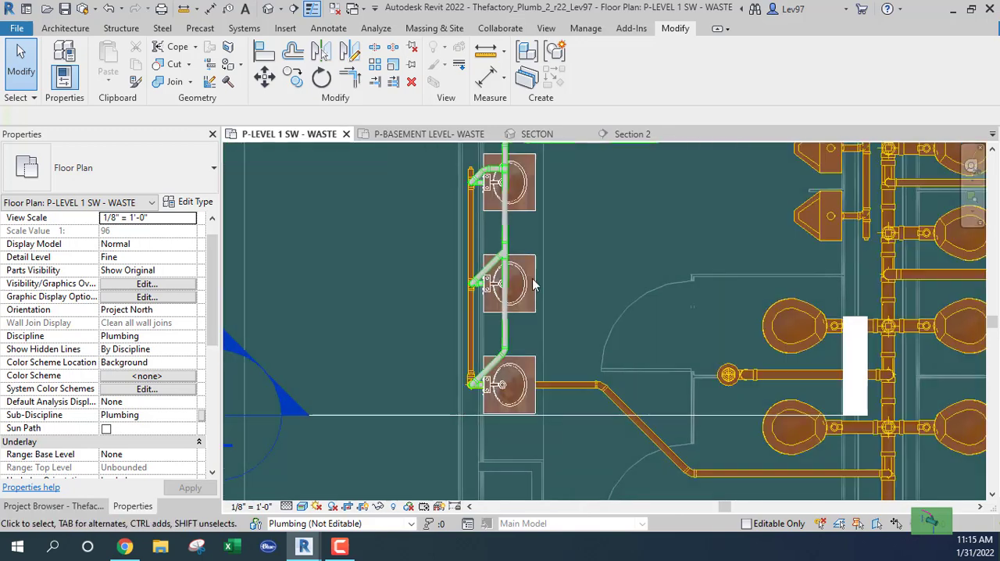
# Set the Junction fitting in the PVC_Sanitary pipe type's routing preferences to Tee Reducing Vent - PVC - Sch 40 - DWV: Standard
pyautogui.click(506, 225)
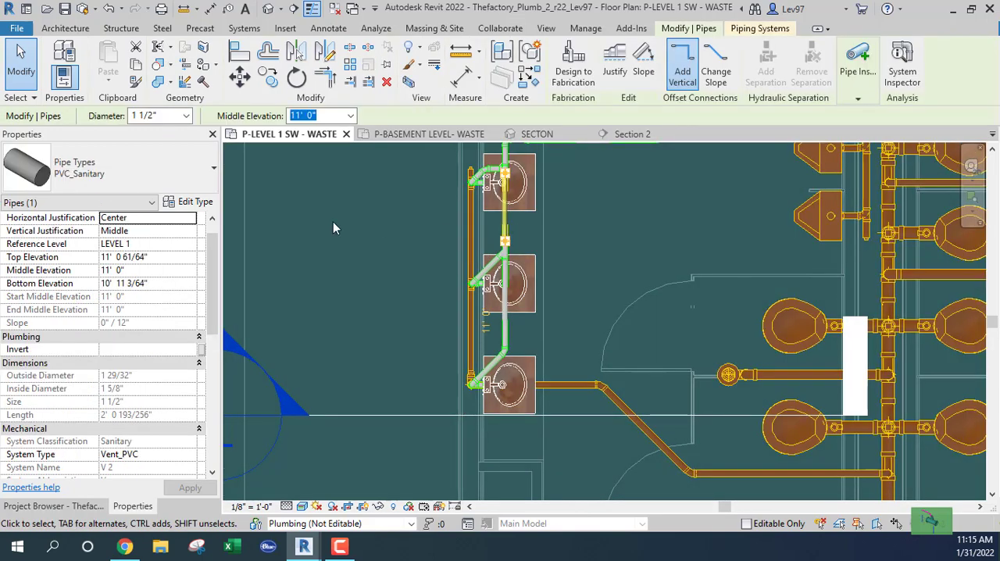
pyautogui.click(195, 203)
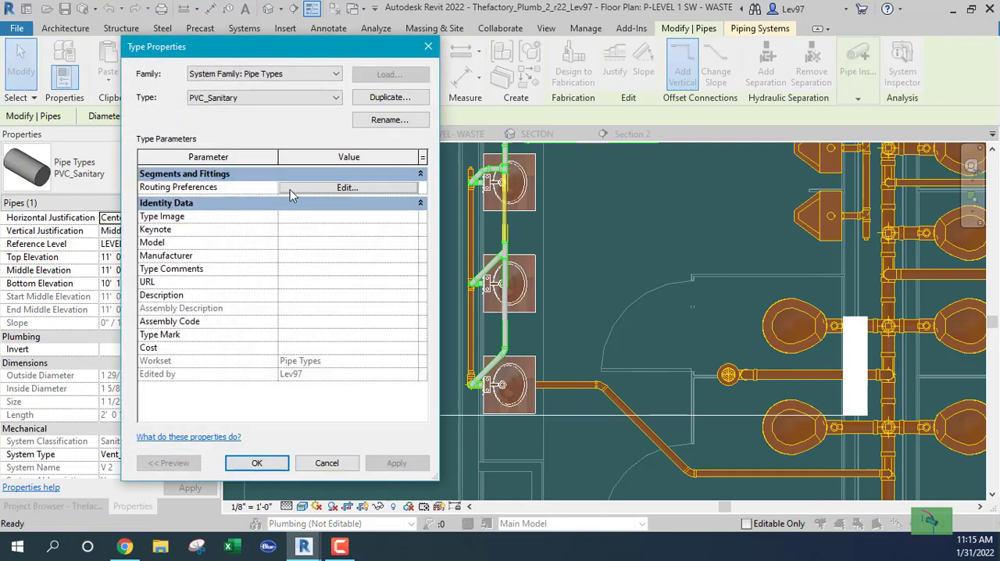
pyautogui.click(374, 191)
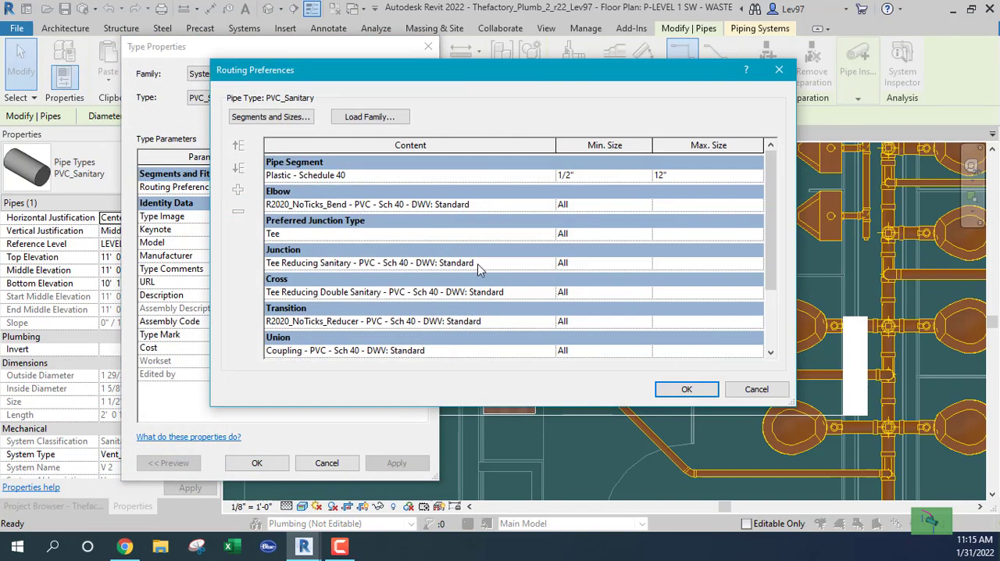
pyautogui.click(547, 263)
pyautogui.click(549, 263)
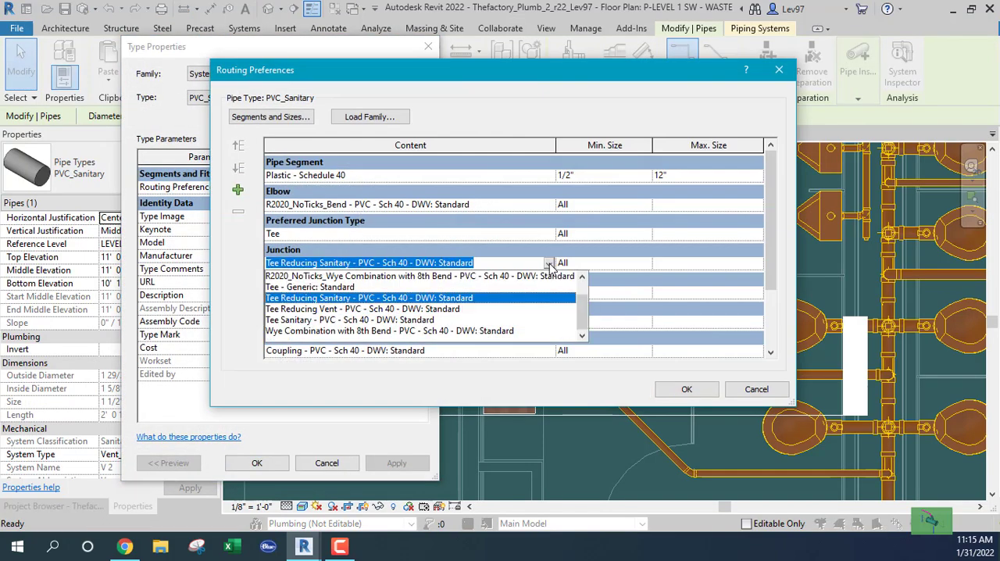
pyautogui.click(303, 309)
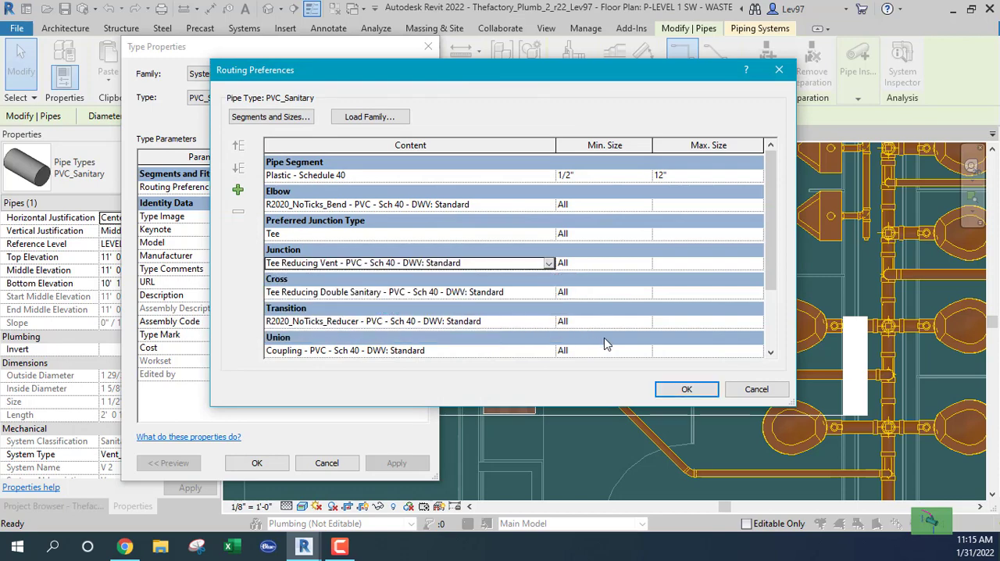
pyautogui.click(685, 390)
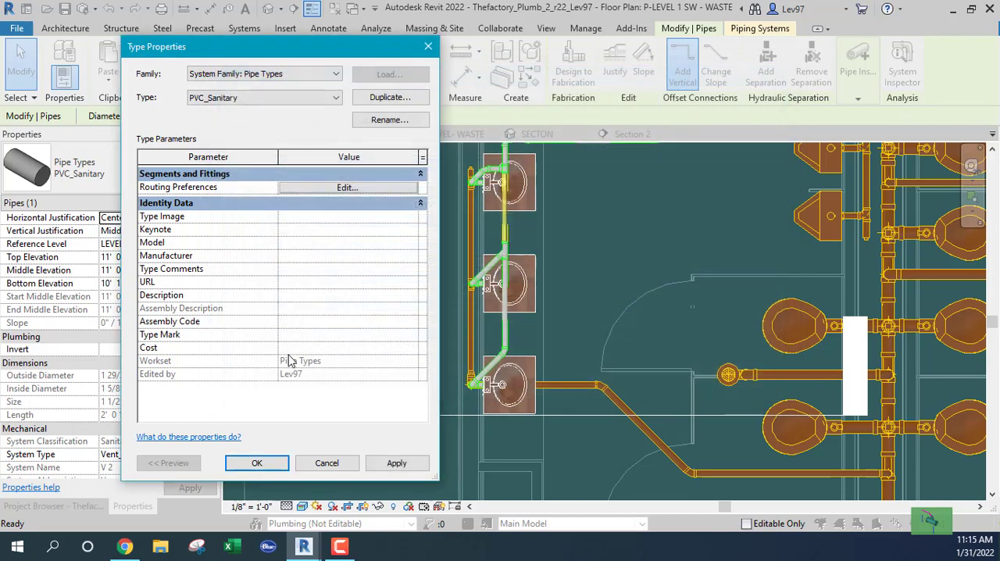
pyautogui.click(245, 466)
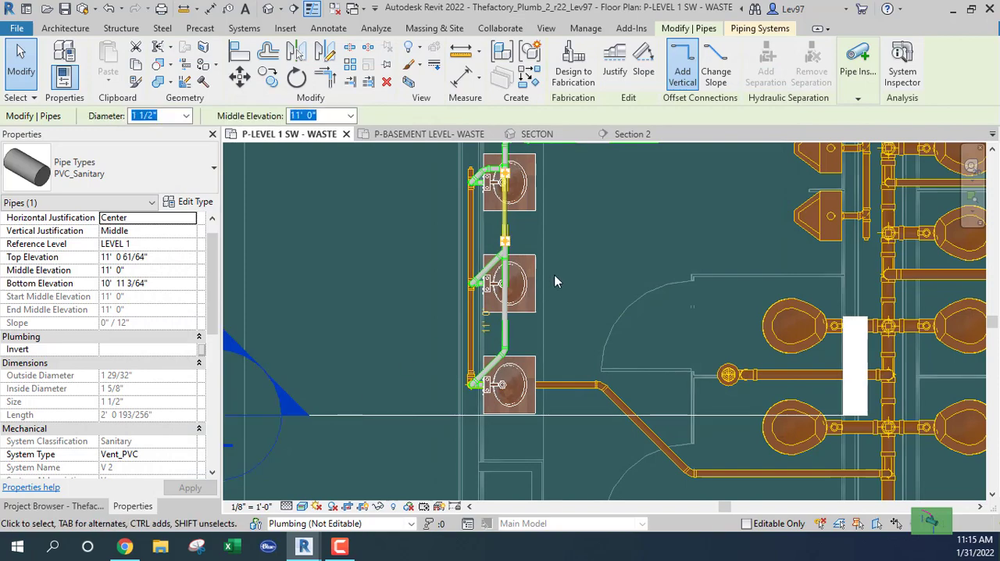
# Draw a 1 1/2" vent stub from the southernmost east lavatory's vent connector east to the waste pipe in the wall
pyautogui.scroll(4, 627, 270)
pyautogui.click(517, 278)
pyautogui.moveTo(612, 284); pyautogui.dragTo(437, 289, button='middle')
pyautogui.scroll(2, 691, 286)
pyautogui.scroll(-4, 294, 346)
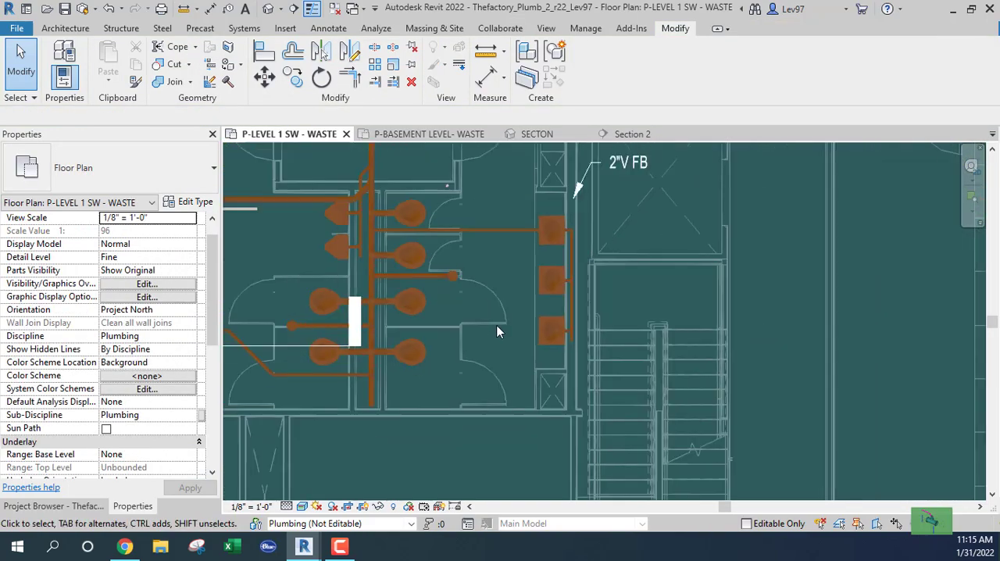
pyautogui.scroll(5, 556, 320)
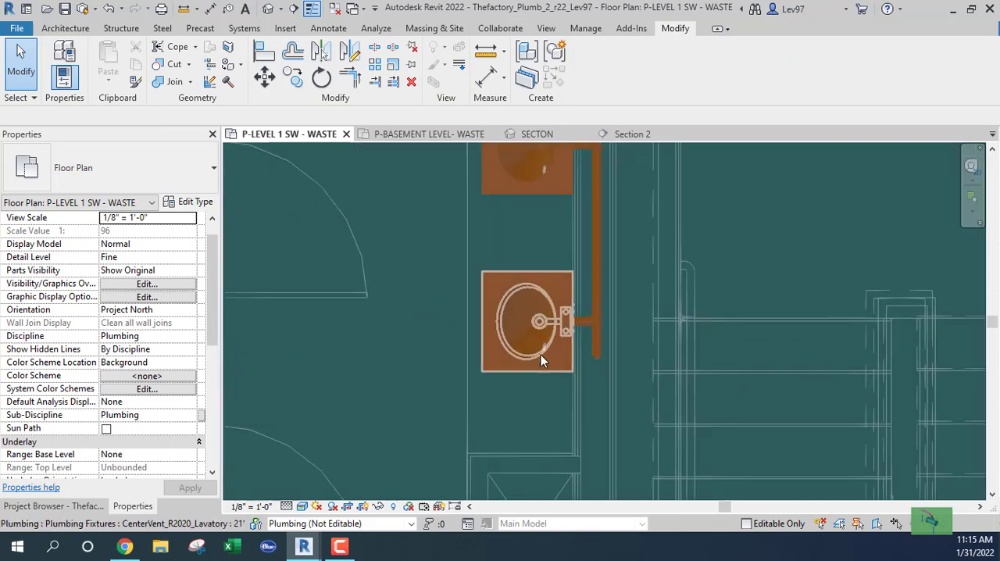
pyautogui.click(539, 356)
pyautogui.scroll(4, 587, 320)
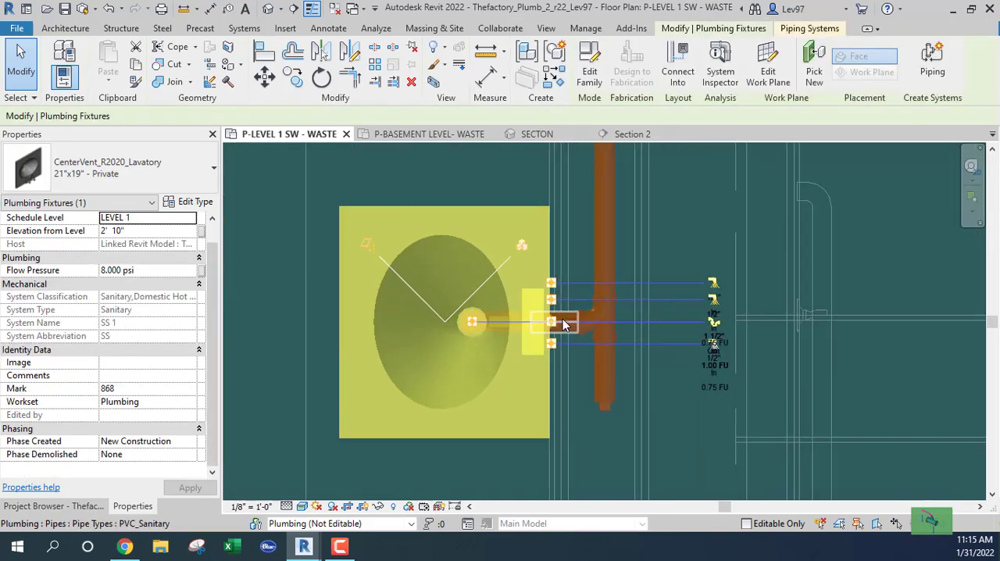
pyautogui.rightClick(550, 328)
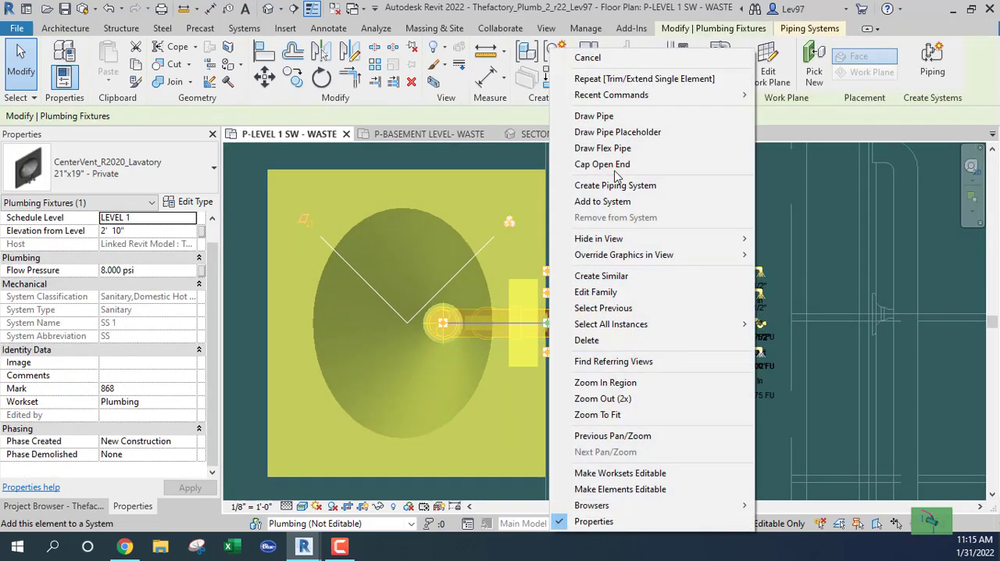
pyautogui.click(587, 116)
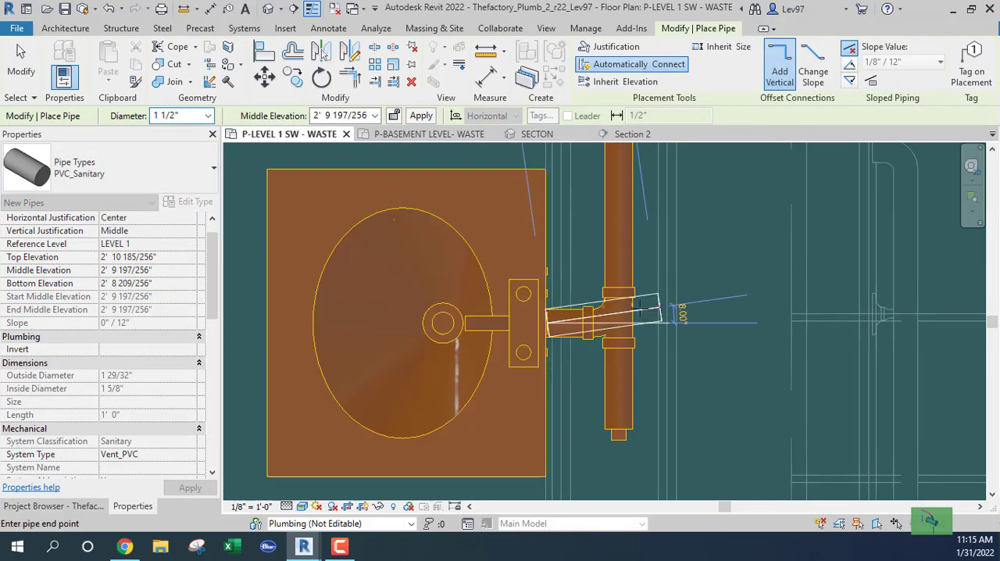
pyautogui.click(614, 320)
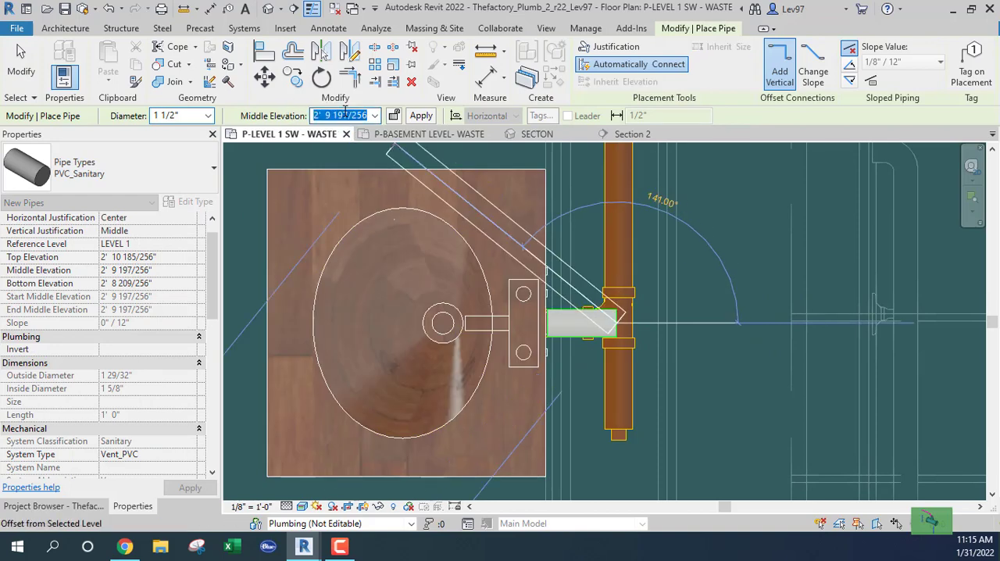
# Try to raise the southernmost east lavatory's vent to 11' 0" and run it diagonally northwest from the stub's end
pyautogui.write("11' 0")
pyautogui.press('Return')
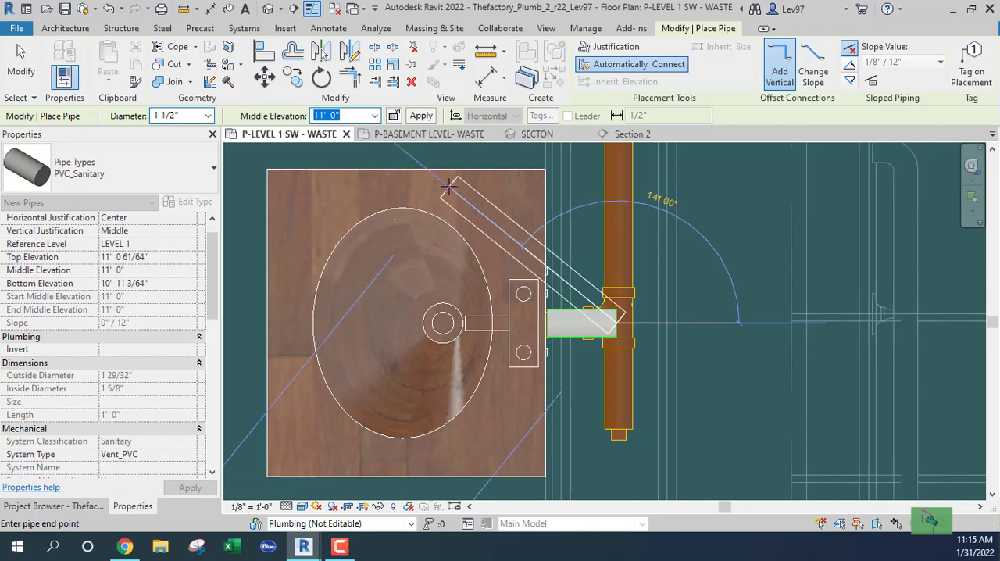
pyautogui.moveTo(449, 185); pyautogui.dragTo(509, 310, button='middle')
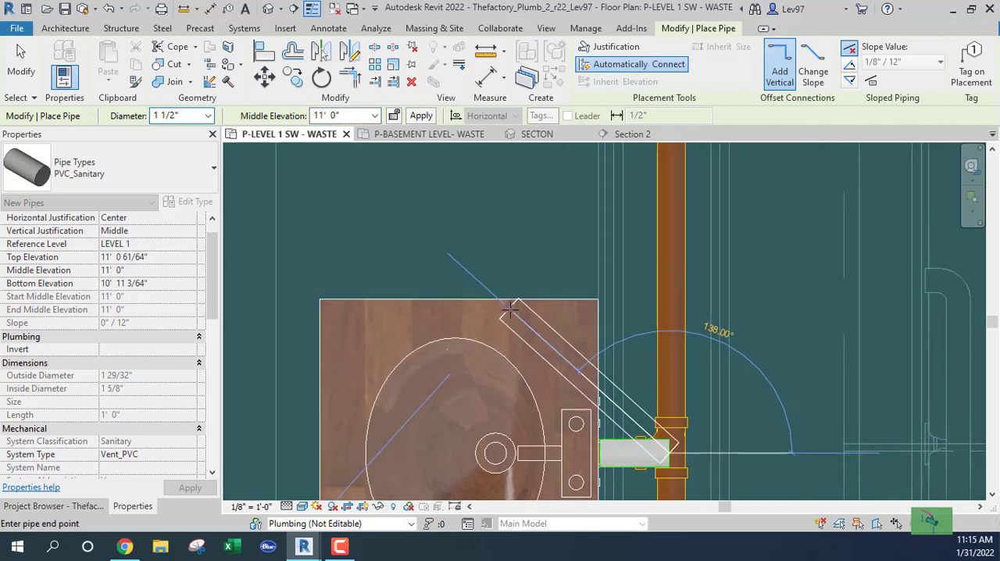
pyautogui.click(515, 299)
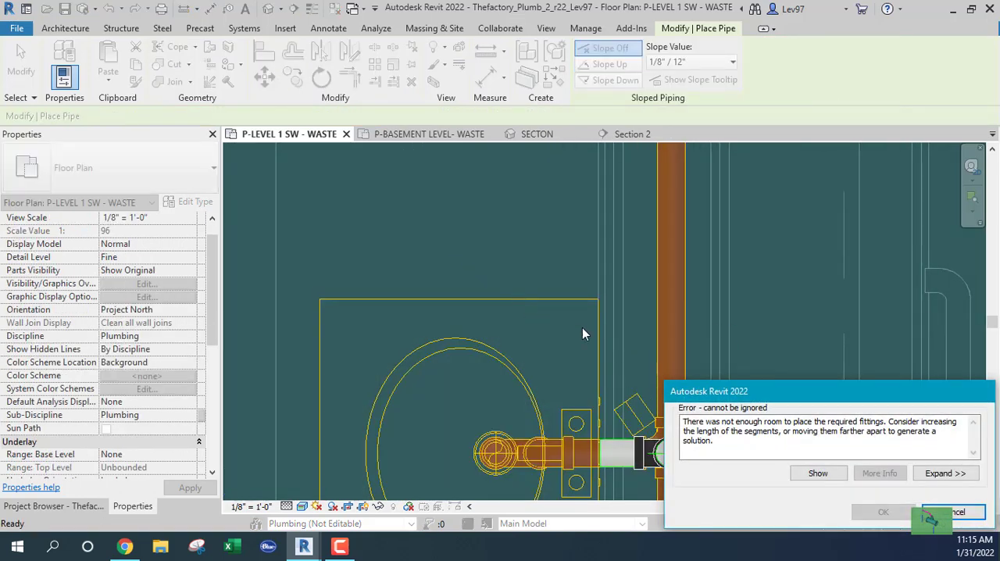
pyautogui.click(956, 513)
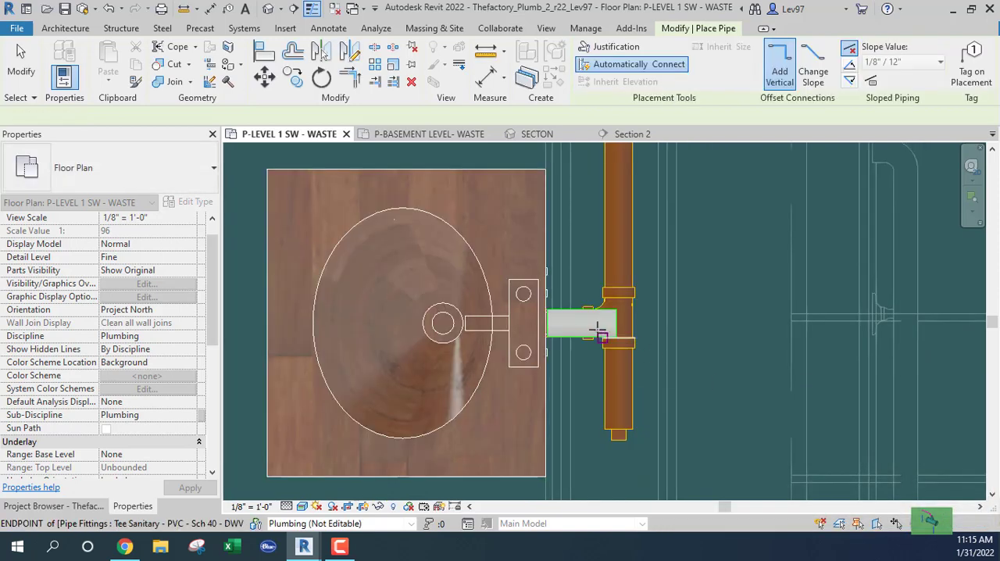
# Raise the southernmost east lavatory's 1 1/2" vent from the stub's end to 11' 0" and run it diagonally northwest
pyautogui.press('Escape')
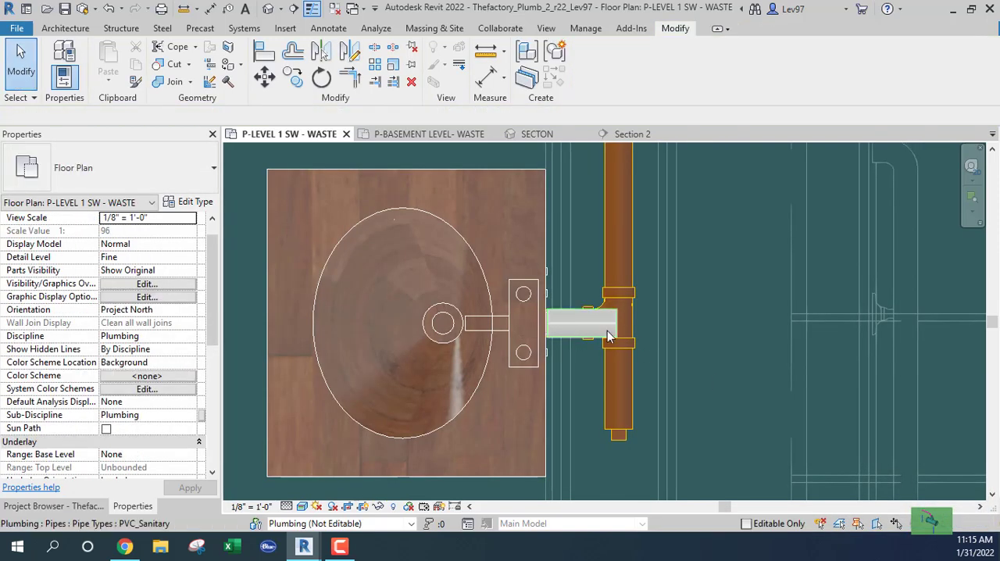
pyautogui.click(610, 336)
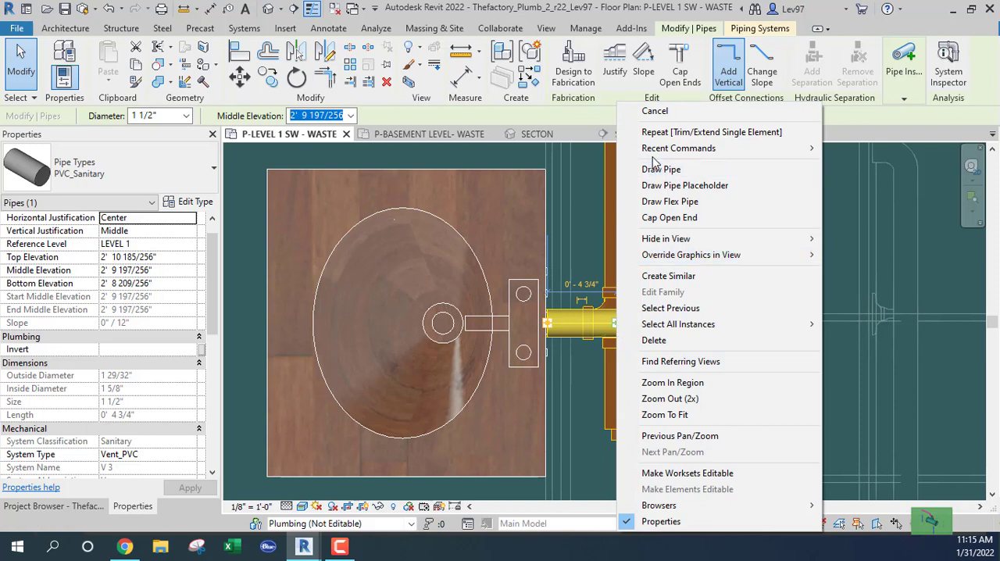
pyautogui.click(656, 169)
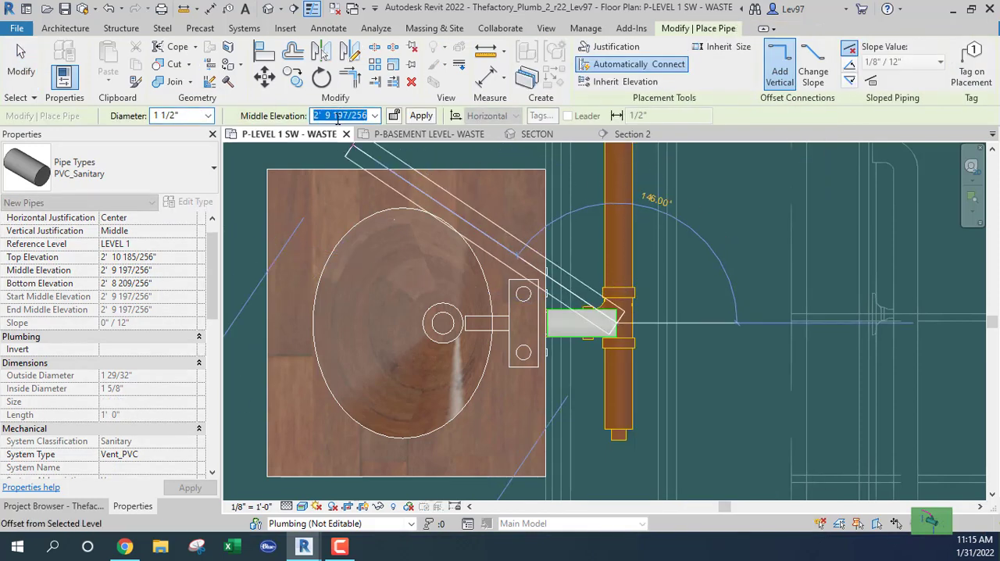
pyautogui.write("11' 0")
pyautogui.press('Return')
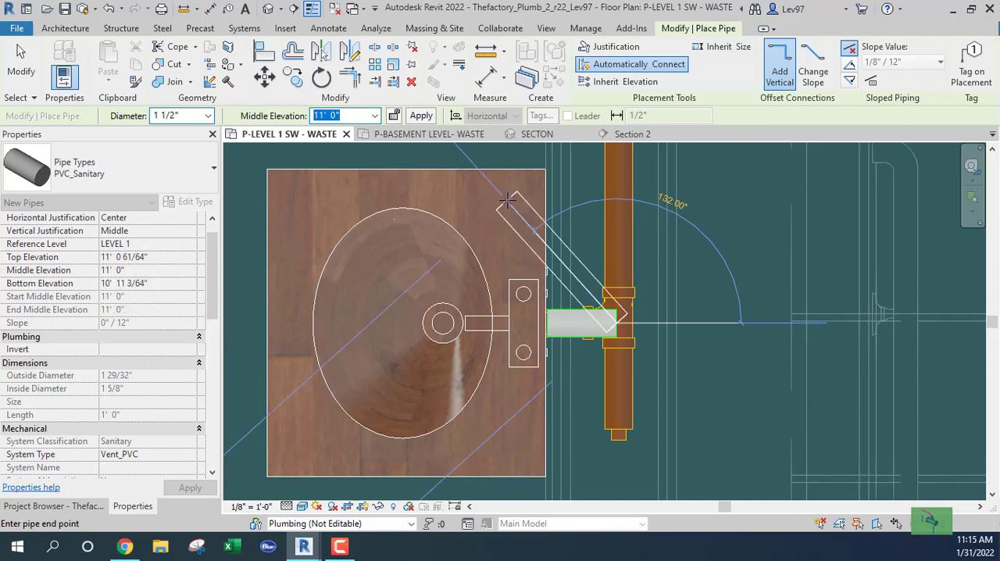
pyautogui.click(499, 209)
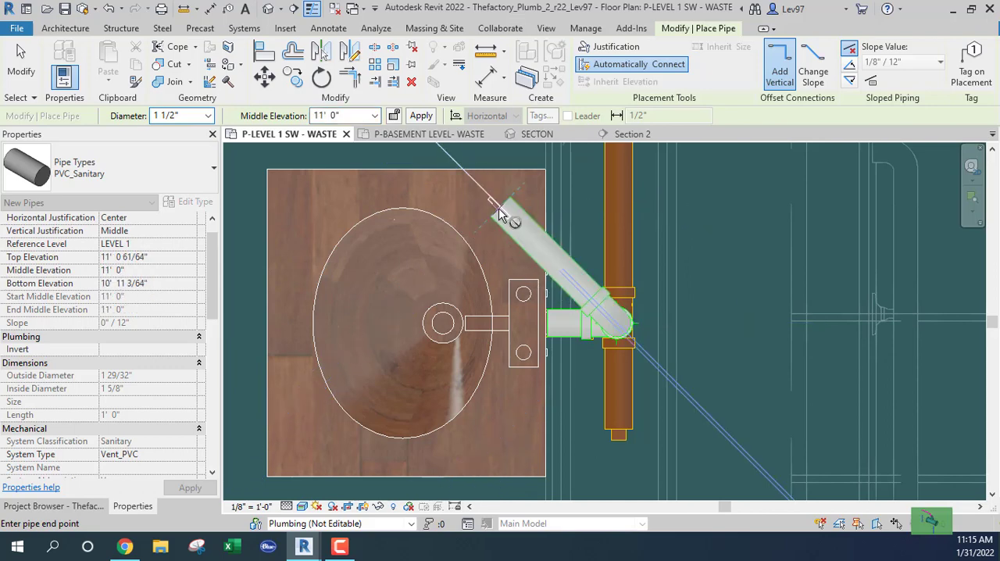
# Continue the 1 1/2" vent at 11' 0" north over the east lavatories, turning it west just beyond the northernmost one
pyautogui.scroll(-3, 499, 208)
pyautogui.moveTo(500, 204); pyautogui.dragTo(535, 398, button='middle')
pyautogui.scroll(-1, 534, 361)
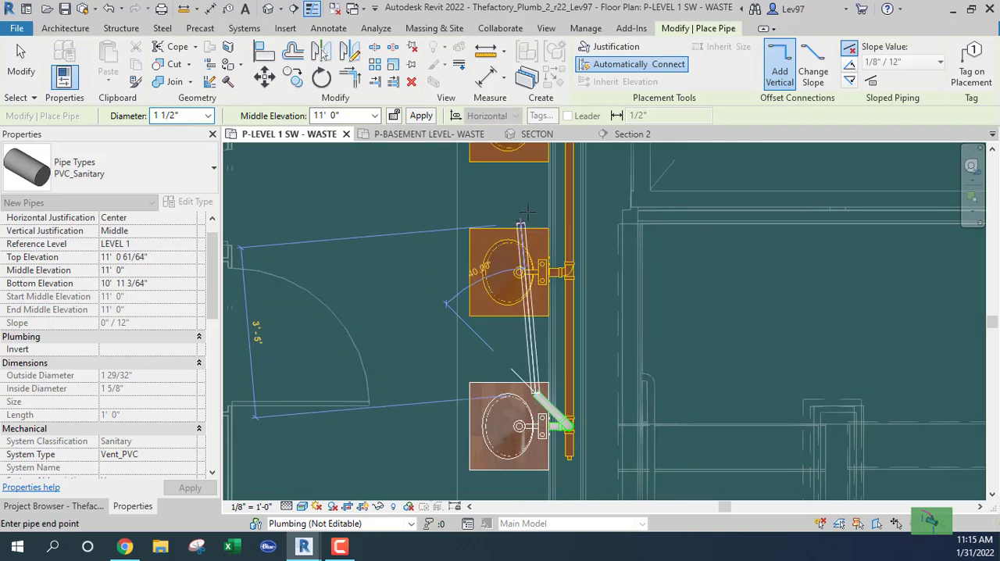
pyautogui.moveTo(547, 216); pyautogui.dragTo(546, 342, button='middle')
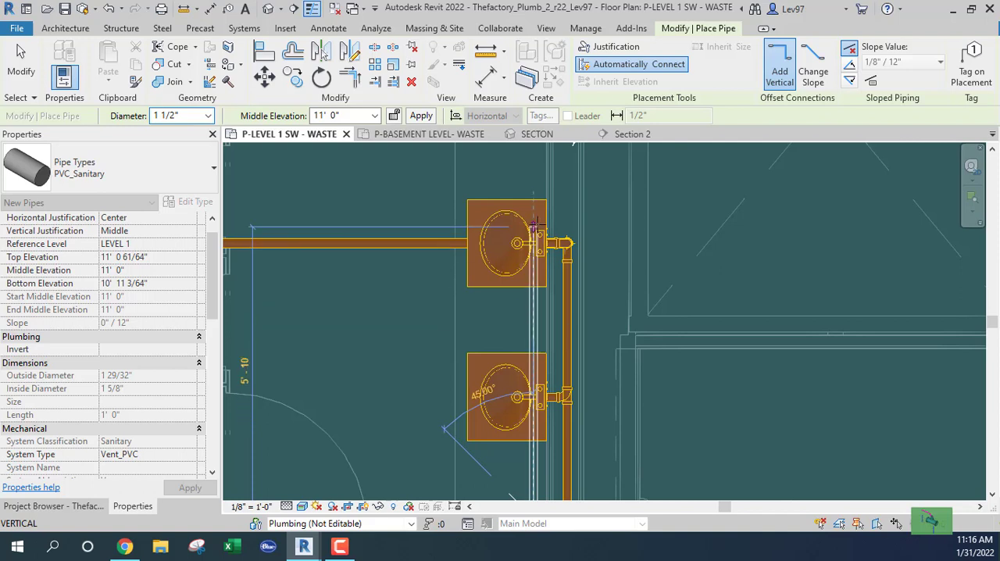
pyautogui.click(532, 188)
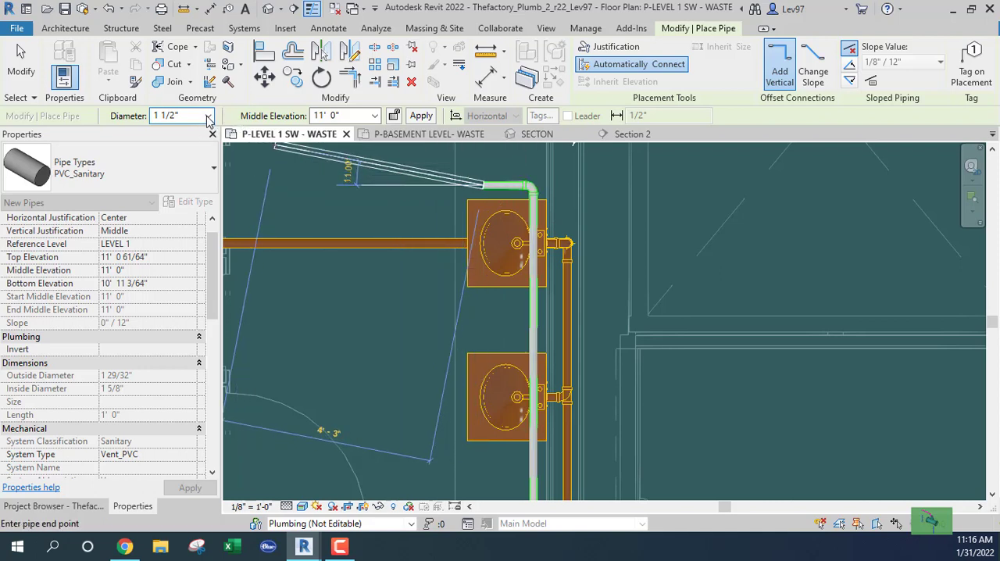
# Extend the overhead vent line farther west with 2" pipe
pyautogui.click(207, 115)
pyautogui.click(172, 192)
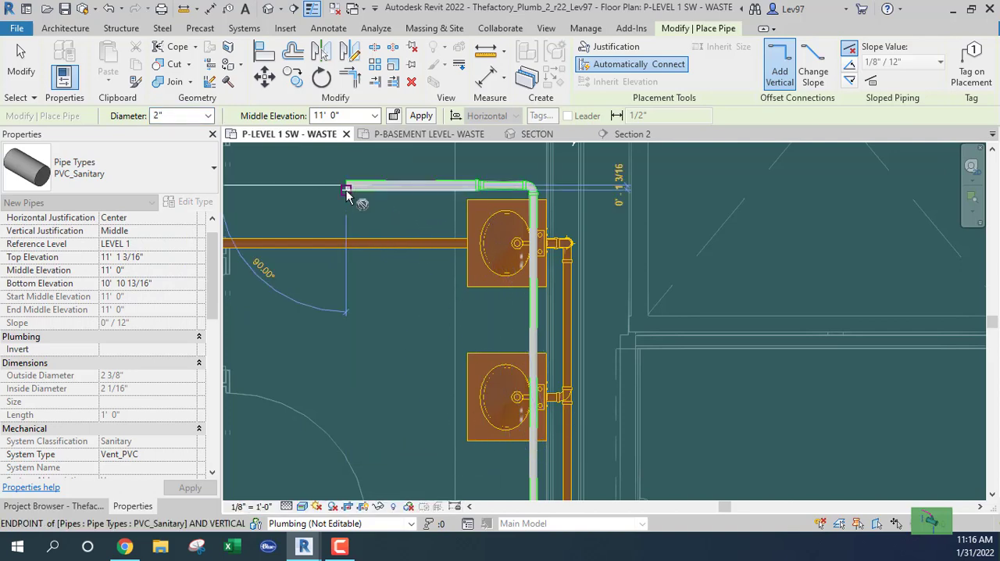
pyautogui.press('Escape')
pyautogui.press('Escape')
# Draw a 1 1/2" vent stub from the middle east lavatory's vent connector east to the waste pipe in the wall
pyautogui.scroll(-2, 386, 317)
pyautogui.moveTo(406, 404); pyautogui.dragTo(389, 311, button='middle')
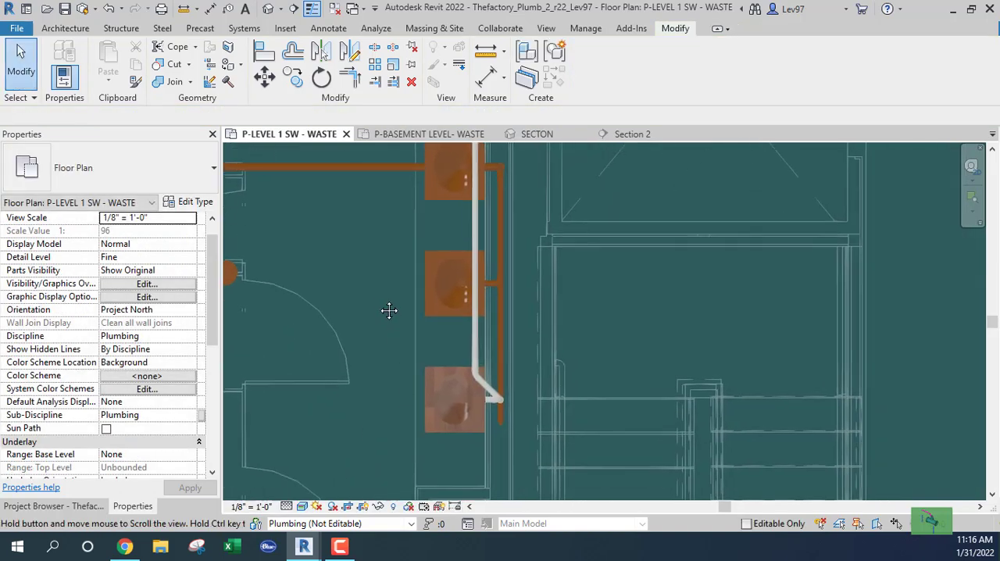
pyautogui.scroll(5, 492, 294)
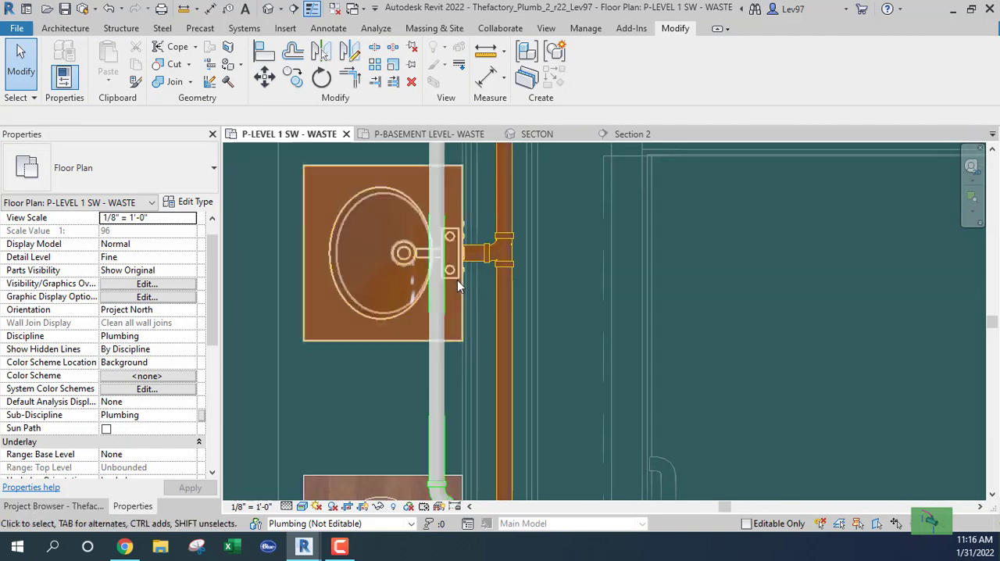
pyautogui.click(439, 274)
pyautogui.click(462, 281)
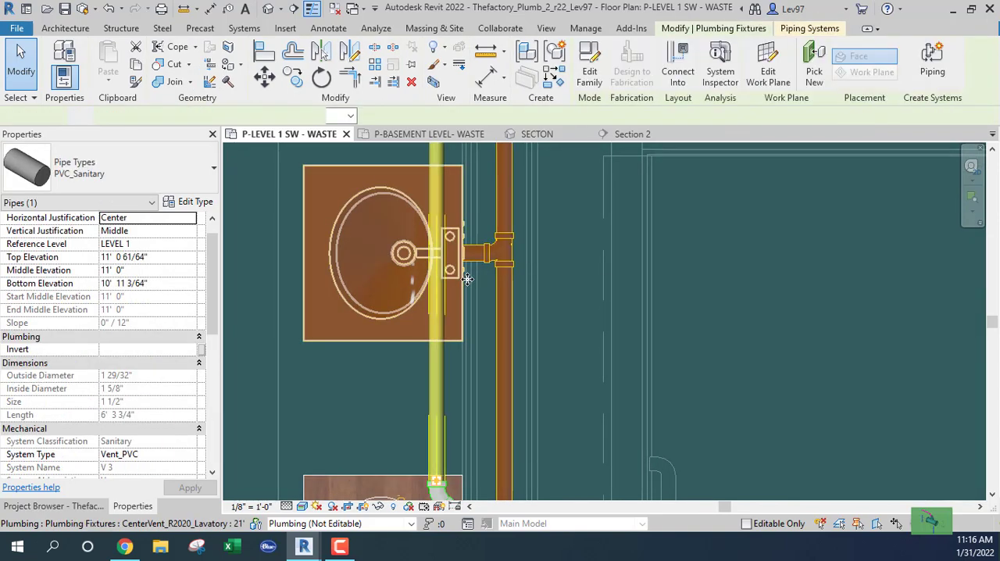
pyautogui.scroll(4, 464, 266)
pyautogui.rightClick(464, 236)
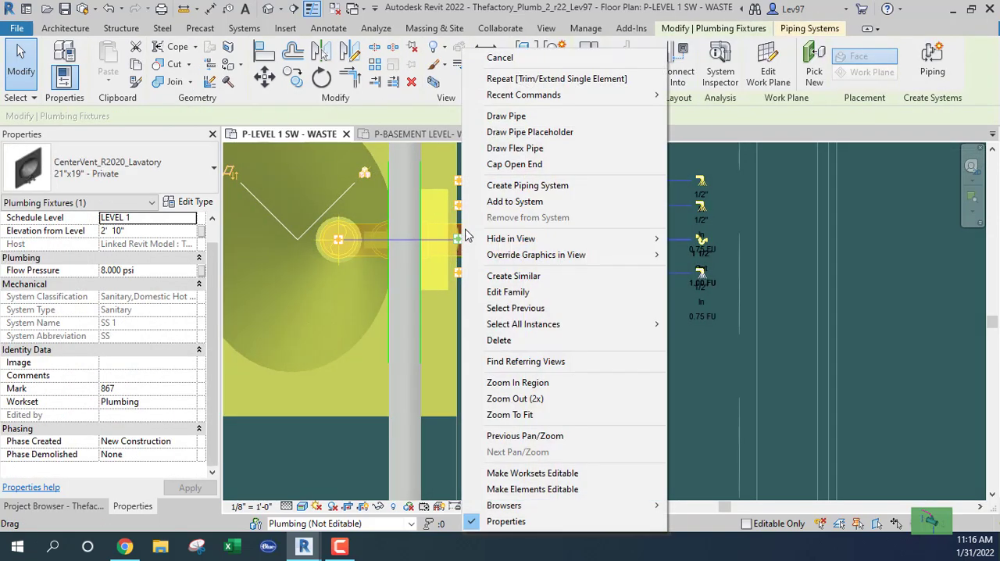
pyautogui.click(508, 116)
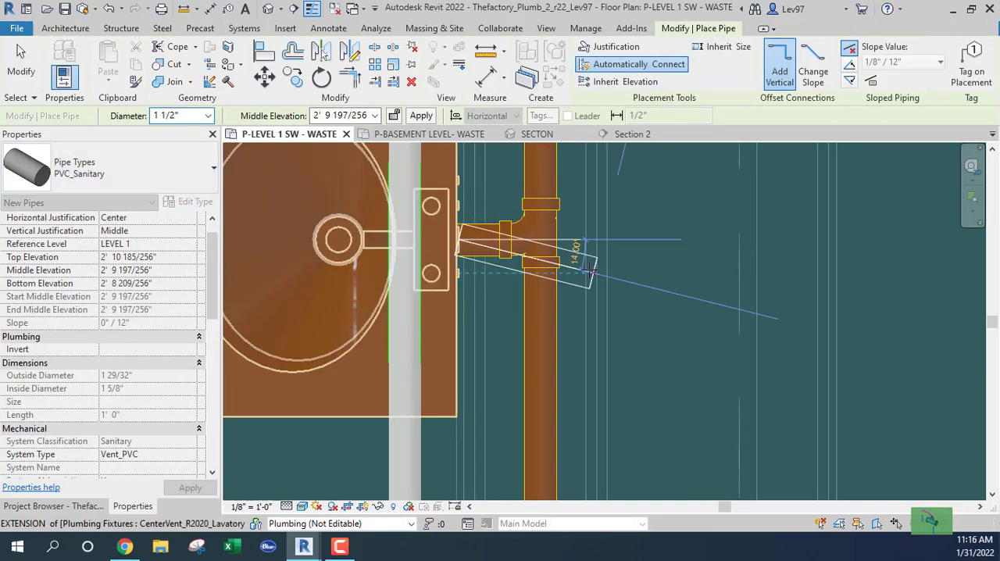
pyautogui.scroll(3, 592, 271)
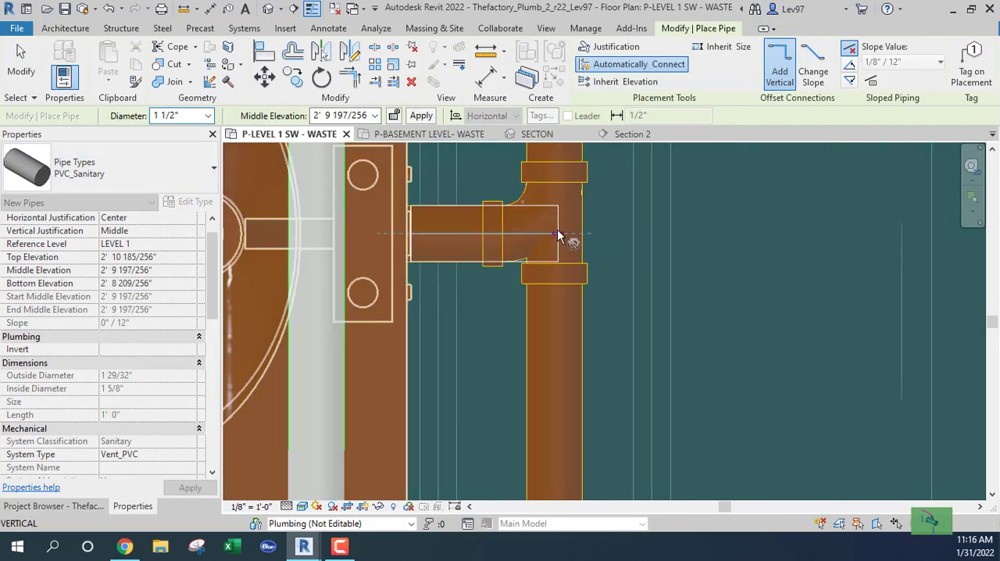
pyautogui.click(557, 234)
# Raise the middle east lavatory's vent to 11' 0" and connect it diagonally northwest into the overhead vent line
pyautogui.click(346, 115)
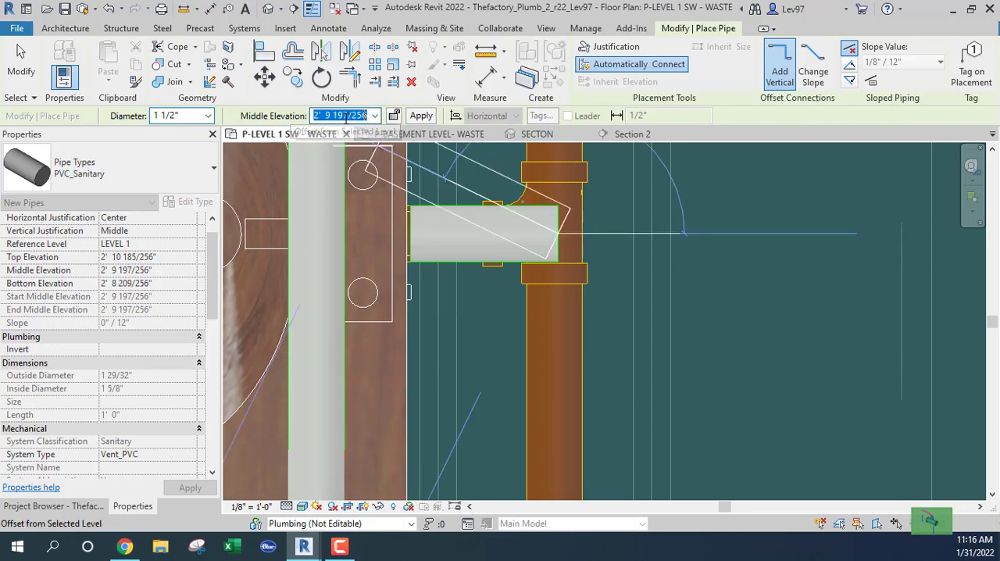
pyautogui.write('11')
pyautogui.press('Return')
pyautogui.scroll(-3, 420, 223)
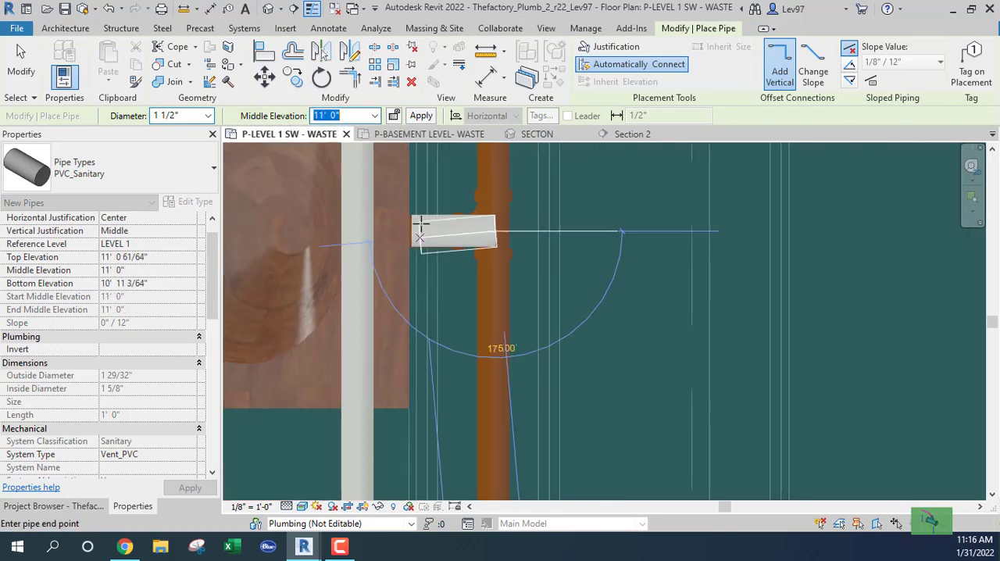
pyautogui.moveTo(432, 228); pyautogui.dragTo(472, 391, button='middle')
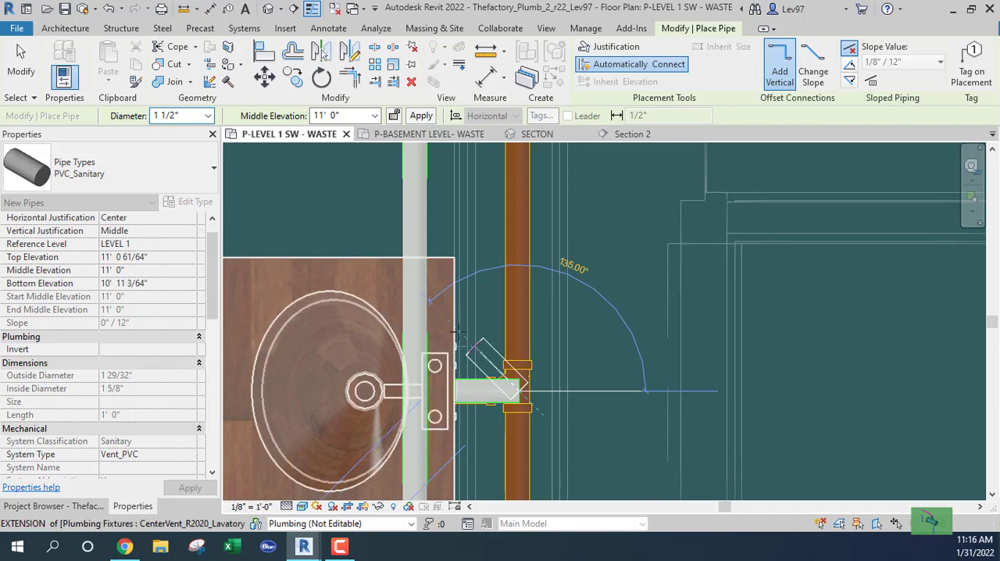
pyautogui.click(417, 287)
pyautogui.press('Escape')
pyautogui.press('Escape')
# Draw a 1 1/2" vent stub from the northernmost east lavatory's vent connector east to the waste bend in the wall
pyautogui.scroll(-4, 483, 308)
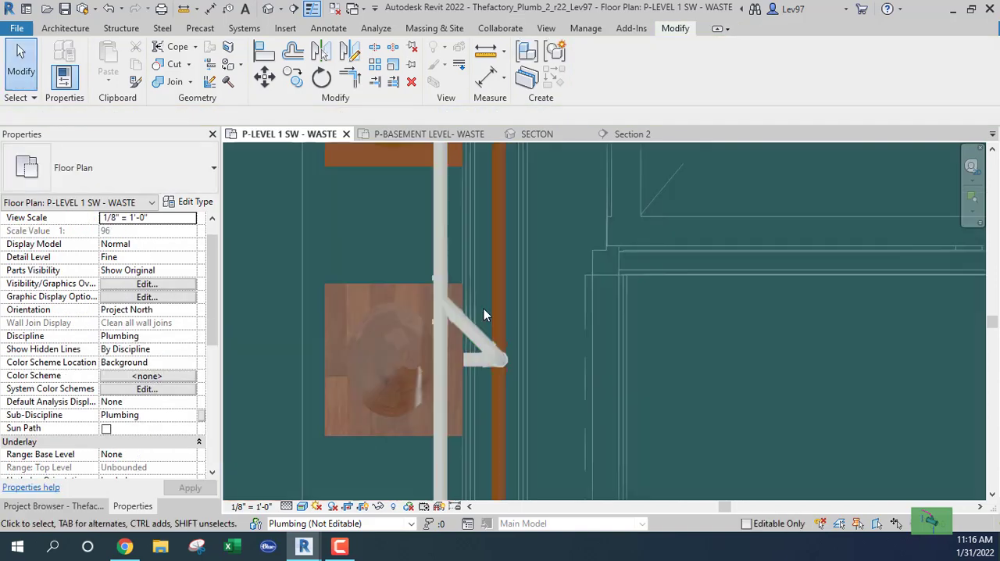
pyautogui.moveTo(485, 251); pyautogui.dragTo(492, 402, button='middle')
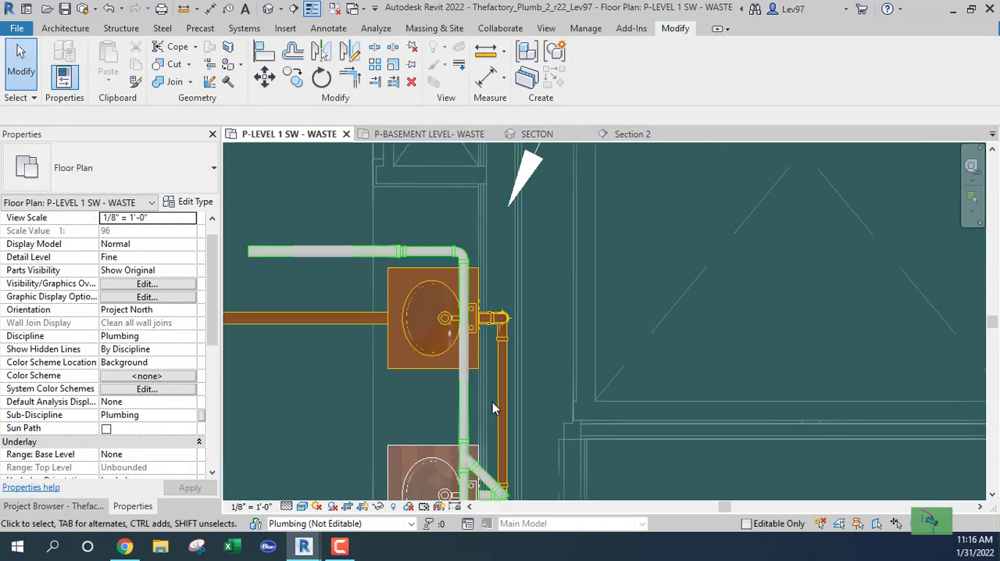
pyautogui.scroll(2, 478, 337)
pyautogui.click(487, 346)
pyautogui.scroll(3, 486, 336)
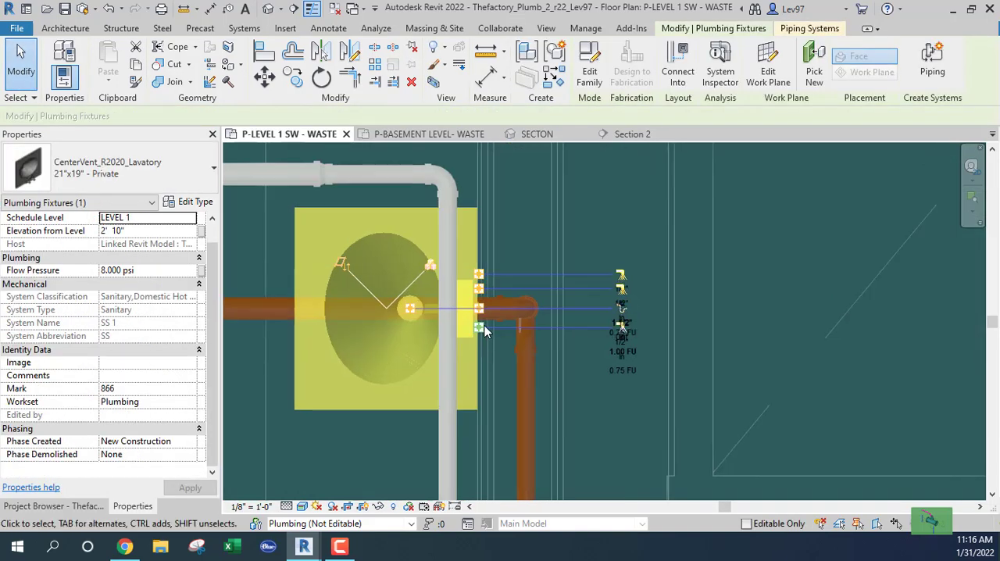
pyautogui.rightClick(479, 306)
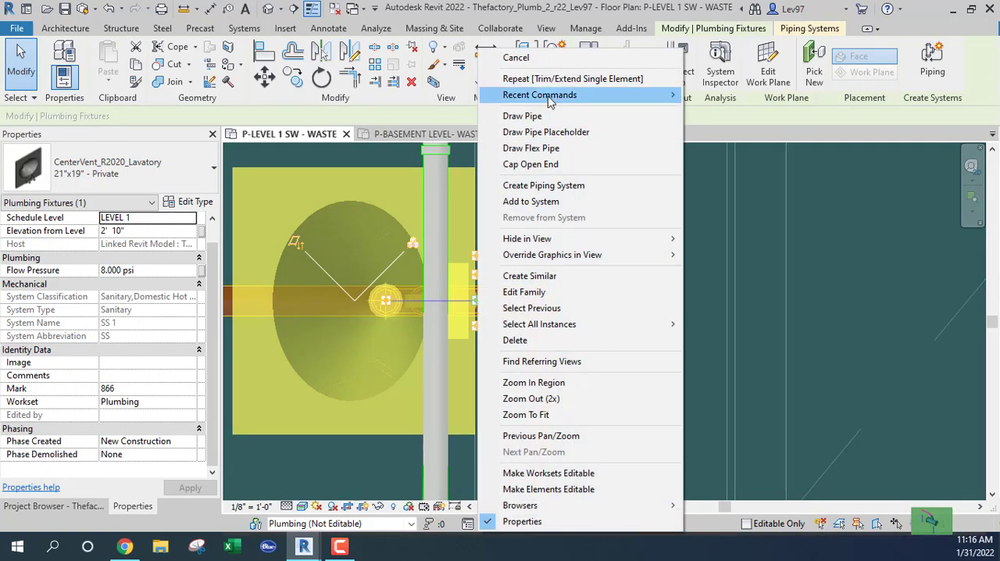
pyautogui.click(521, 117)
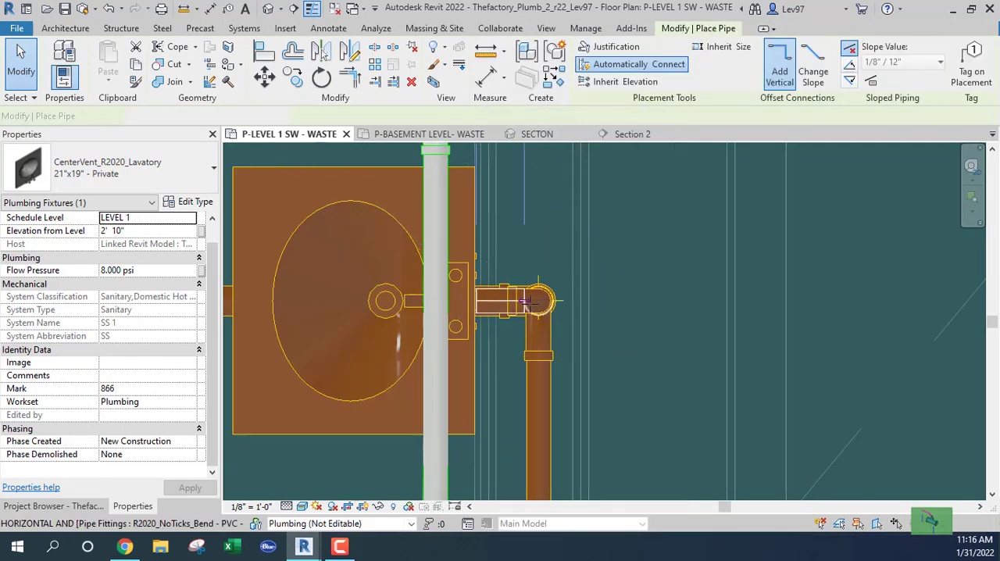
pyautogui.scroll(2, 541, 300)
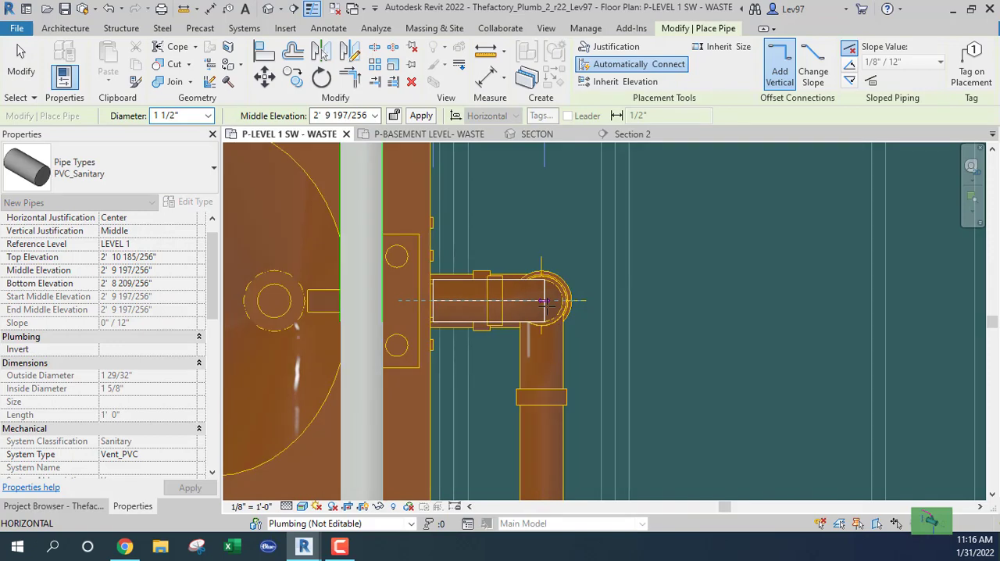
pyautogui.click(545, 301)
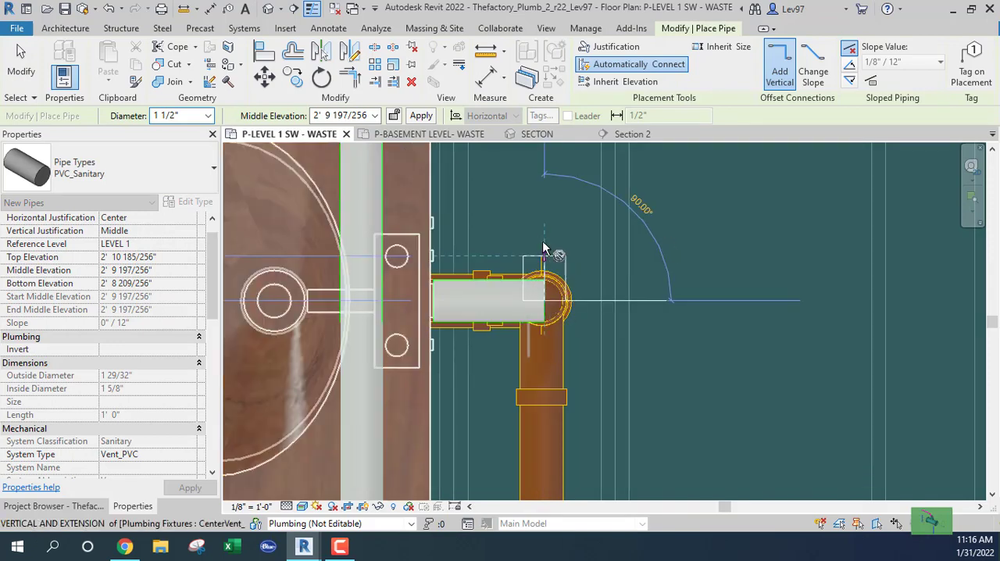
# Raise the northernmost east lavatory's vent to 11' 0" and run a short 1 1/2" pipe north from the stub's end
pyautogui.click(325, 115)
pyautogui.write("11' 0")
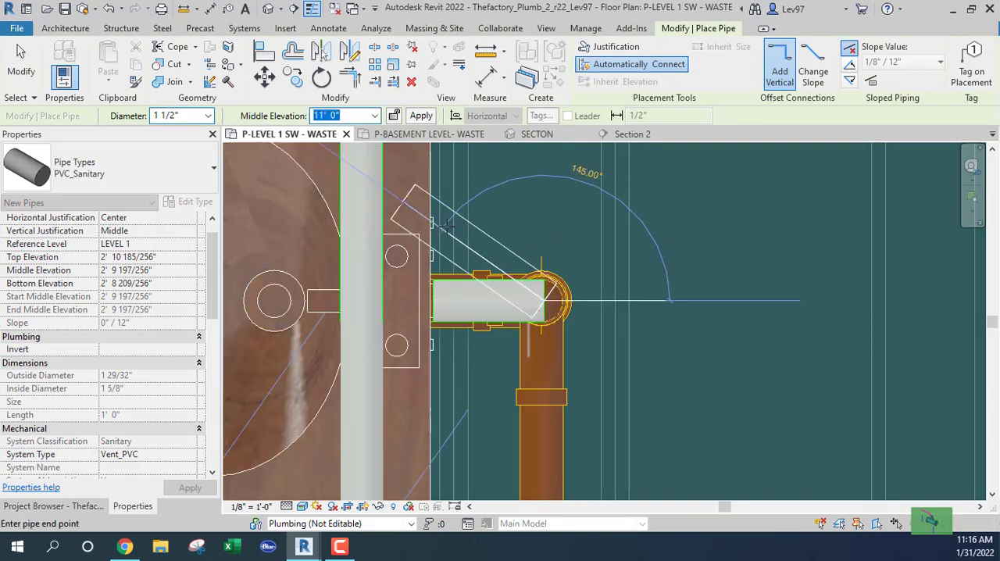
pyautogui.press('Return')
pyautogui.scroll(-2, 500, 234)
pyautogui.click(533, 178)
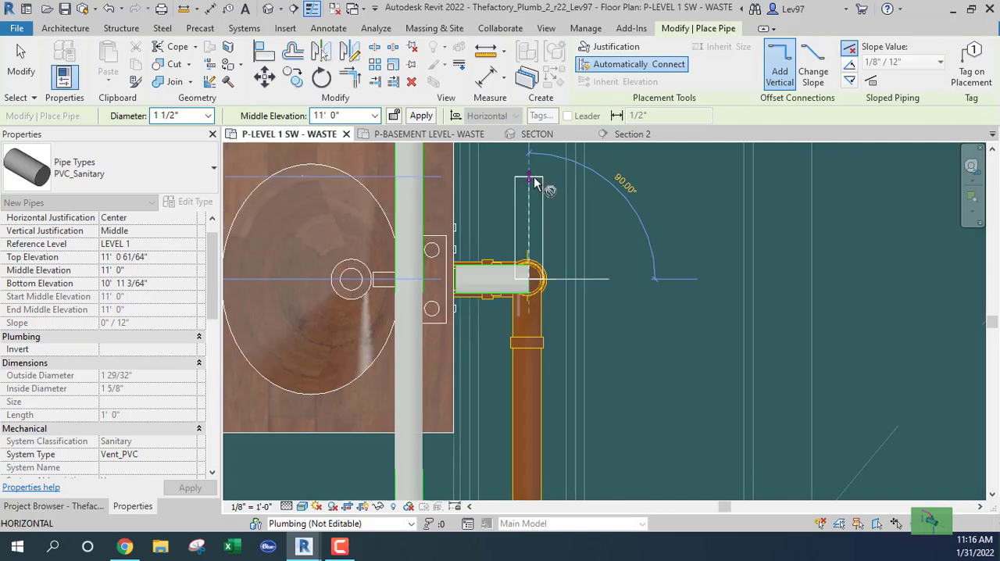
pyautogui.press('Escape')
pyautogui.press('Escape')
# Delete the elbow joining the north-south overhead vent to its westward run near the northernmost east lavatory
pyautogui.scroll(-2, 527, 207)
pyautogui.scroll(-1, 519, 228)
pyautogui.moveTo(520, 227); pyautogui.dragTo(537, 358, button='middle')
pyautogui.click(469, 267)
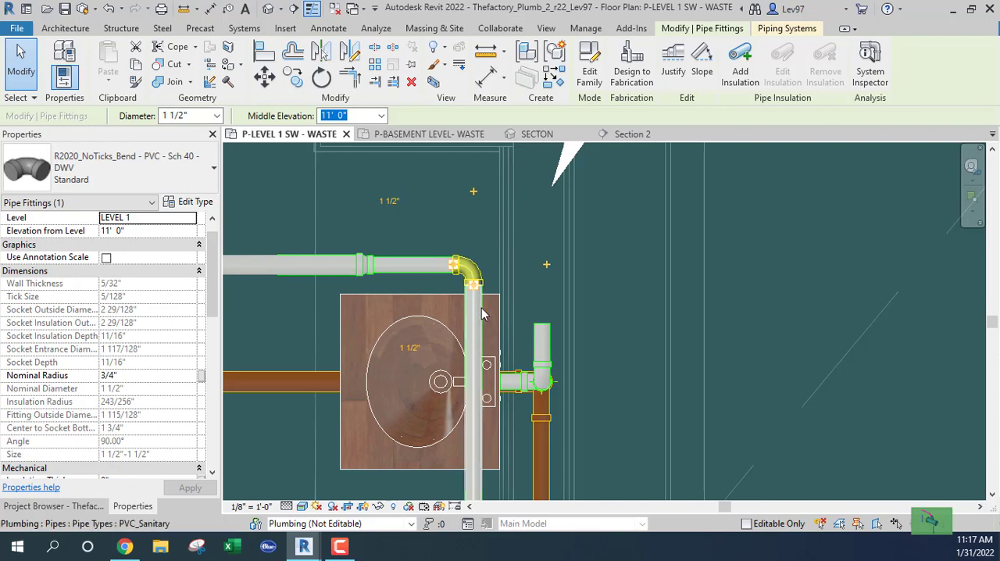
pyautogui.scroll(-2, 475, 306)
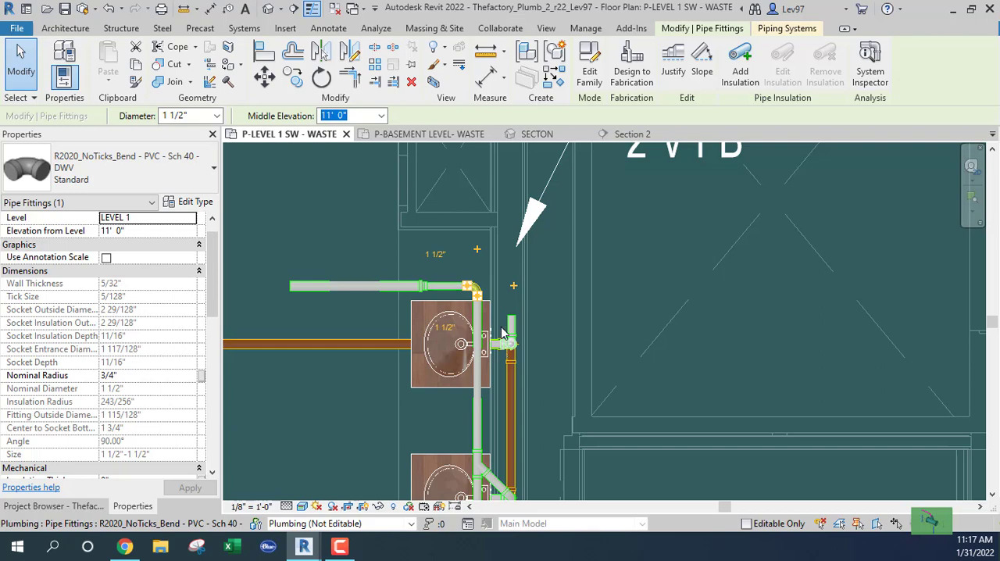
pyautogui.press('Escape')
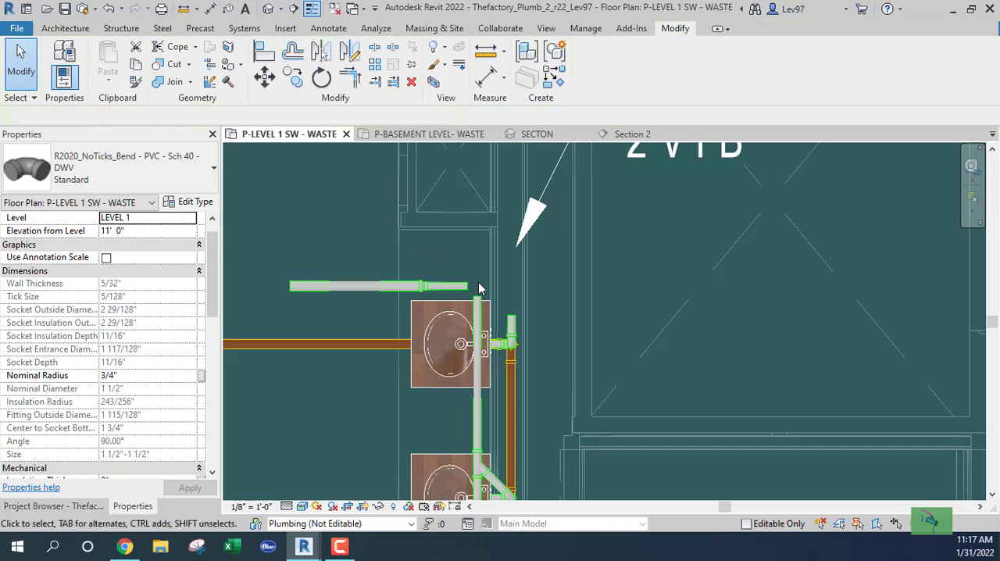
# Trim/extend the westward 1 1/2" vent and the northernmost east lavatory's short north pipe to a corner
pyautogui.scroll(2, 456, 265)
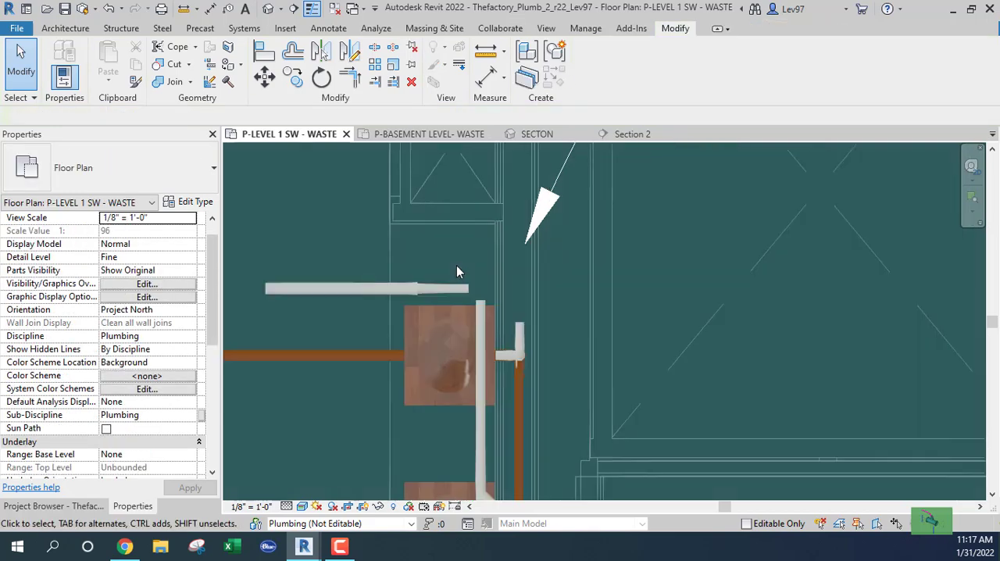
pyautogui.click(350, 78)
pyautogui.click(426, 292)
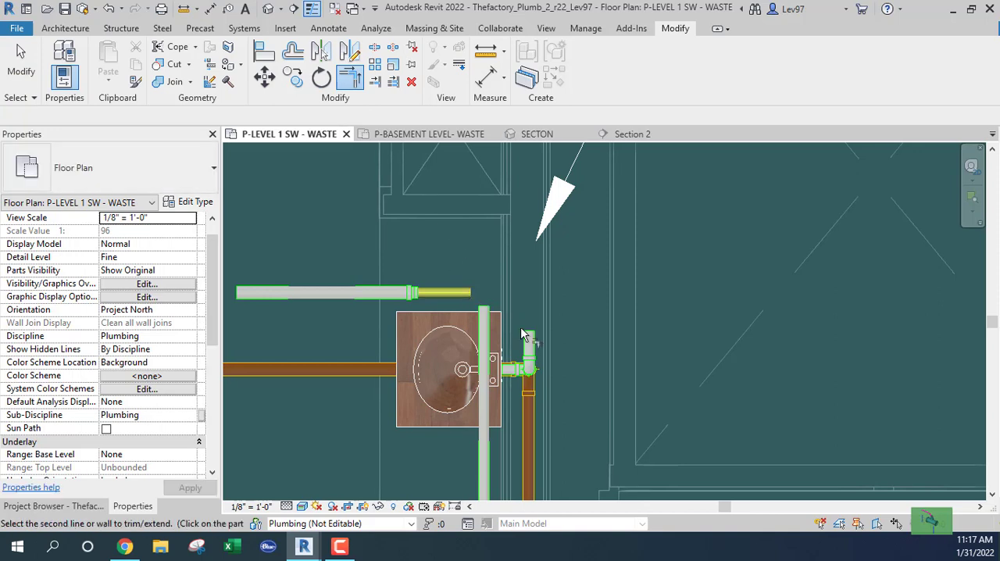
pyautogui.click(529, 337)
pyautogui.moveTo(504, 240); pyautogui.dragTo(533, 154, button='middle')
pyautogui.rightClick(534, 154)
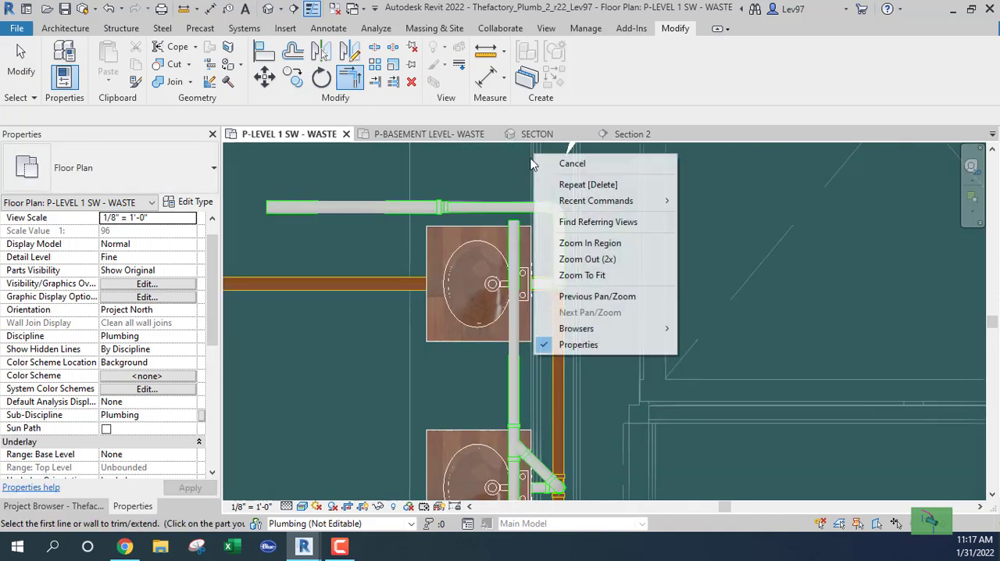
pyautogui.click(477, 247)
pyautogui.scroll(-2, 432, 361)
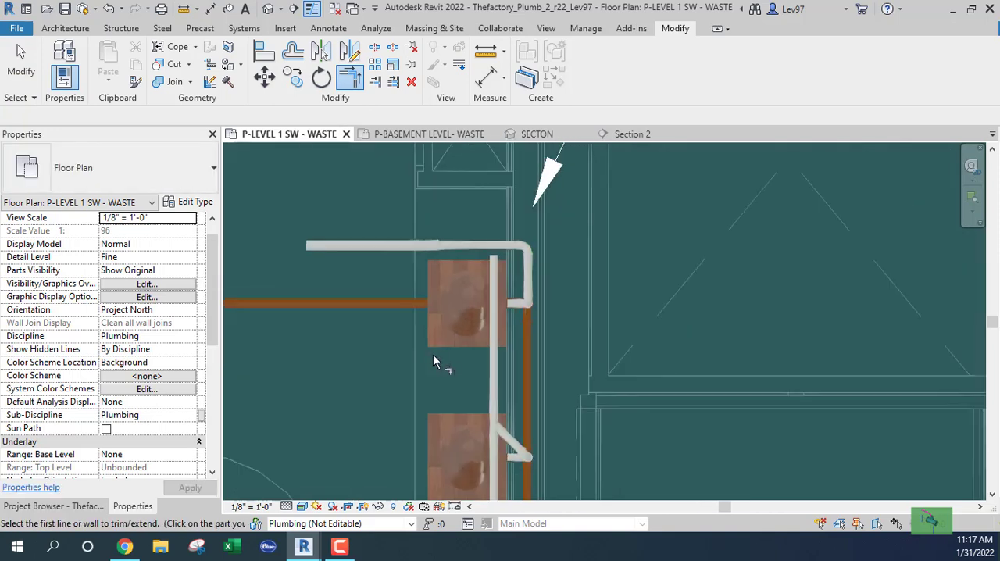
pyautogui.moveTo(443, 366); pyautogui.dragTo(444, 377, button='middle')
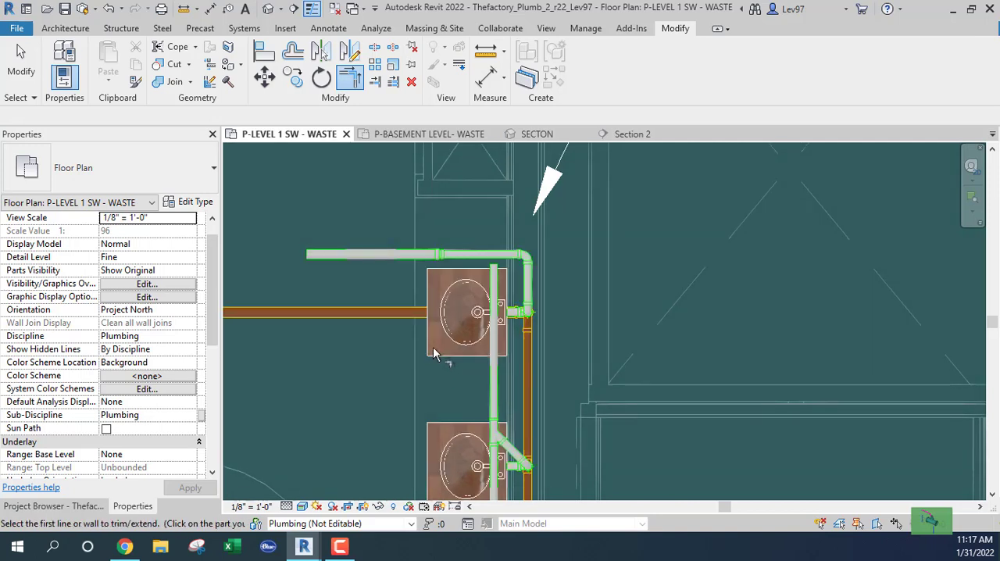
# Extend the north-south overhead vent north to meet the westward 1 1/2" vent above the northernmost east lavatory, using Trim/Extend Single Element
pyautogui.scroll(2, 464, 330)
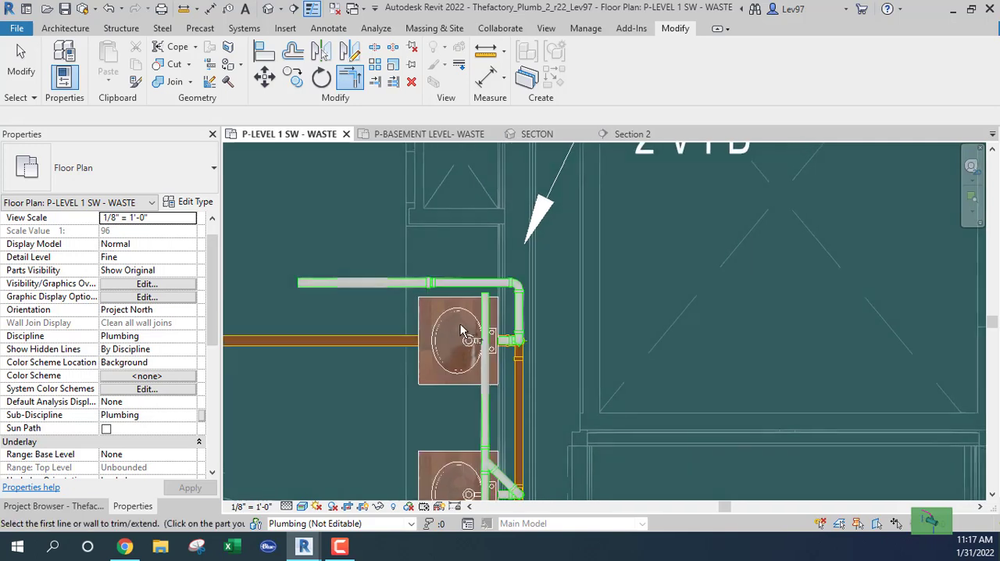
pyautogui.scroll(1, 473, 311)
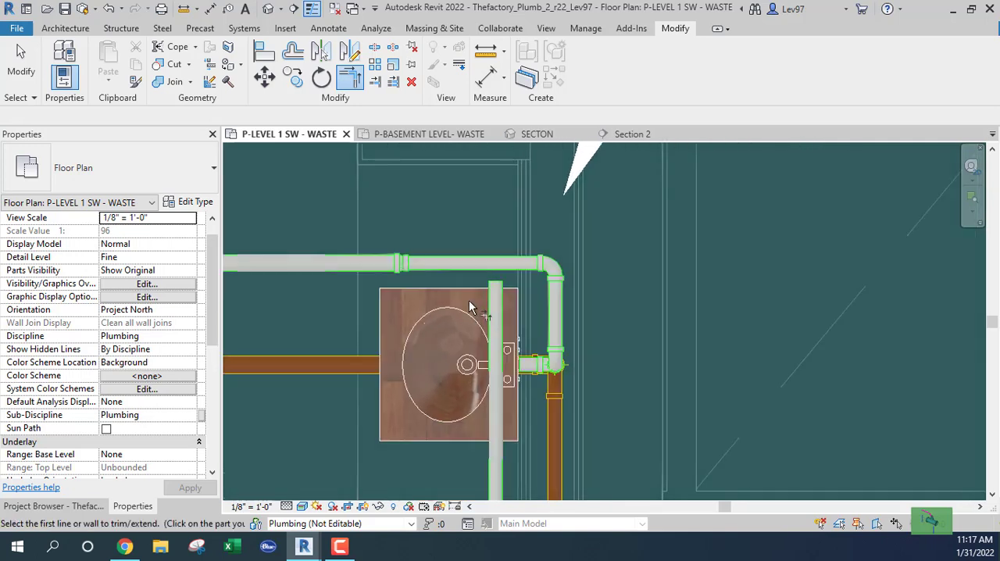
pyautogui.press('Escape')
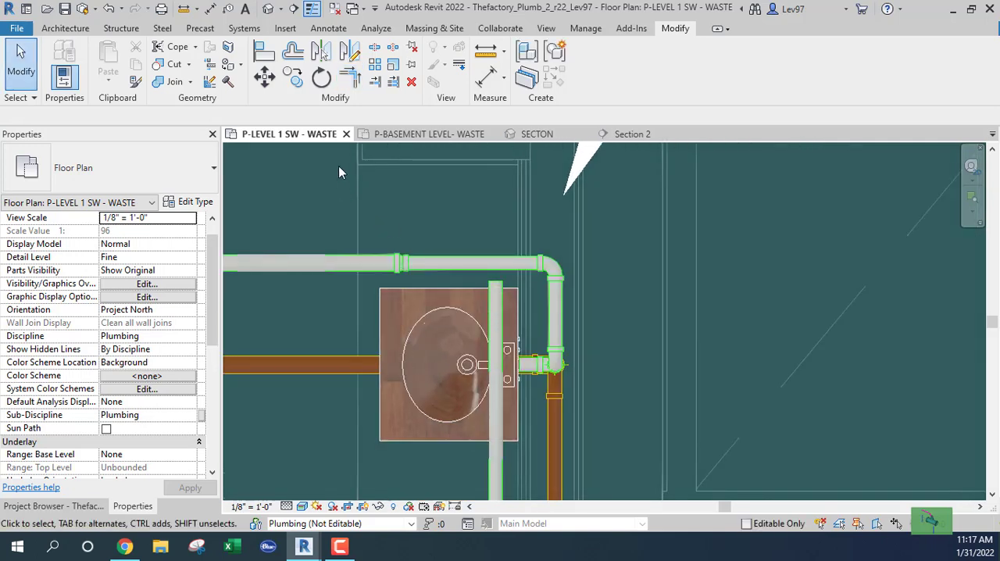
pyautogui.click(376, 82)
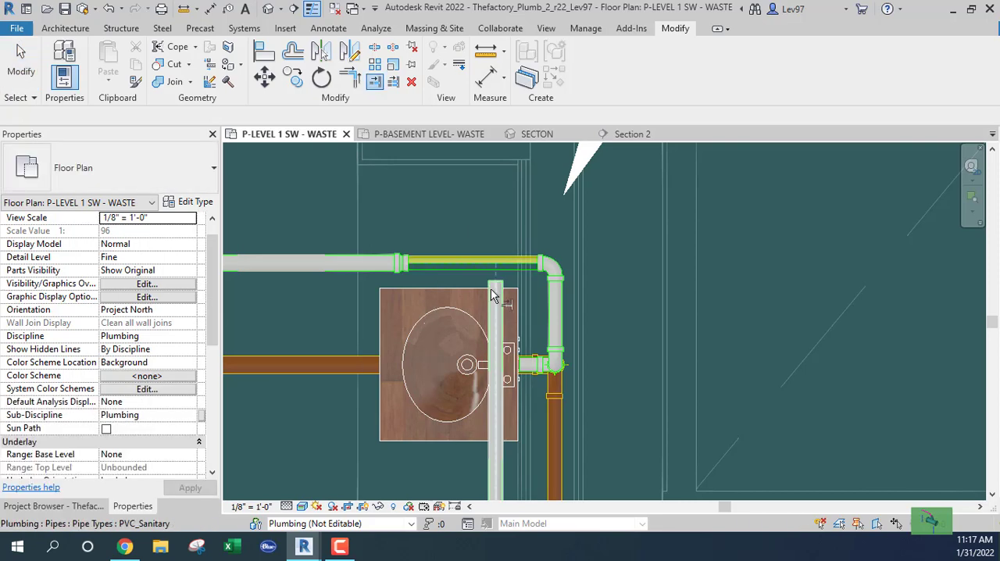
pyautogui.scroll(-2, 460, 234)
pyautogui.press('Escape')
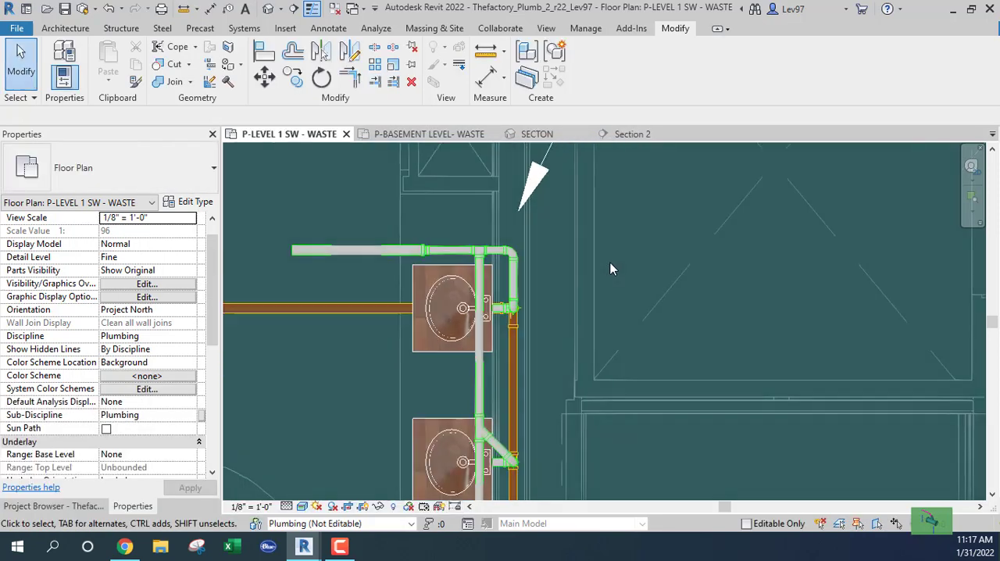
pyautogui.scroll(-3, 609, 273)
pyautogui.moveTo(682, 282); pyautogui.dragTo(842, 231, button='middle')
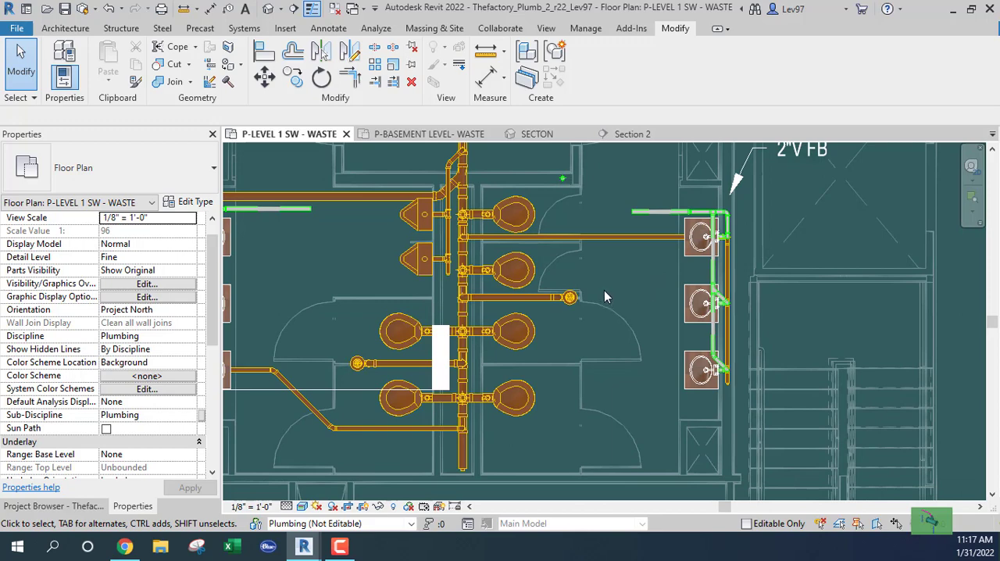
pyautogui.moveTo(645, 271); pyautogui.dragTo(697, 280, button='middle')
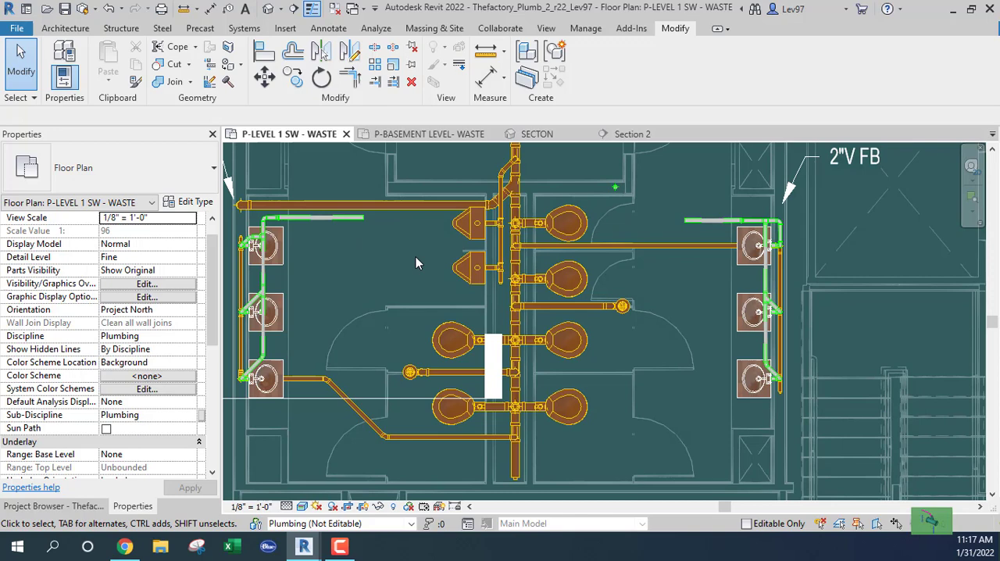